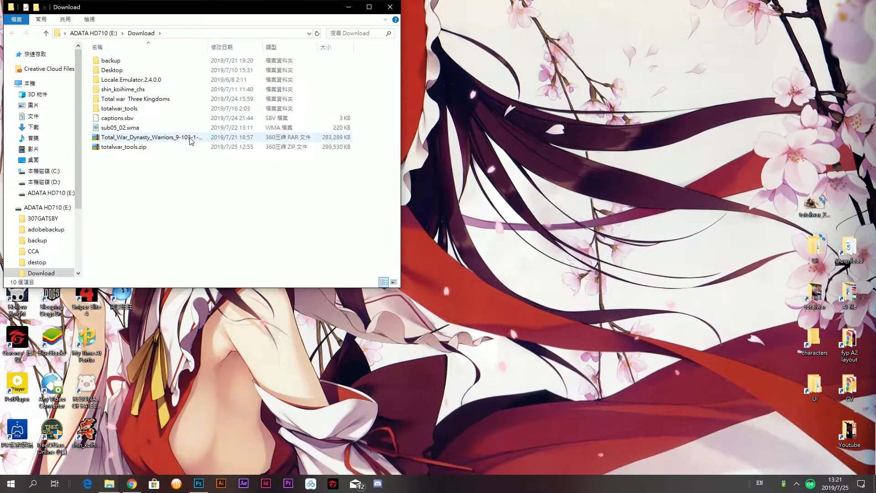
# Step: Open totalwar_tools.zip from the Download folder and inspect its contents
pyautogui.click(140, 148)
pyautogui.doubleClick(140, 148)
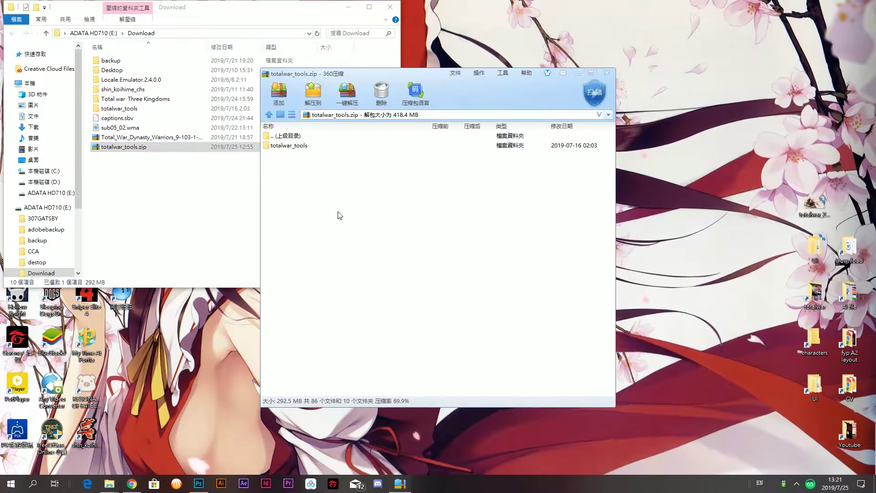
pyautogui.click(299, 146)
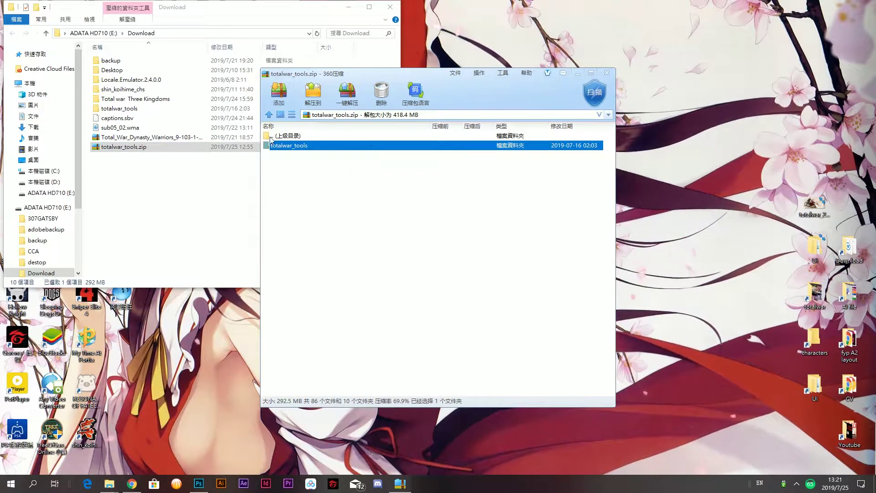
pyautogui.click(172, 153)
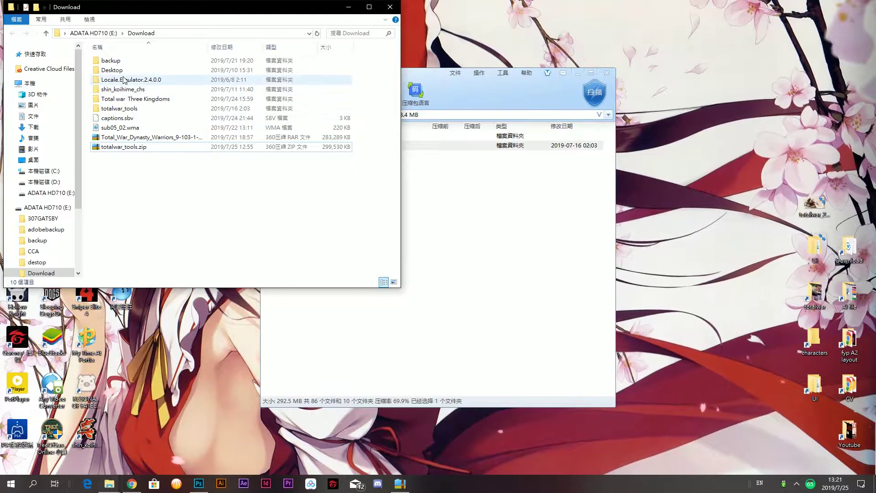
# Step: Open the extracted totalwar_tools folder and close the archive viewer
pyautogui.doubleClick(125, 109)
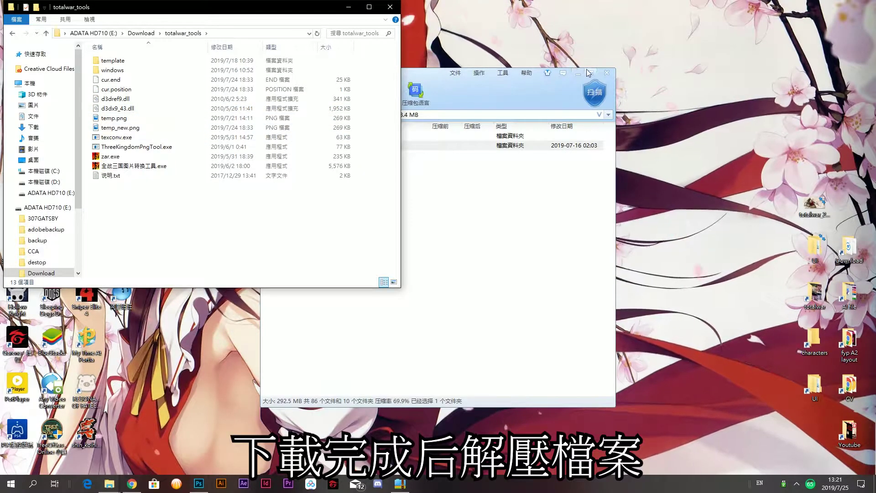
pyautogui.click(606, 73)
pyautogui.moveTo(275, 11); pyautogui.dragTo(532, 133)
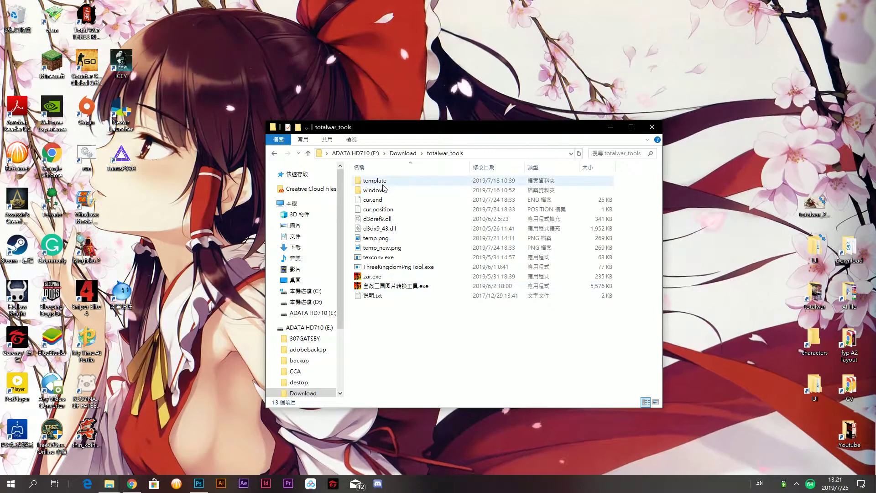
# Step: Launch rpfm-code.exe from the windows subfolder and dismiss the update notice
pyautogui.doubleClick(383, 189)
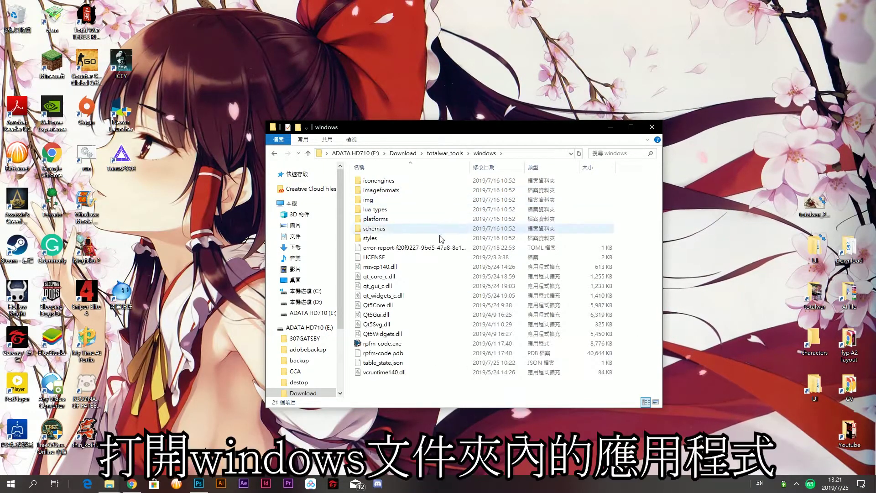
pyautogui.doubleClick(396, 343)
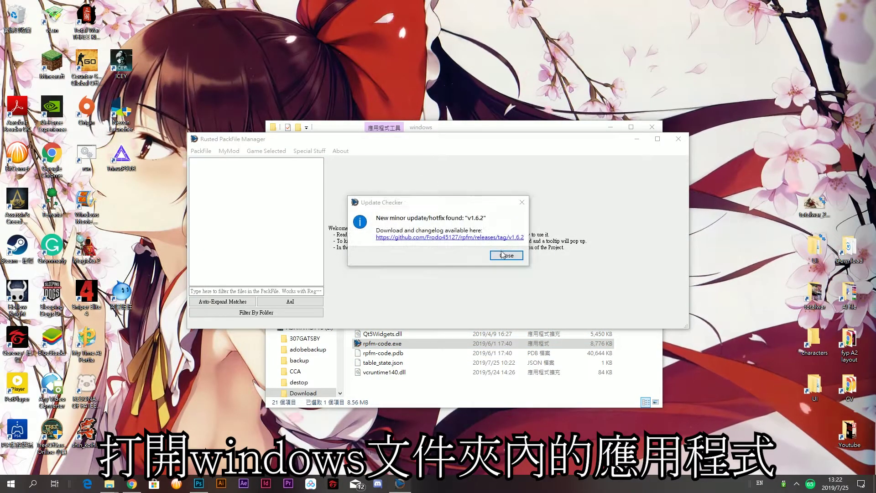
pyautogui.click(504, 254)
pyautogui.moveTo(461, 145); pyautogui.dragTo(383, 259)
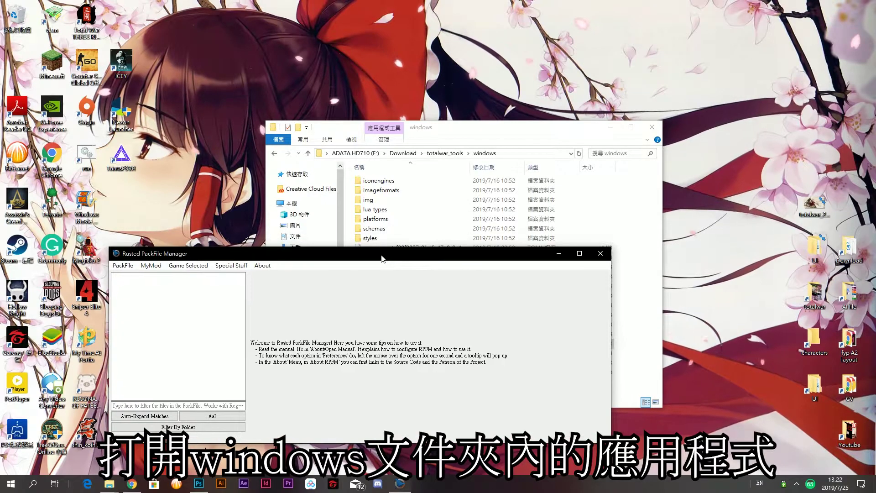
# Step: Open the PackFile main_char.pack from the template folder inside Download\totalwar_tools
pyautogui.click(134, 267)
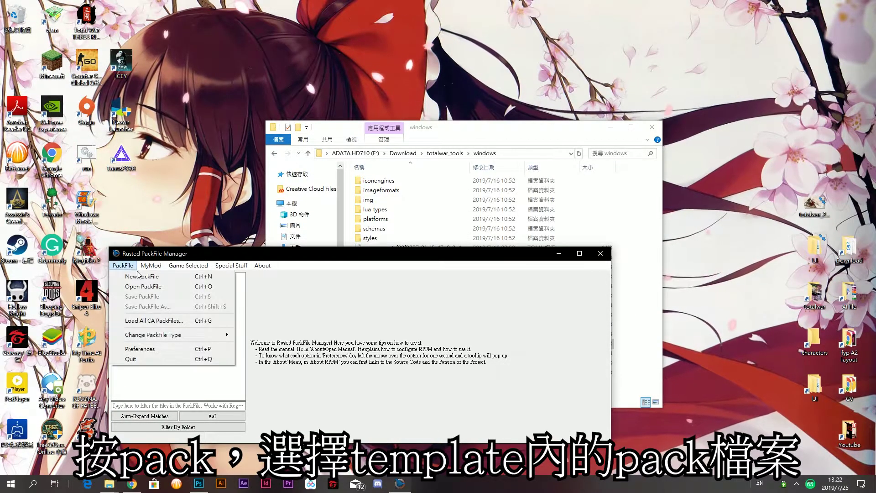
pyautogui.click(144, 287)
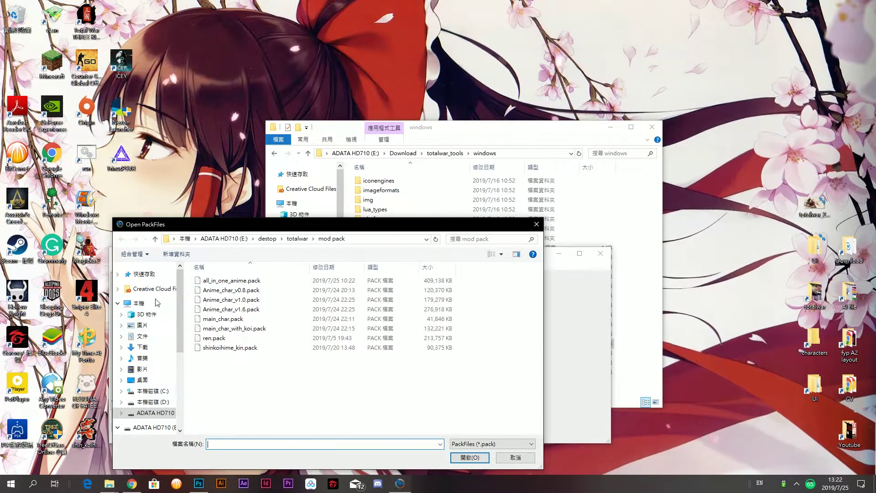
pyautogui.scroll(-2, 153, 370)
pyautogui.scroll(-1, 150, 388)
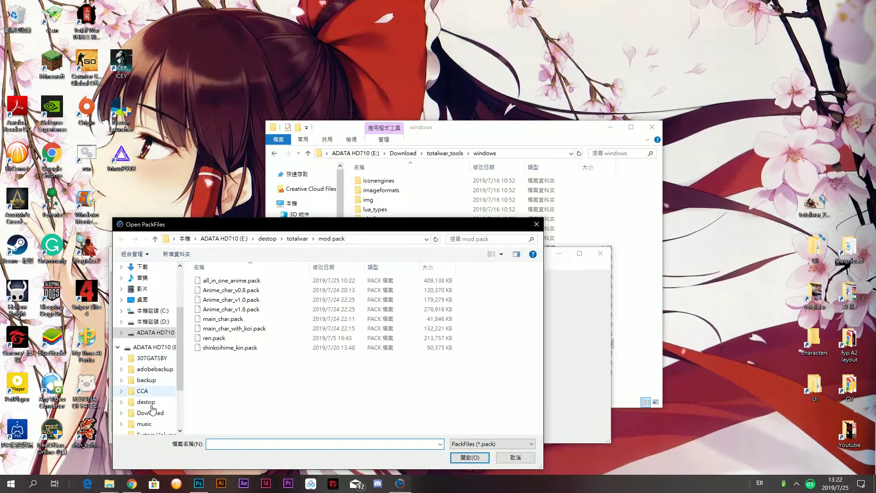
pyautogui.click(151, 412)
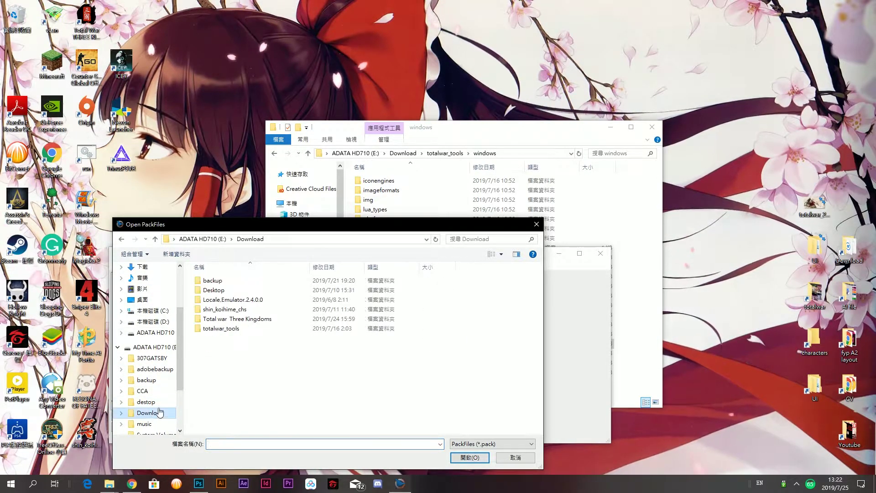
pyautogui.doubleClick(224, 329)
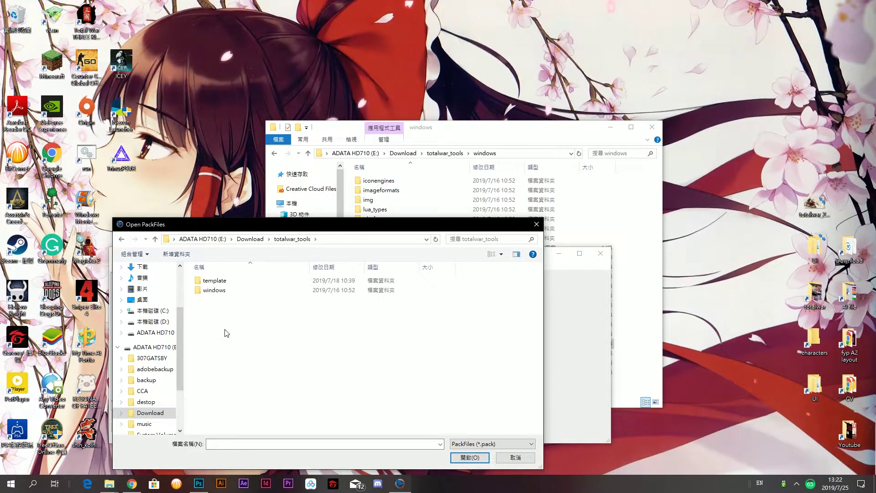
pyautogui.doubleClick(242, 284)
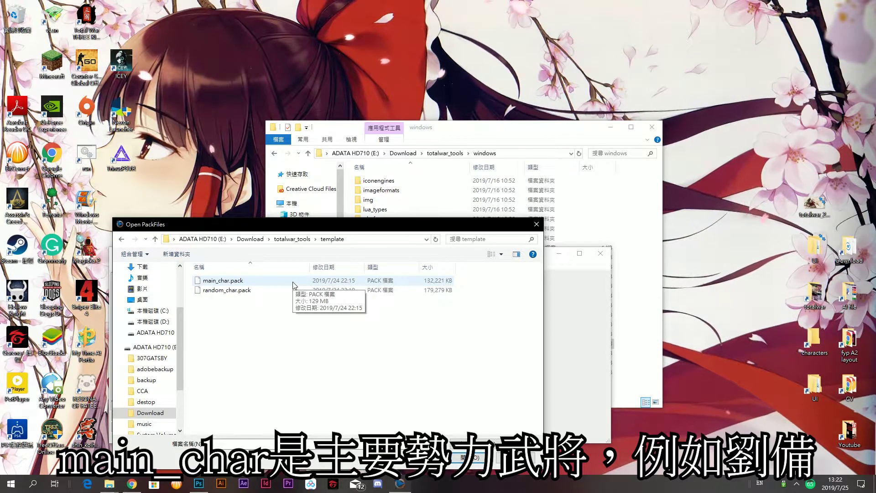
pyautogui.doubleClick(269, 282)
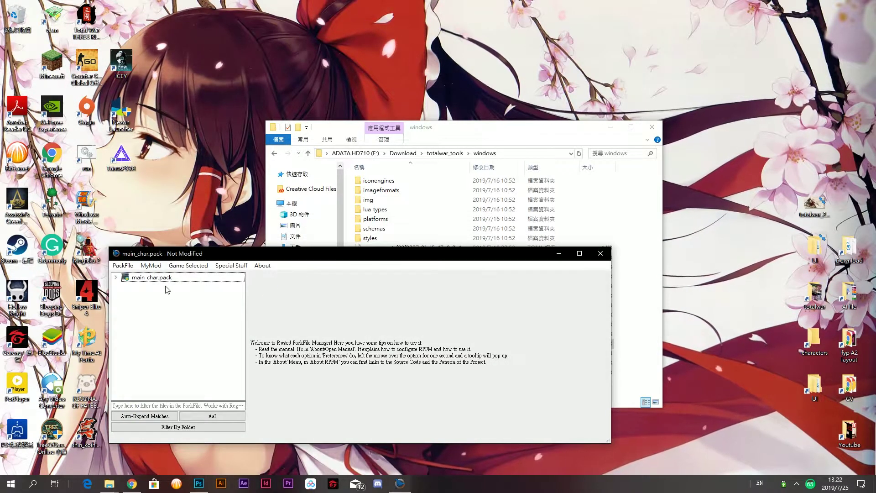
# Step: Expand main_char.pack down to UI > characters and widen the file tree to read the full hero folder names
pyautogui.click(117, 279)
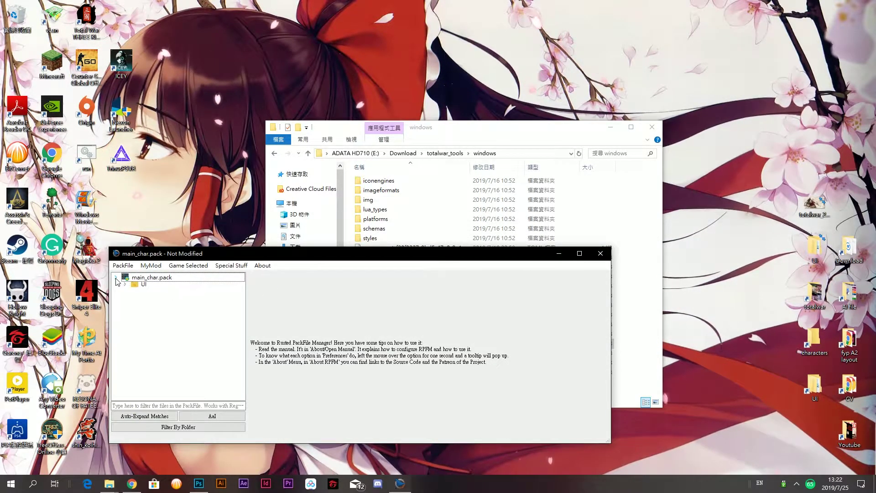
pyautogui.click(135, 305)
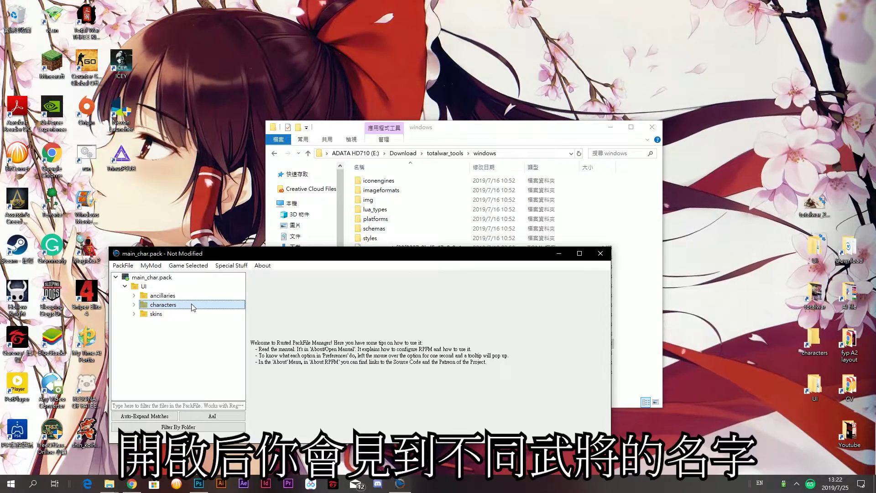
pyautogui.click(133, 305)
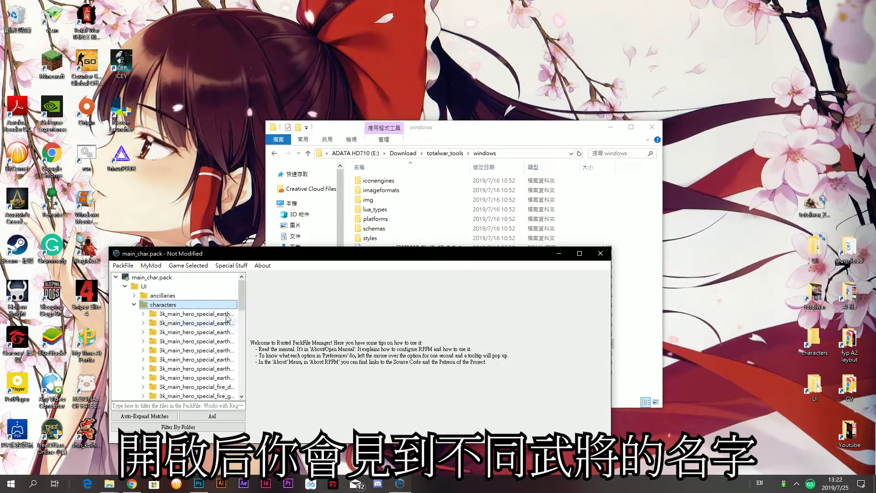
pyautogui.moveTo(247, 312); pyautogui.dragTo(466, 319)
pyautogui.scroll(-1, 288, 352)
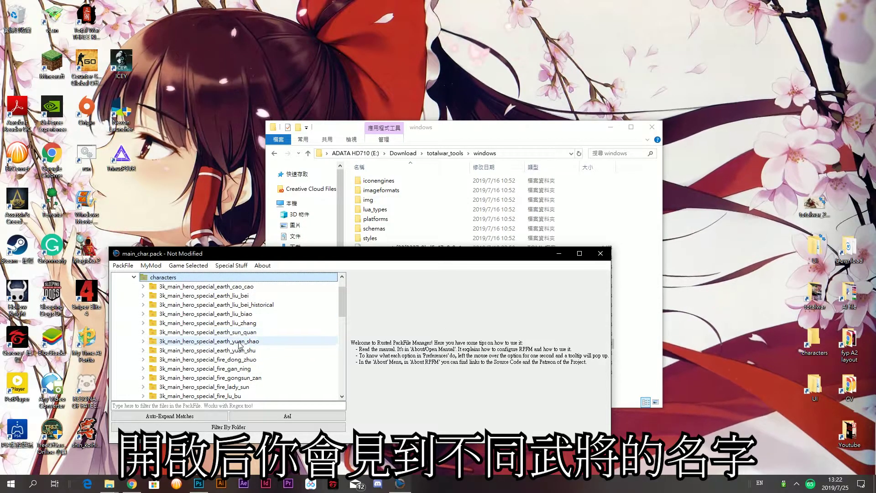
pyautogui.scroll(-2, 242, 337)
pyautogui.scroll(3, 243, 343)
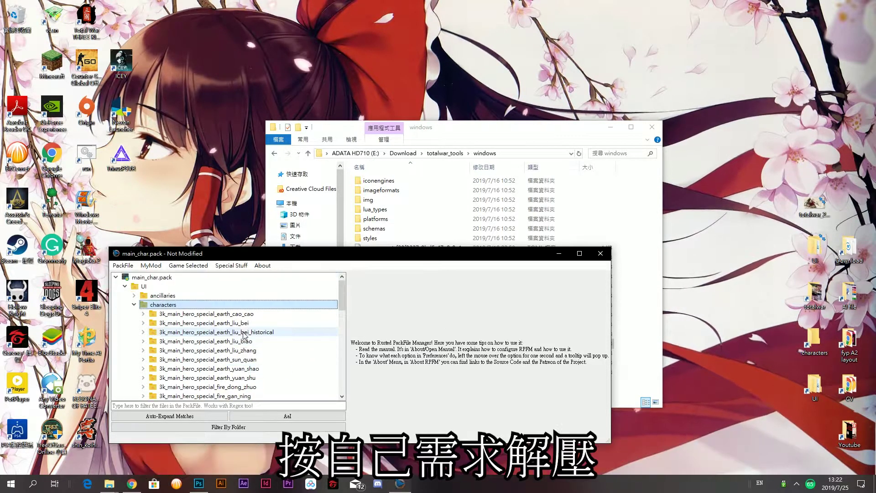
# Step: Extract the 3k_main_hero_special_earth_cao_cao folder from the pack to the desktop
pyautogui.click(211, 315)
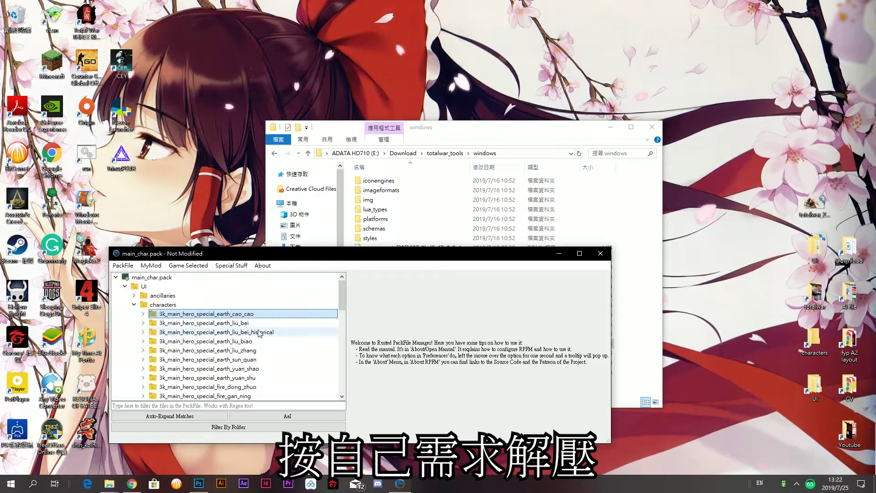
pyautogui.rightClick(256, 317)
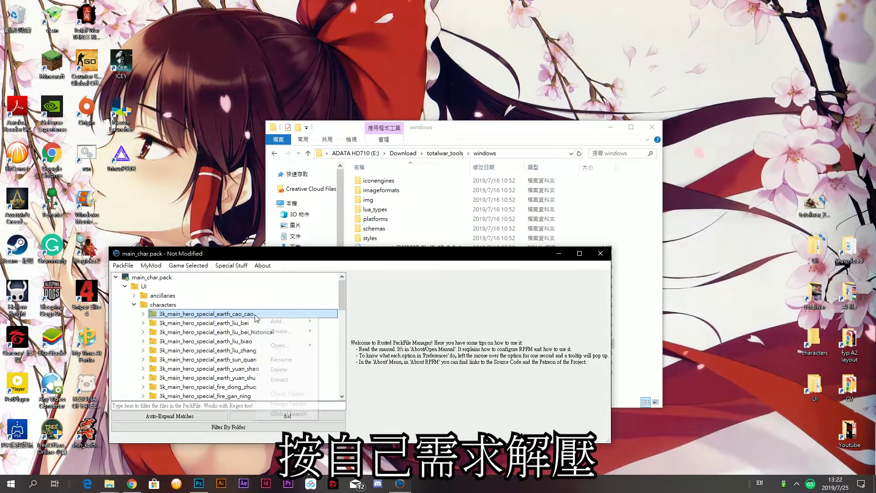
pyautogui.click(281, 380)
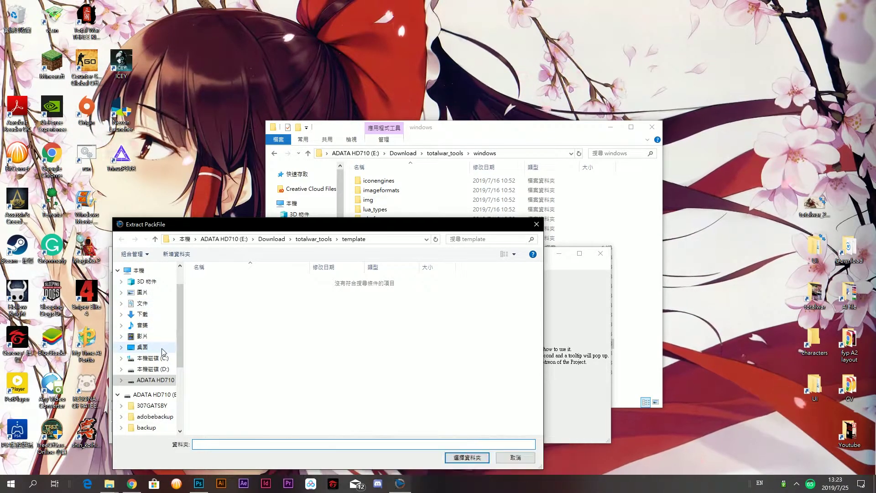
pyautogui.click(143, 380)
pyautogui.click(467, 458)
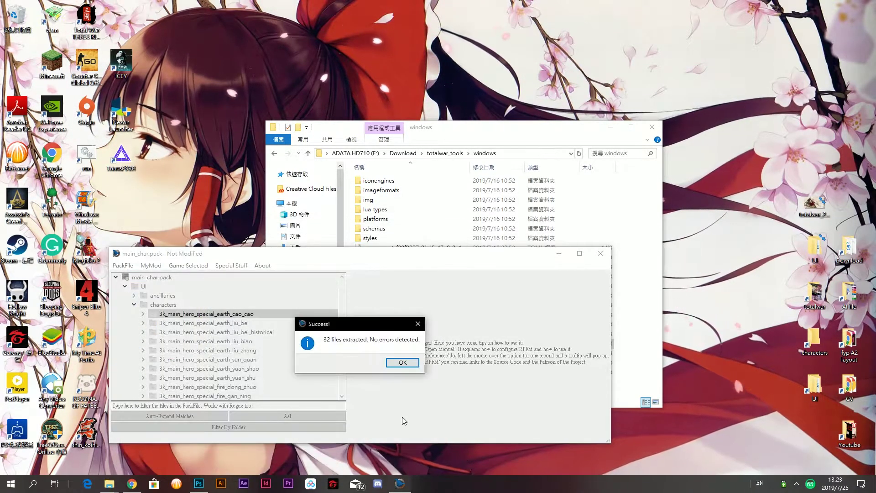
pyautogui.click(406, 364)
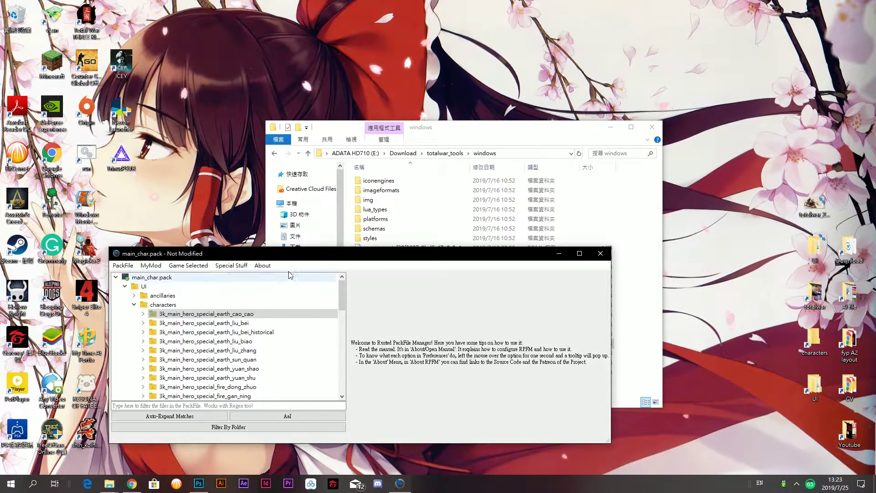
# Step: Move the extracted UI folder to a free spot on the desktop and close the pack manager
pyautogui.click(816, 249)
pyautogui.moveTo(817, 249); pyautogui.dragTo(188, 160)
pyautogui.moveTo(581, 254); pyautogui.dragTo(691, 264)
pyautogui.click(711, 262)
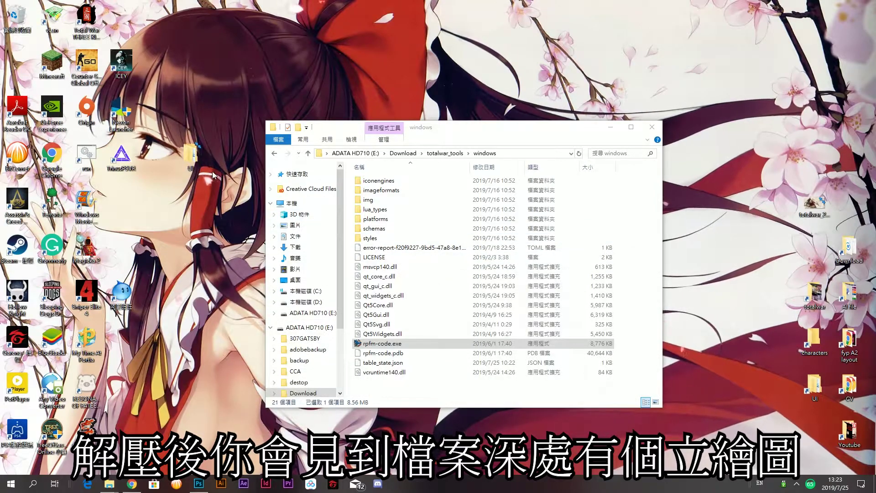
# Step: Open the extracted UI folder and go into characters > 3k_main_hero_special_earth_cao_cao
pyautogui.doubleClick(191, 159)
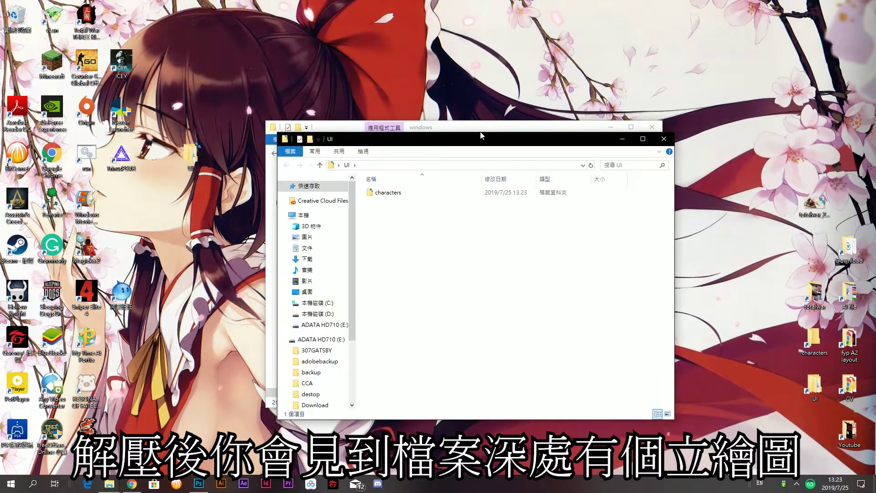
pyautogui.doubleClick(386, 200)
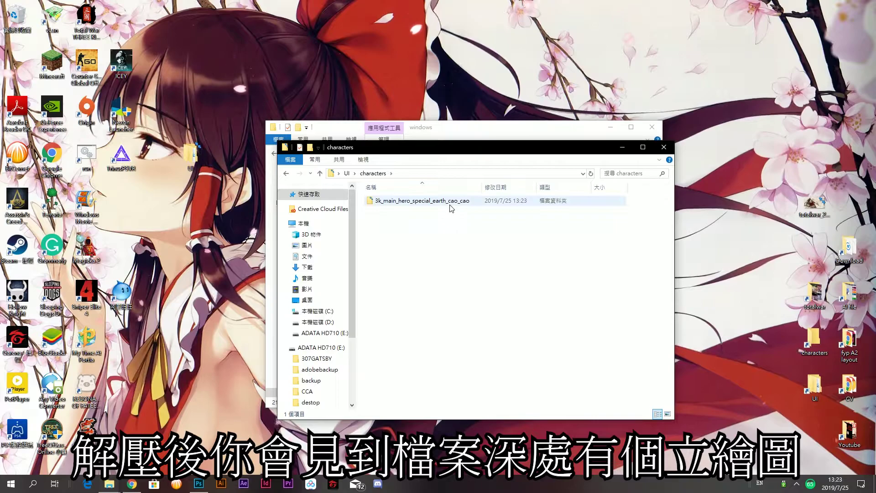
pyautogui.moveTo(479, 187); pyautogui.dragTo(596, 187)
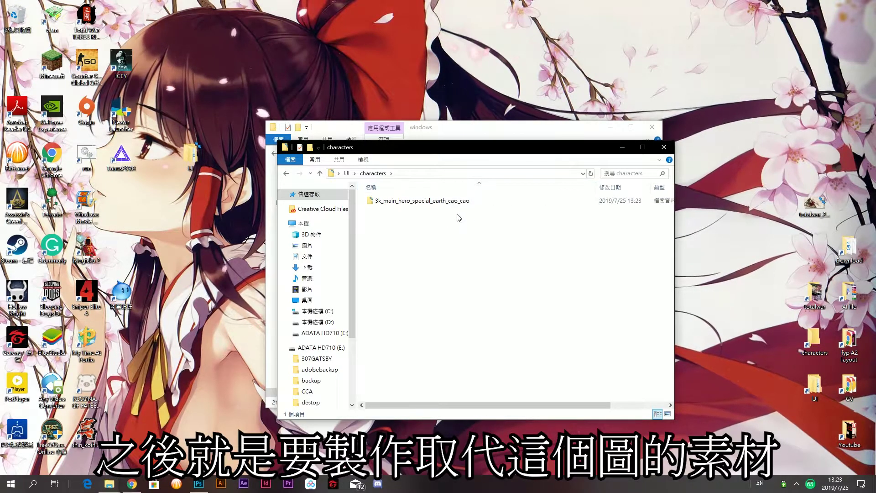
pyautogui.moveTo(425, 147); pyautogui.dragTo(257, 155)
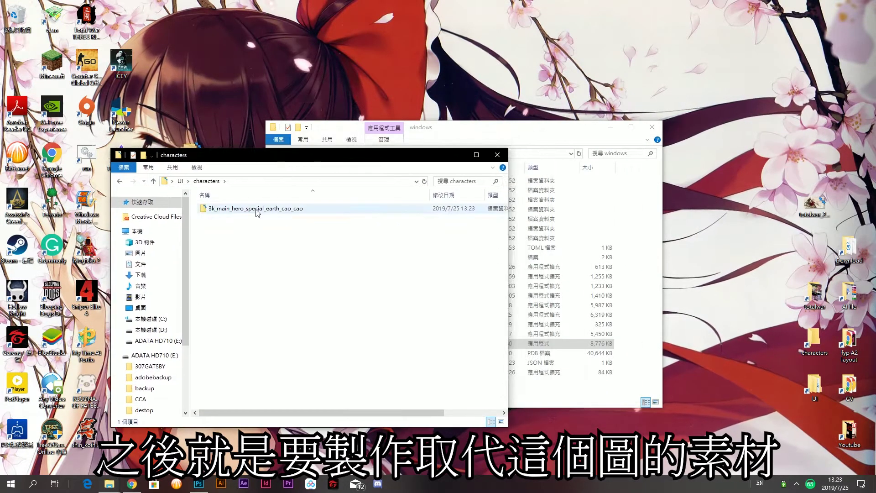
pyautogui.doubleClick(248, 208)
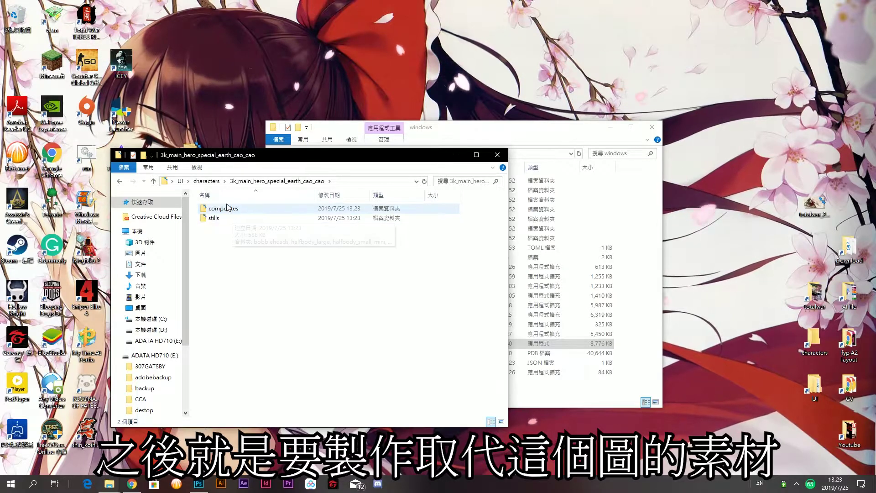
# Step: Open composites > large_panel > angry and select the portrait image head.png
pyautogui.click(239, 211)
pyautogui.doubleClick(238, 211)
pyautogui.doubleClick(239, 212)
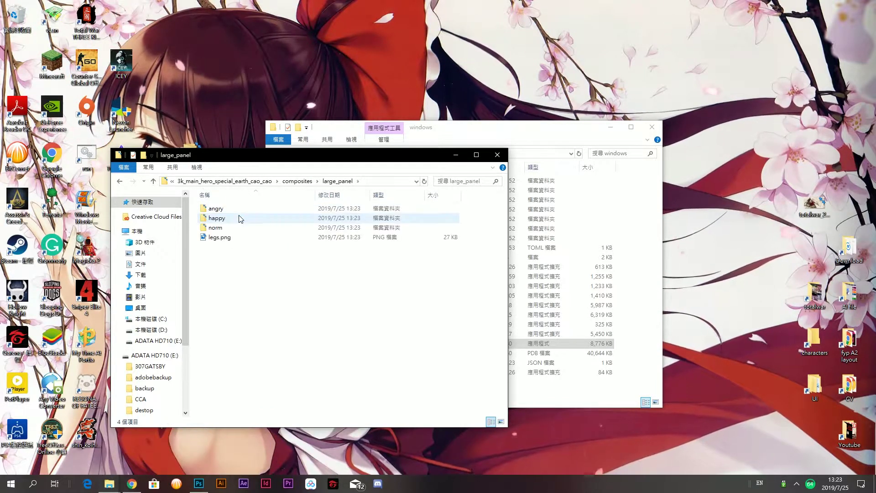
pyautogui.doubleClick(228, 209)
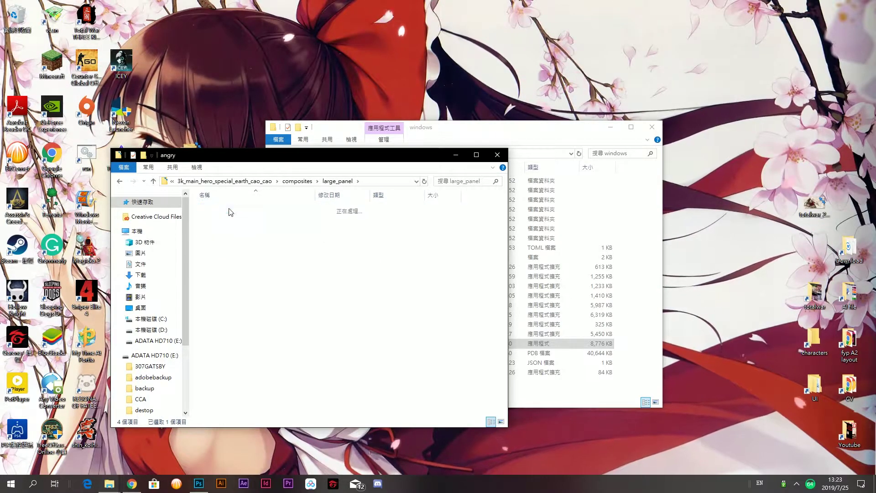
pyautogui.click(376, 217)
pyautogui.moveTo(370, 162); pyautogui.dragTo(297, 158)
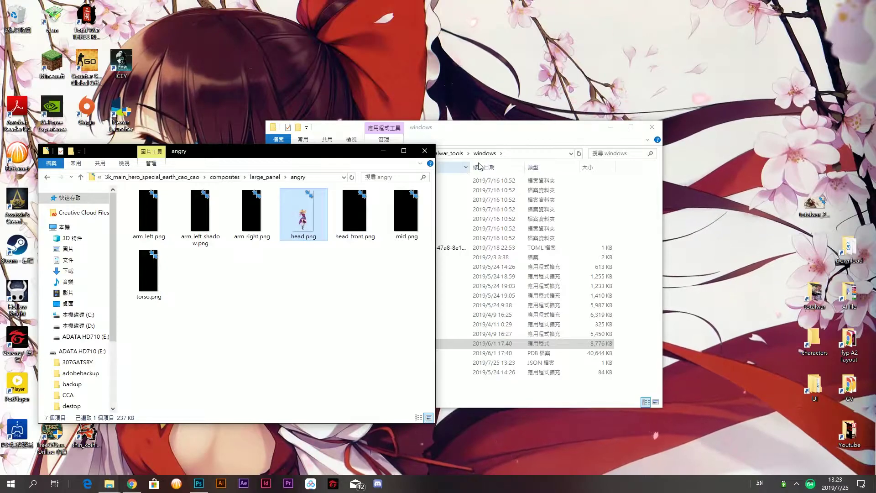
pyautogui.click(456, 128)
pyautogui.moveTo(456, 128); pyautogui.dragTo(534, 128)
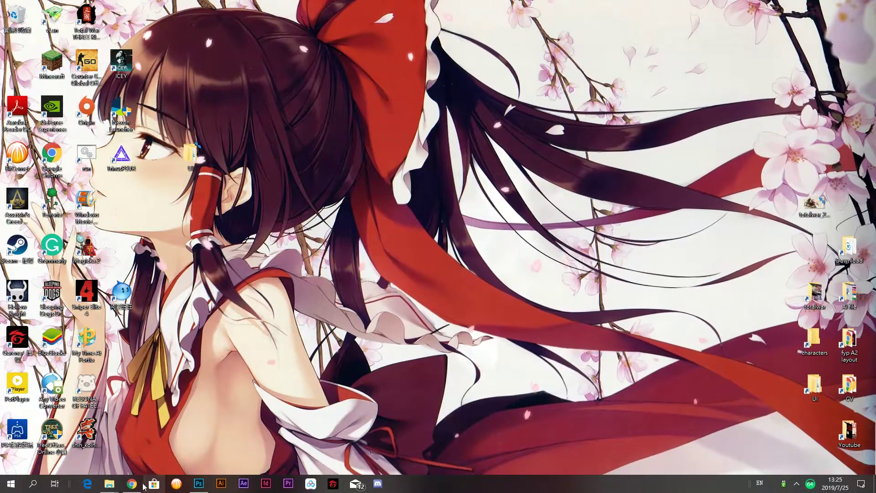
# Step: Switch to Chrome and bring up the Waifu2x image resizer page
pyautogui.click(137, 436)
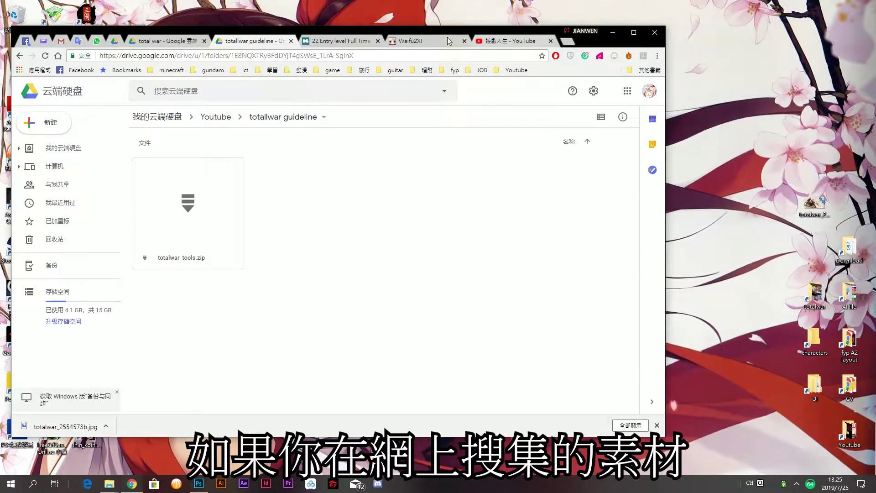
pyautogui.click(413, 42)
pyautogui.click(807, 199)
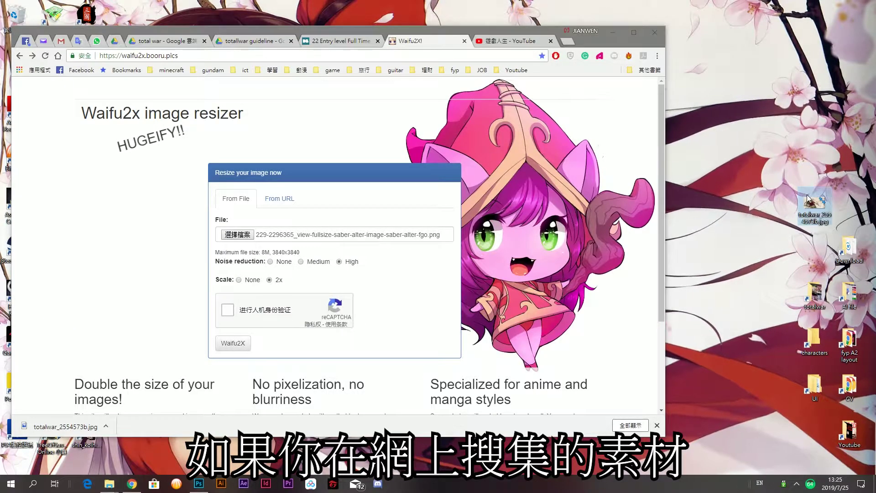
pyautogui.doubleClick(799, 212)
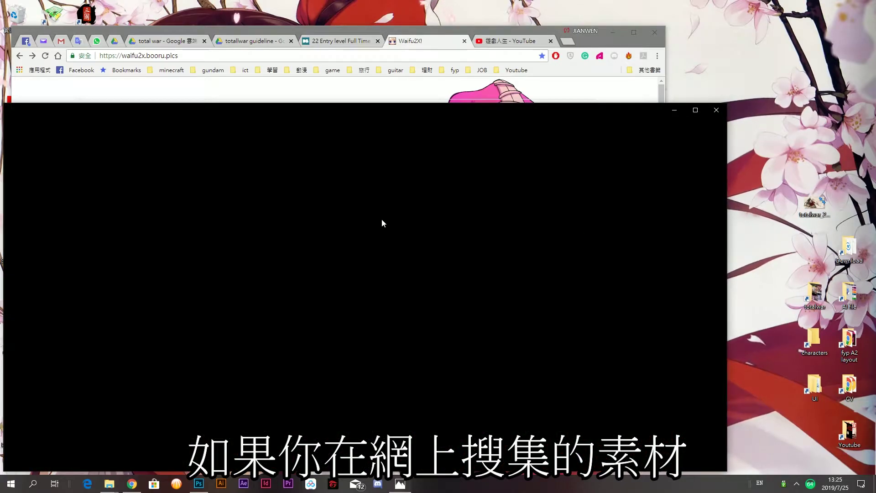
pyautogui.click(716, 110)
# Step: Open the Download > totalwar_tools > template folder from the desktop, preview the image 1.png and close the preview
pyautogui.doubleClick(849, 249)
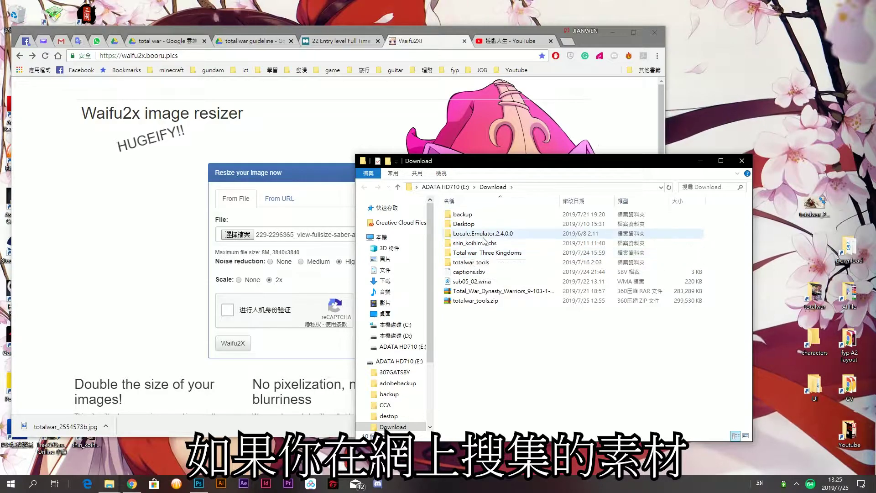
pyautogui.doubleClick(489, 264)
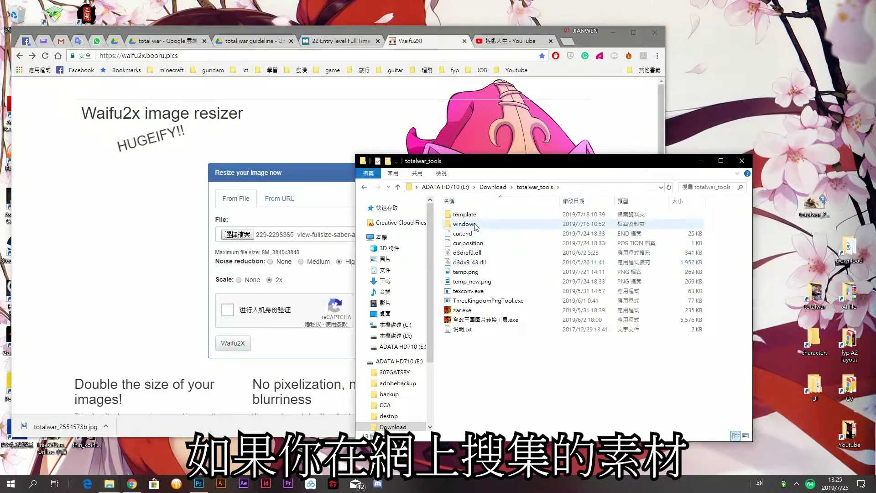
pyautogui.click(492, 214)
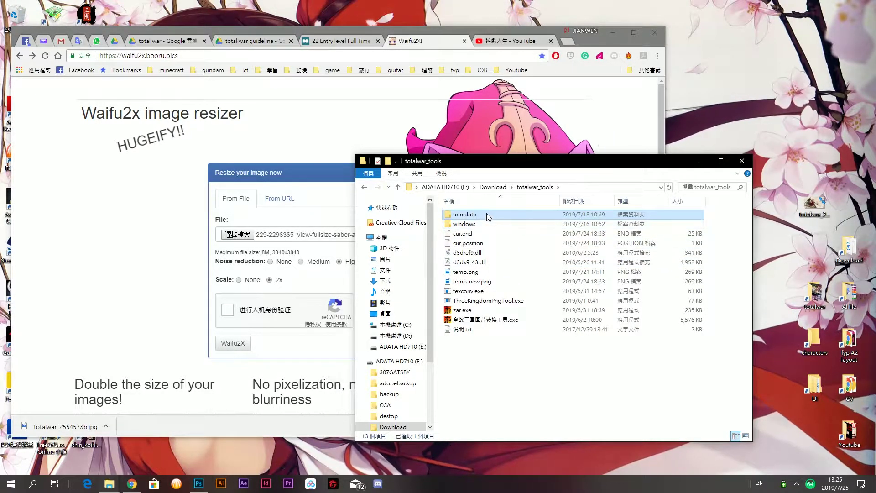
pyautogui.doubleClick(486, 212)
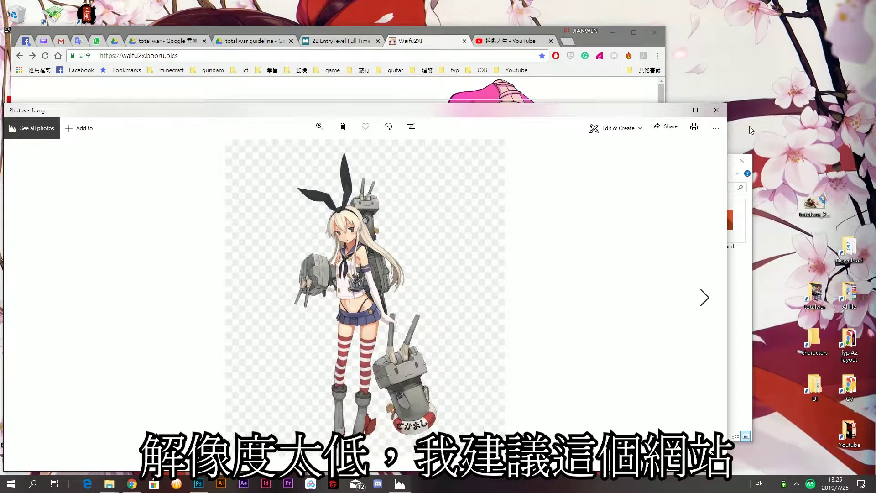
pyautogui.click(716, 110)
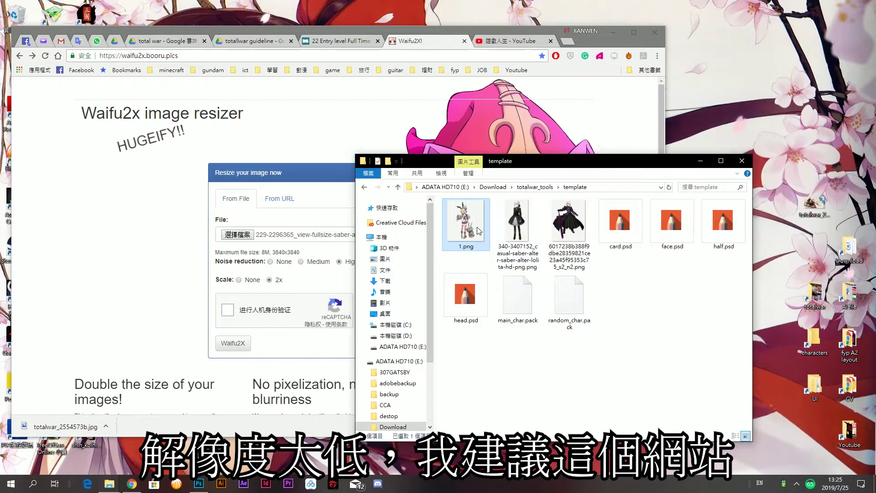
# Step: Check the pixel dimensions of 1.png in its detailed file properties, and close the properties
pyautogui.rightClick(477, 224)
pyautogui.press('r')
pyautogui.click(551, 229)
pyautogui.click(521, 228)
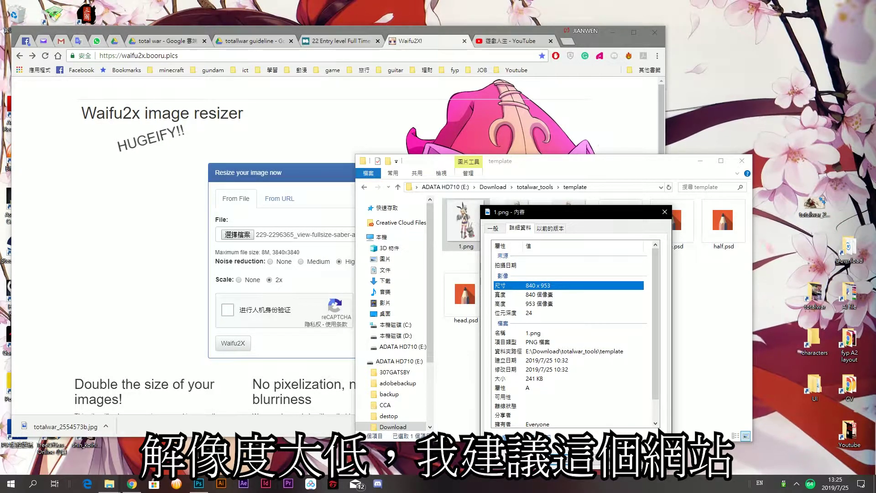
pyautogui.press('Escape')
pyautogui.click(570, 246)
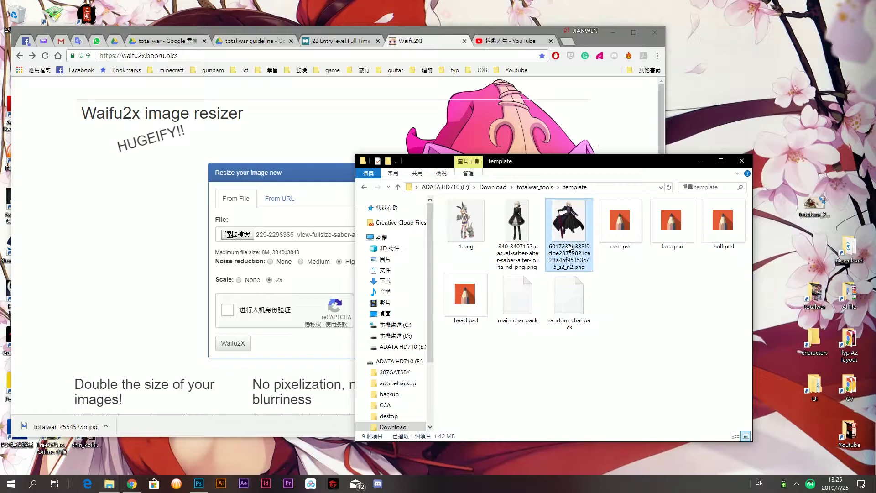
pyautogui.rightClick(569, 264)
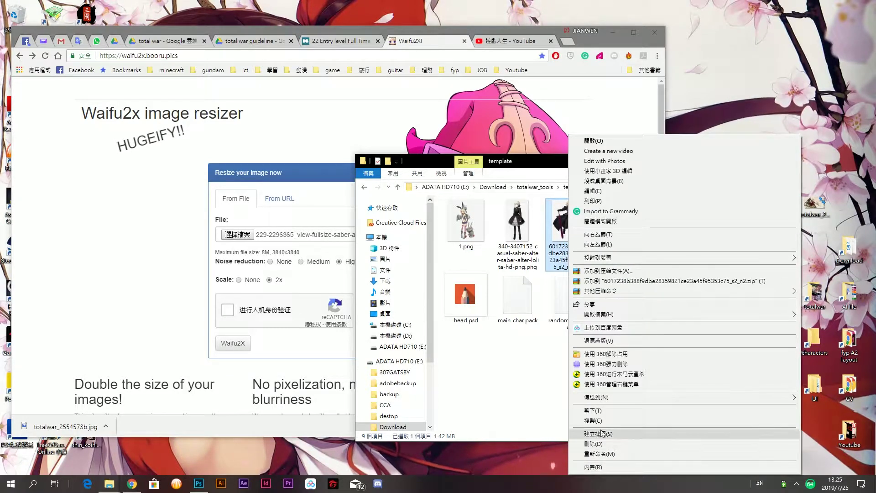
pyautogui.click(530, 251)
pyautogui.rightClick(527, 246)
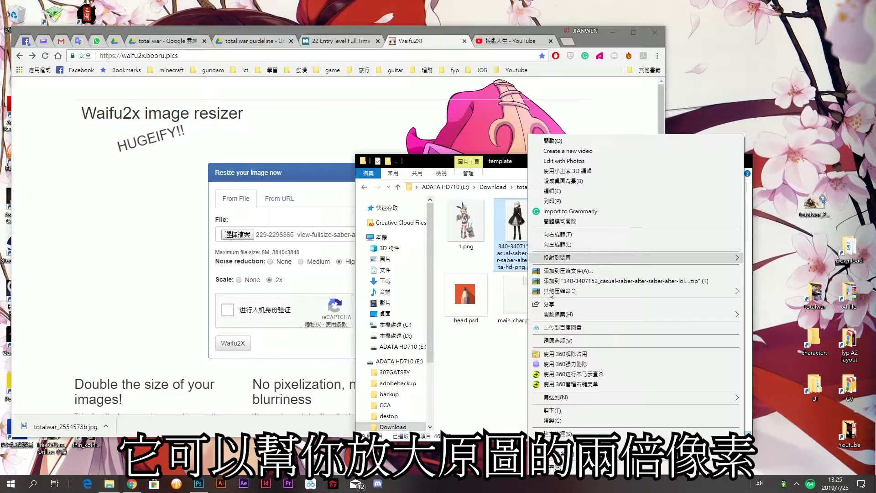
pyautogui.click(589, 391)
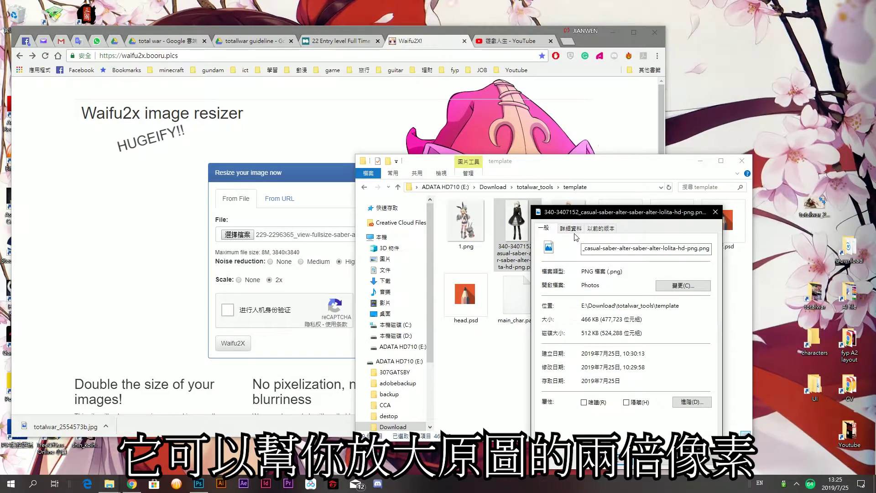
pyautogui.click(571, 229)
pyautogui.click(664, 473)
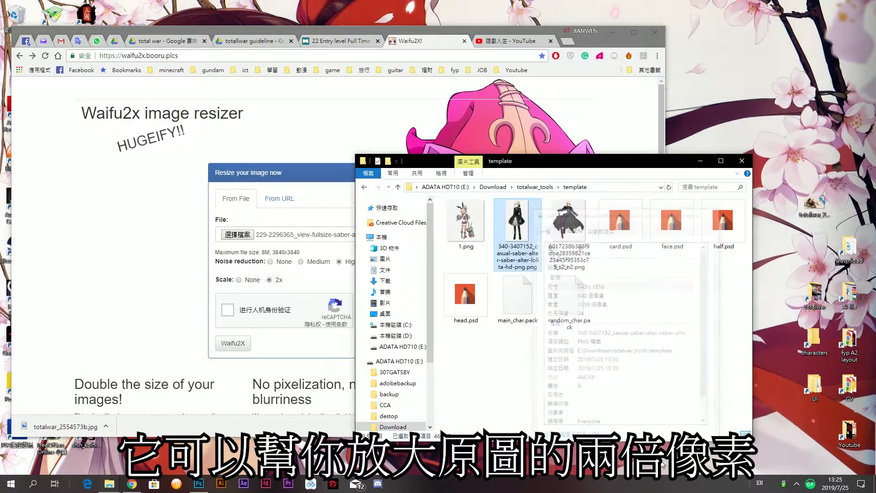
pyautogui.moveTo(566, 158); pyautogui.dragTo(692, 227)
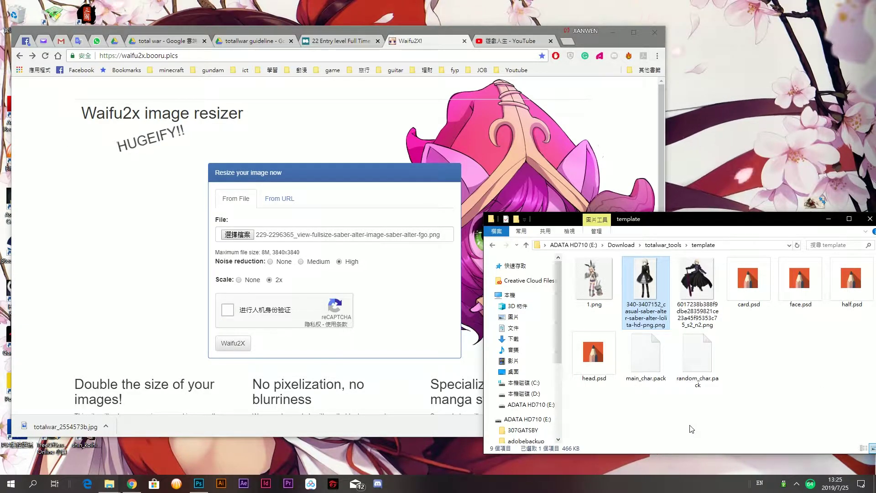
pyautogui.moveTo(642, 286); pyautogui.dragTo(304, 239)
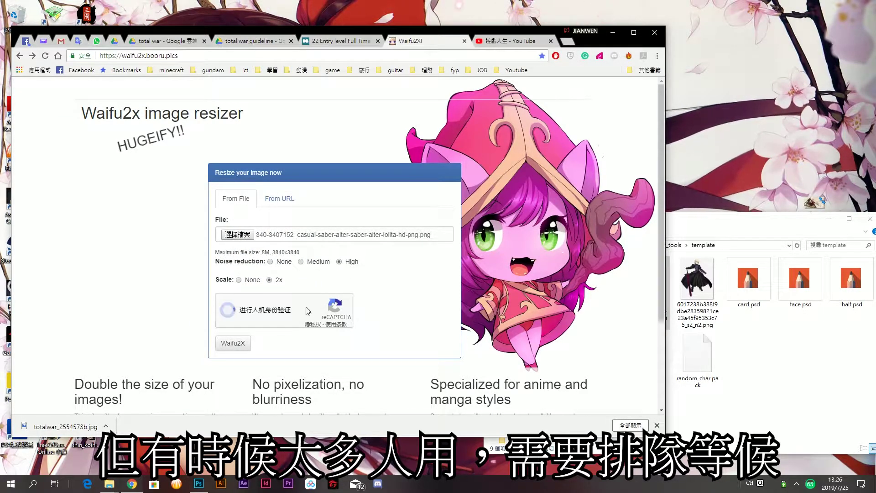
pyautogui.click(250, 345)
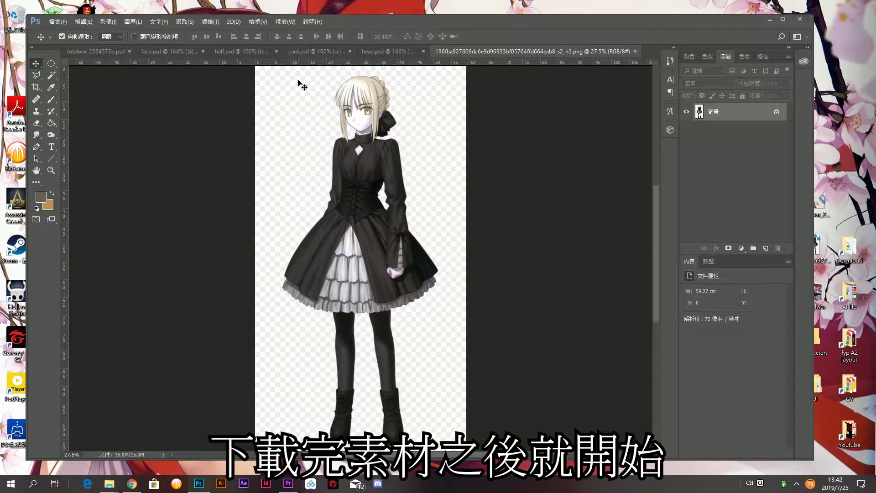
# Step: Unlock the background layer of the full-body character image in Photoshop, converting it to a regular layer
pyautogui.scroll(3, 408, 178)
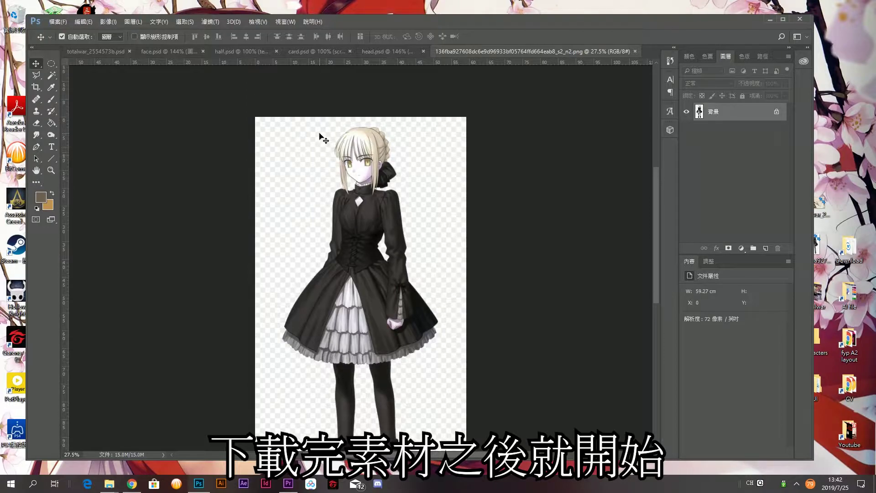
pyautogui.scroll(3, 275, 242)
pyautogui.scroll(-2, 507, 242)
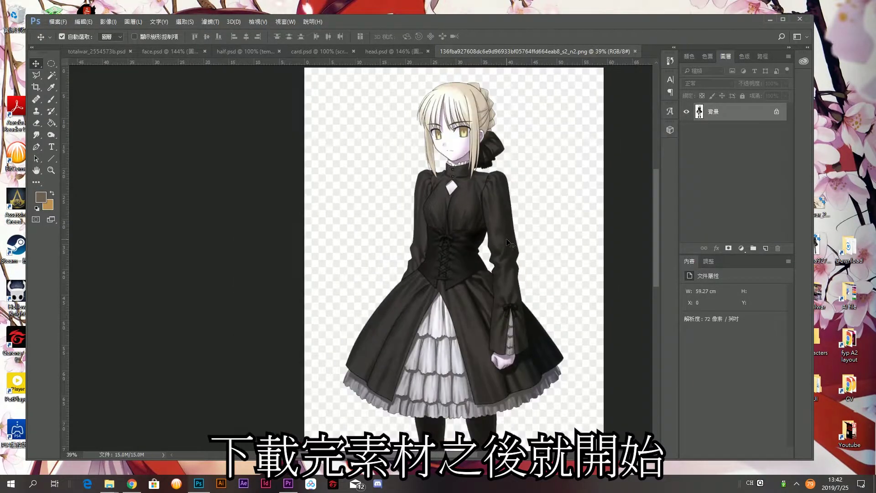
pyautogui.scroll(1, 619, 245)
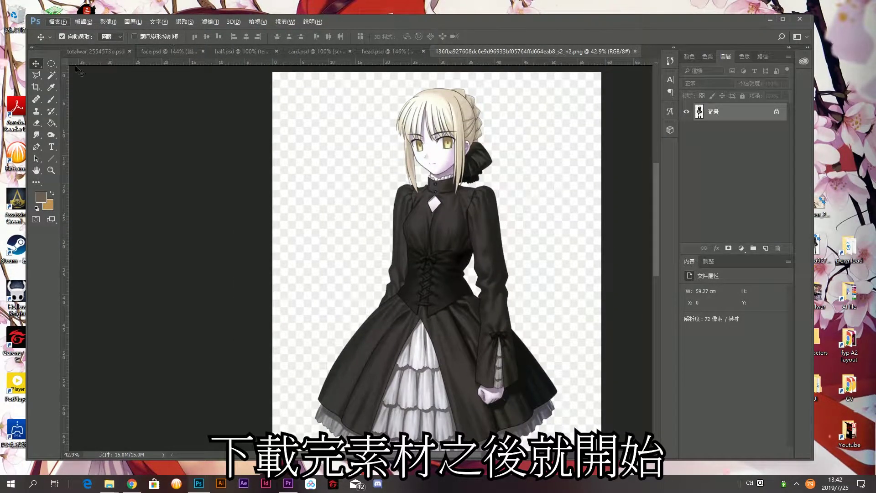
pyautogui.click(51, 76)
pyautogui.click(82, 86)
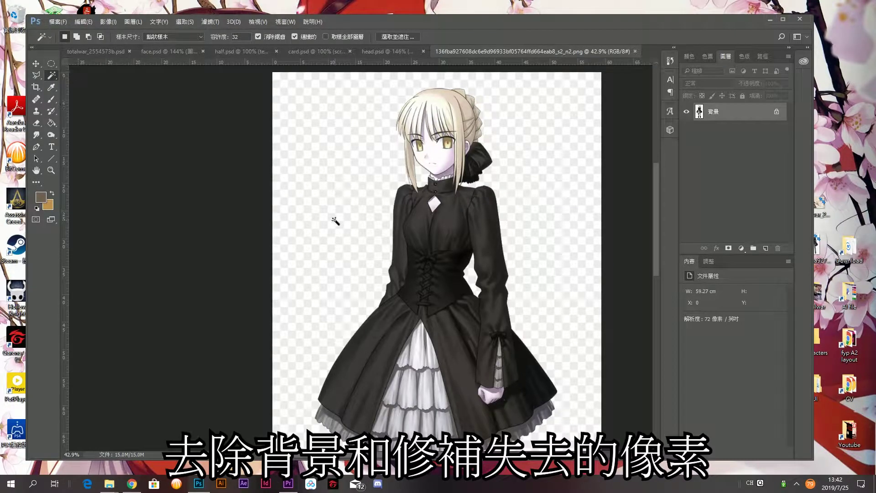
pyautogui.click(777, 112)
pyautogui.rightClick(706, 118)
# Step: Select the fake checkerboard background around the character with the Magic Wand and delete it
pyautogui.click(54, 76)
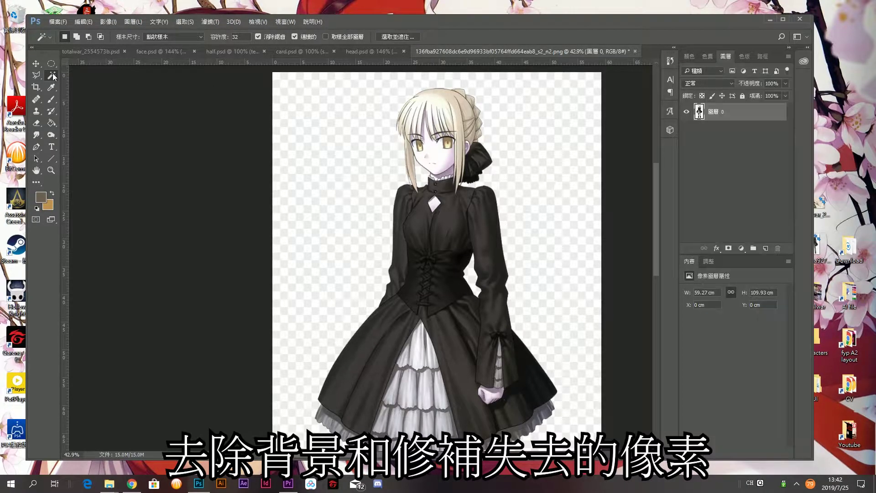
pyautogui.click(331, 179)
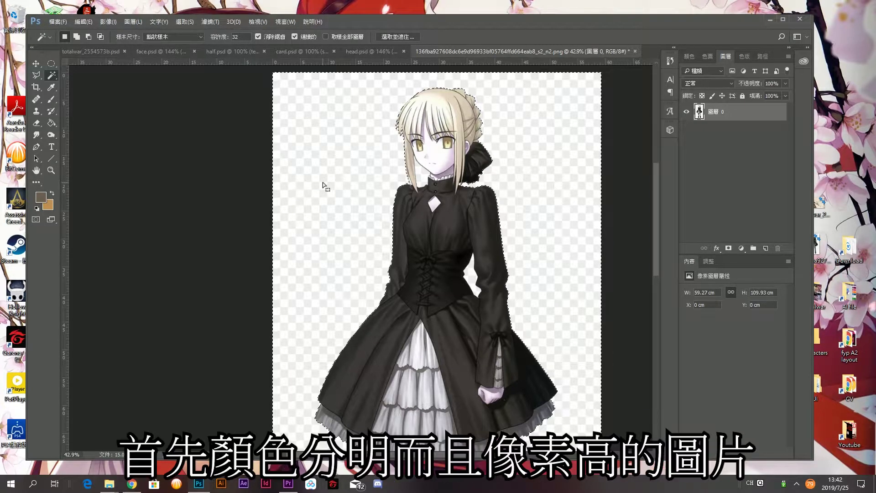
pyautogui.press('Delete')
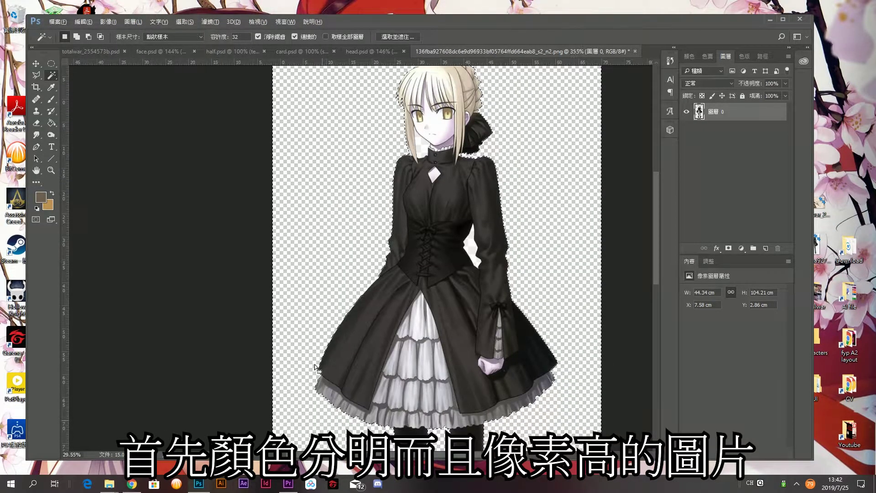
pyautogui.hotkey('ctrl', '0')
pyautogui.scroll(3, 338, 180)
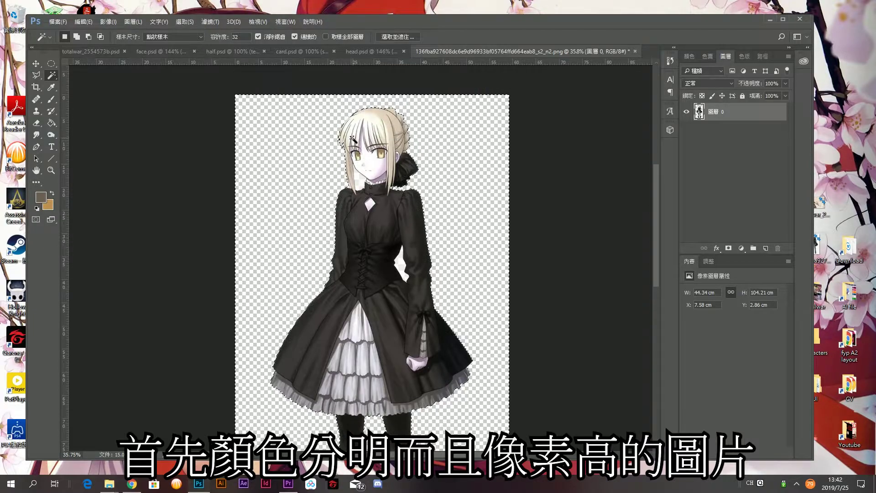
# Step: Delete the enclosed background patch between the character's side hair strand and neck using the Magic Wand
pyautogui.scroll(5, 338, 180)
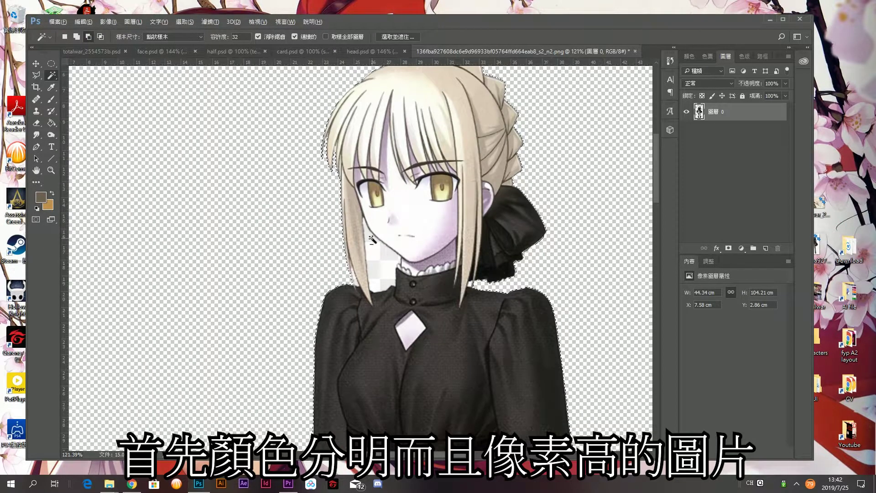
pyautogui.scroll(1, 392, 275)
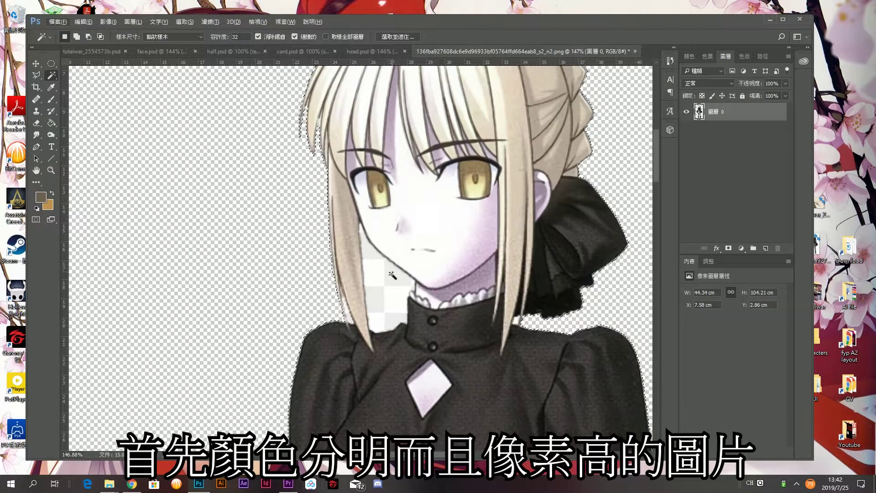
pyautogui.click(385, 296)
pyautogui.press('Delete')
pyautogui.scroll(-1, 395, 325)
pyautogui.scroll(-4, 396, 325)
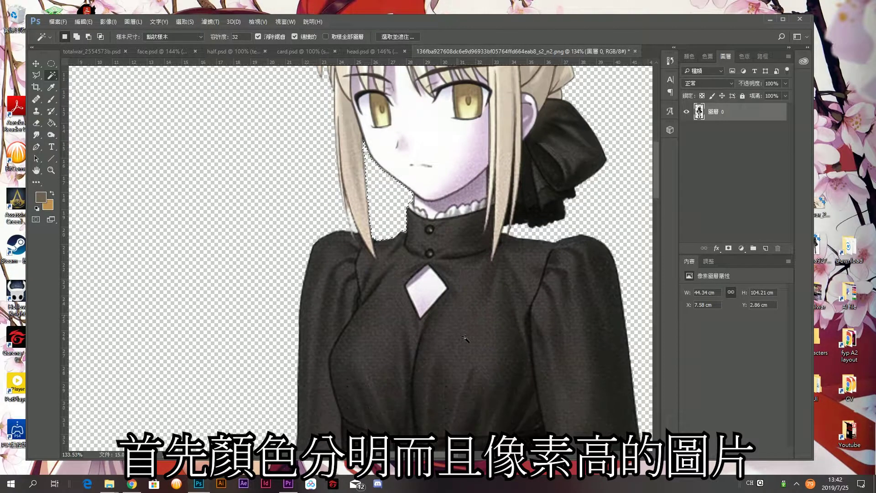
# Step: Delete the enclosed background patch between the character's arm and waist using the Magic Wand
pyautogui.scroll(3, 516, 371)
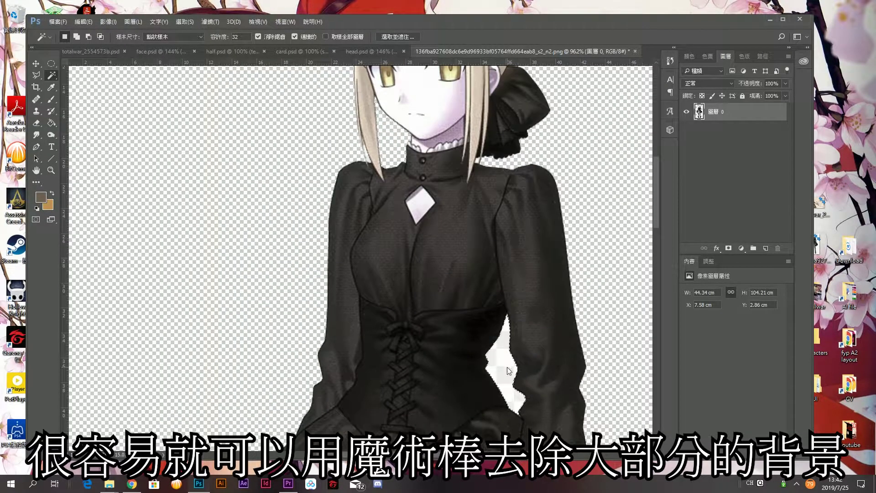
pyautogui.click(508, 391)
pyautogui.press('Delete')
# Step: Select the white remnant beside the tip of the side hair strand above the shoulder and delete it
pyautogui.scroll(2, 420, 280)
pyautogui.scroll(3, 420, 281)
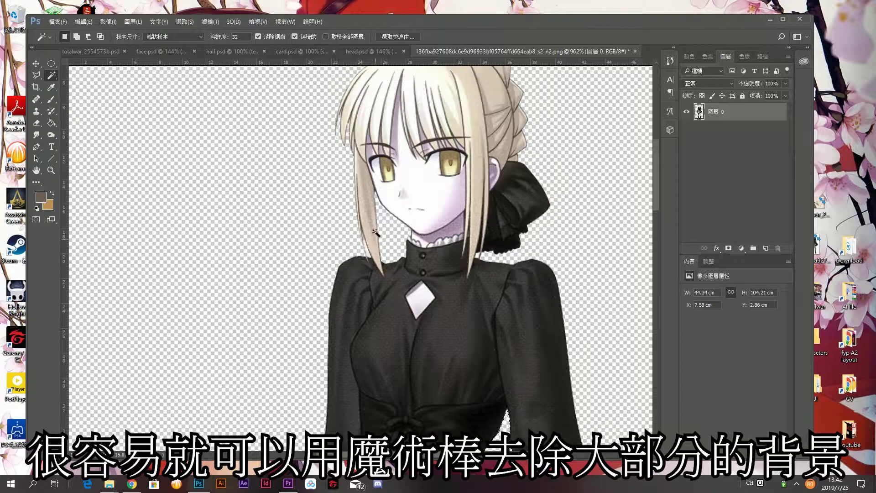
pyautogui.scroll(5, 357, 320)
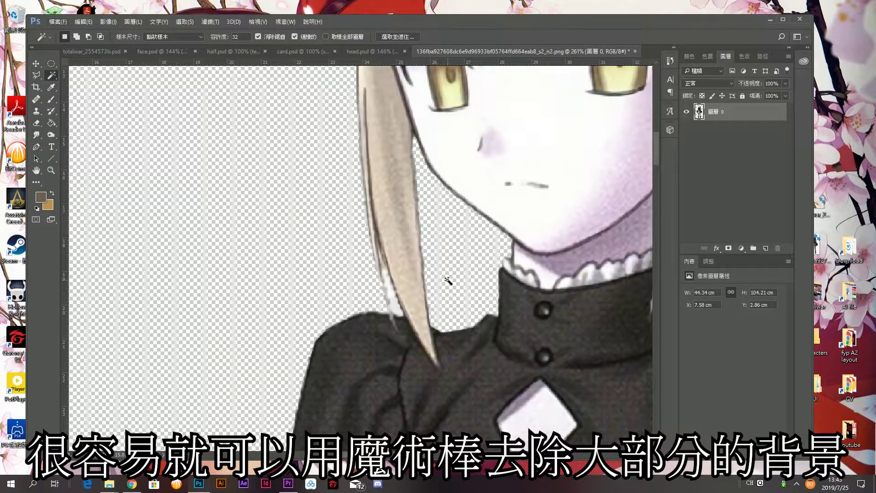
pyautogui.scroll(-2, 448, 280)
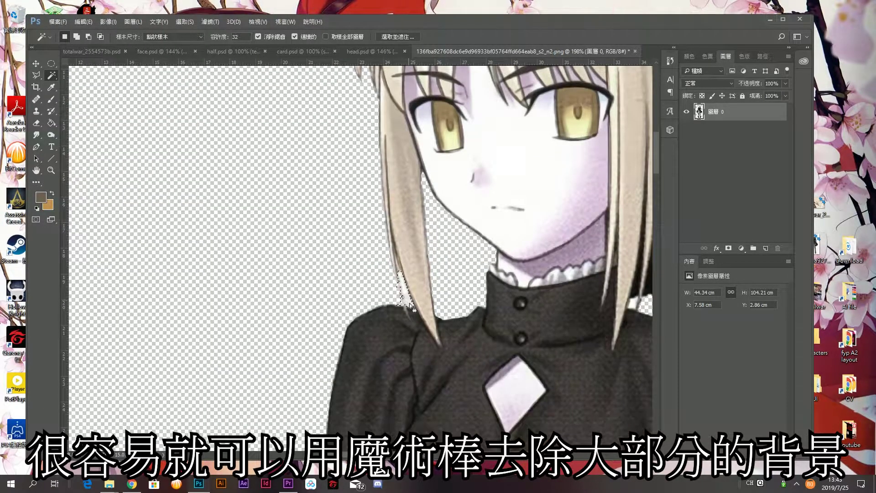
pyautogui.scroll(4, 417, 325)
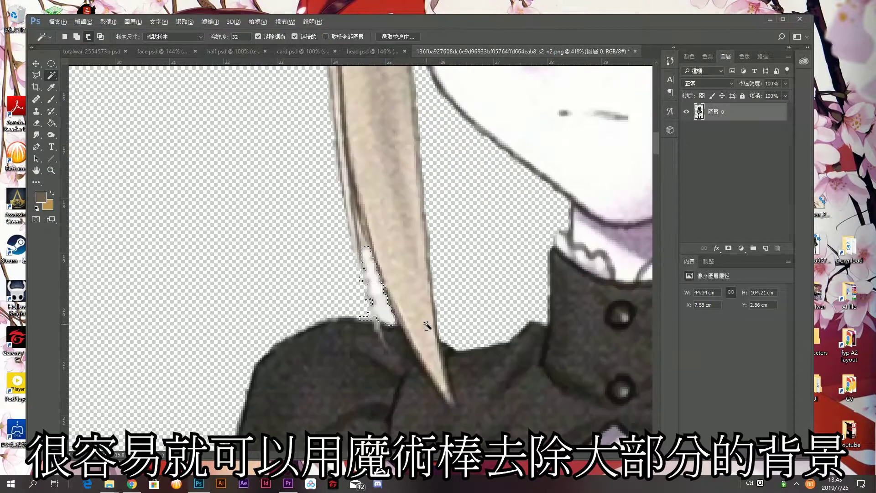
pyautogui.press('Delete')
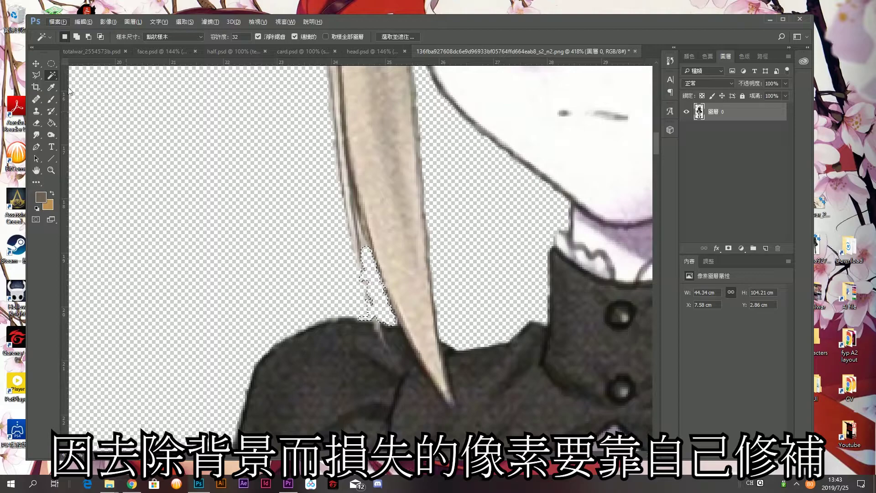
pyautogui.press('b')
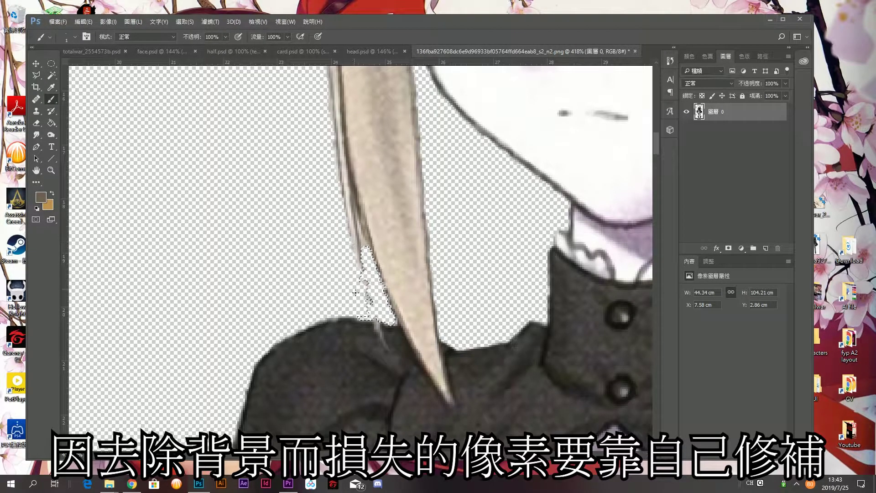
pyautogui.hotkey('ctrl', 'd')
pyautogui.scroll(2, 411, 313)
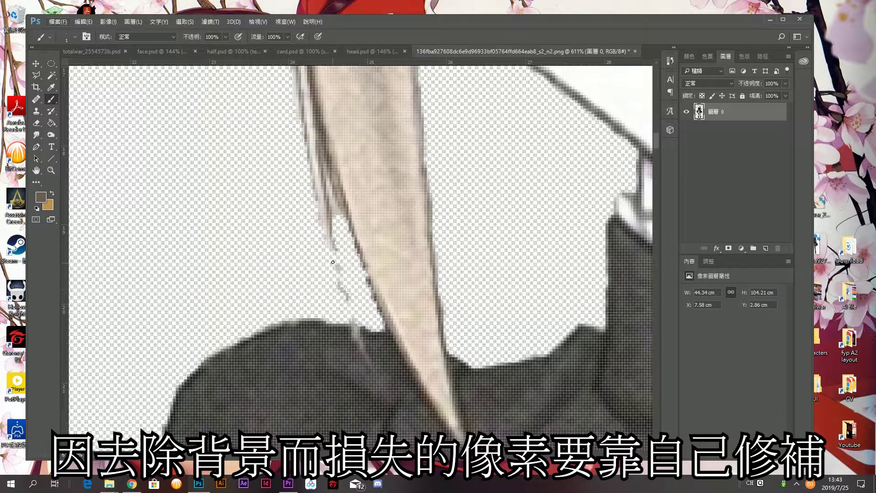
pyautogui.rightClick(325, 230)
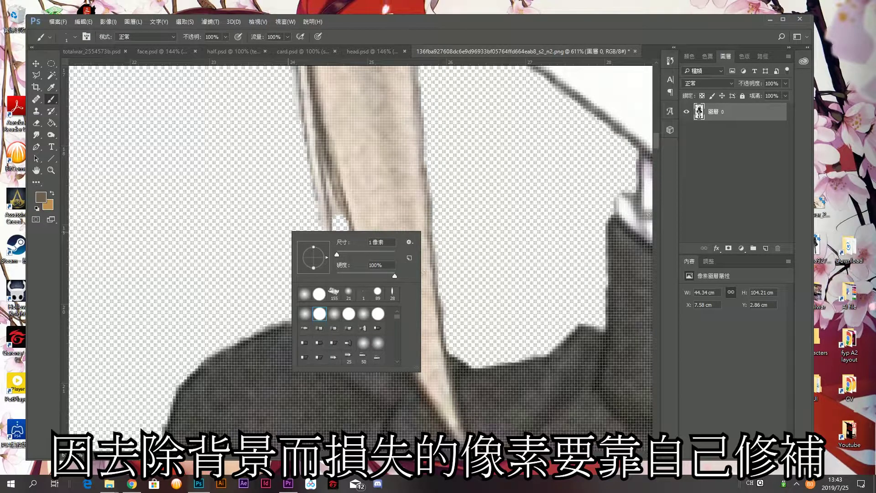
pyautogui.press('Escape')
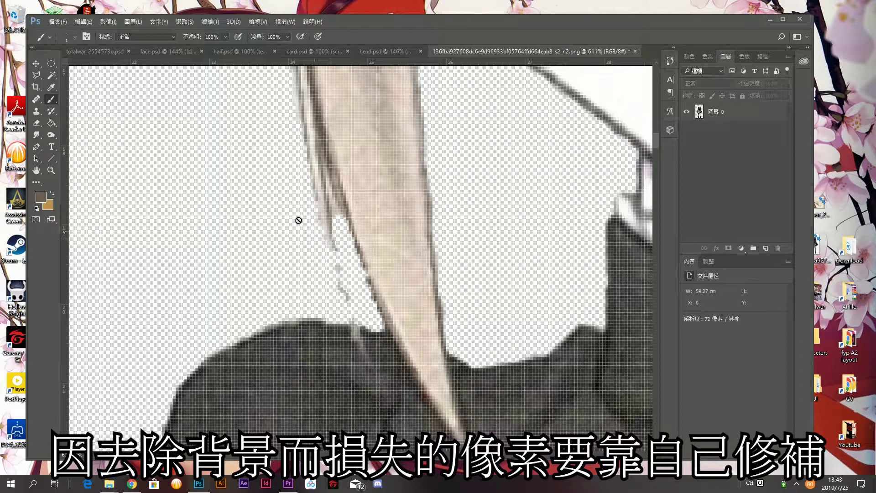
# Step: Outline the broken thin hair wisp above the shoulder with the Polygonal Lasso and fill it using Content-Aware at 100% opacity
pyautogui.press('l')
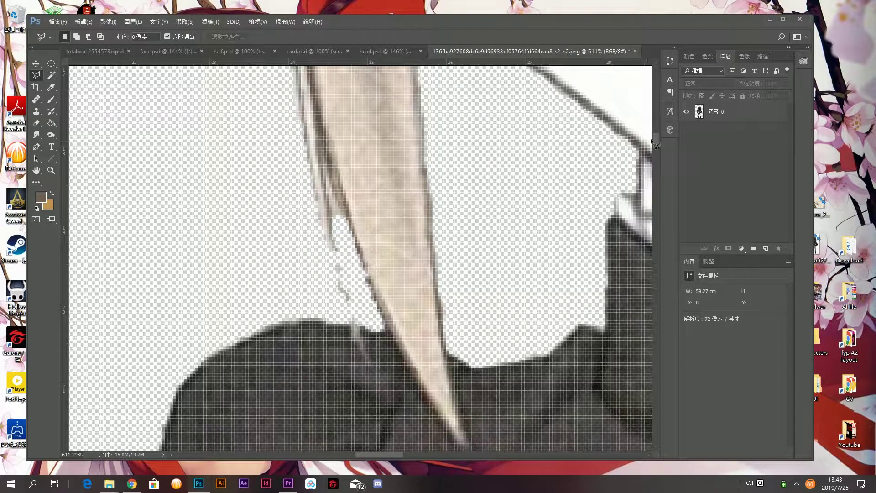
pyautogui.click(720, 117)
pyautogui.click(319, 224)
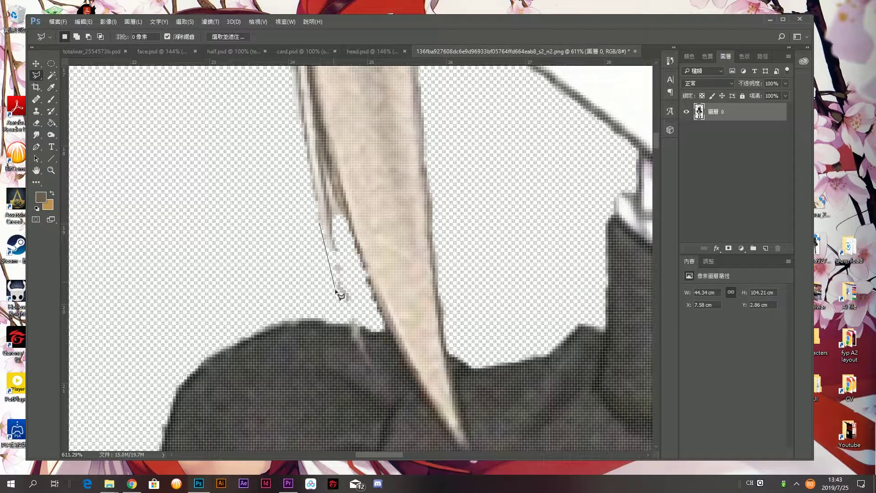
pyautogui.click(353, 324)
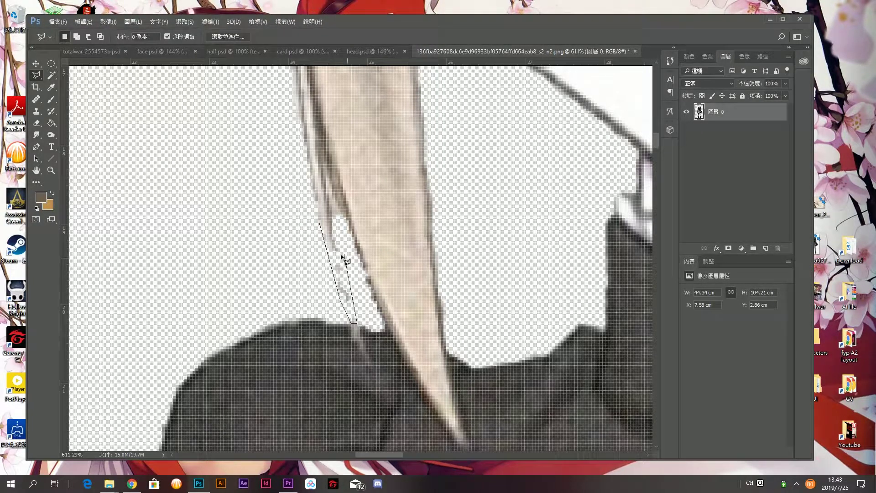
pyautogui.click(333, 225)
pyautogui.rightClick(326, 234)
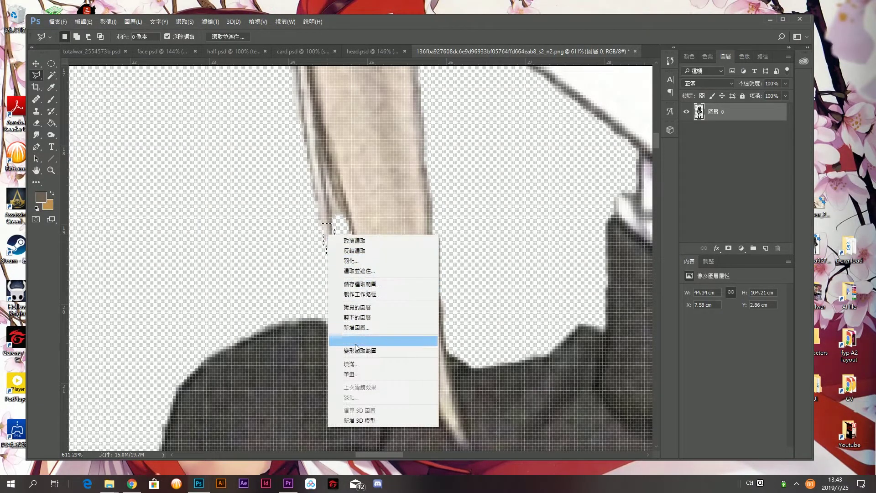
pyautogui.click(374, 364)
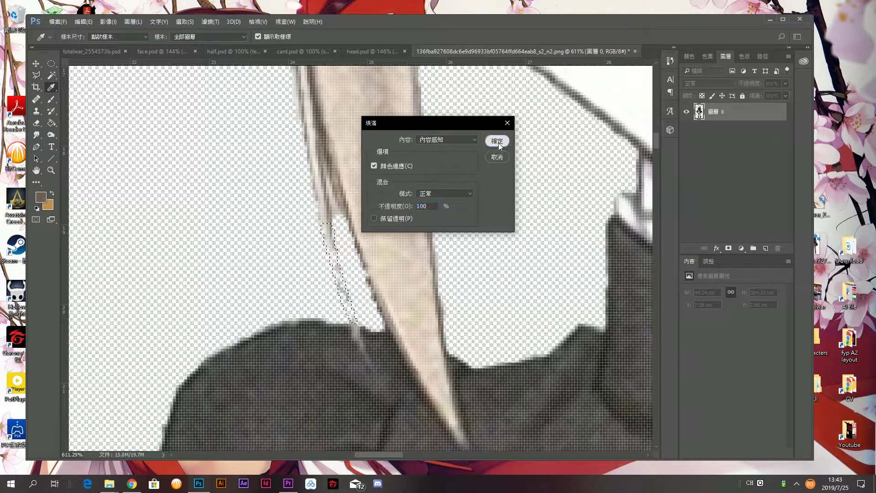
pyautogui.click(498, 142)
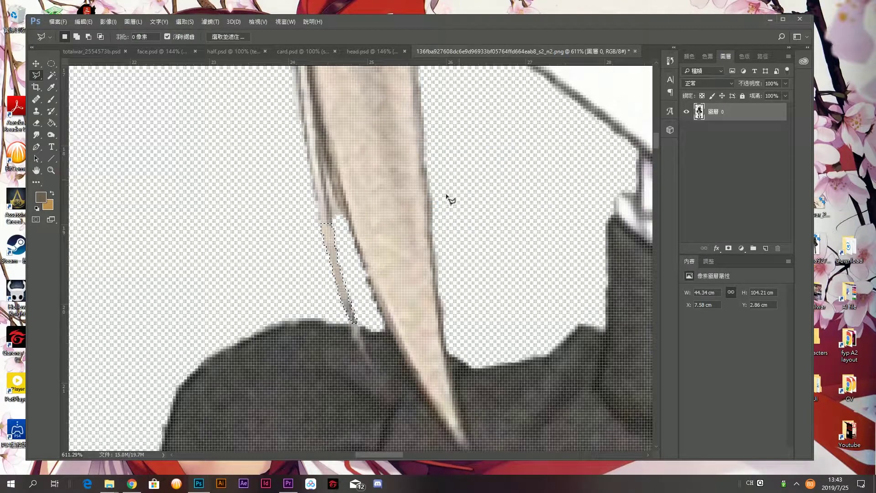
# Step: Retouch the filled hair wisp with the Brush in colours sampled from it, and blend it with a 3 px Smudge tool
pyautogui.click(51, 99)
pyautogui.keyDown('alt'); pyautogui.click(335, 255); pyautogui.keyUp('alt')
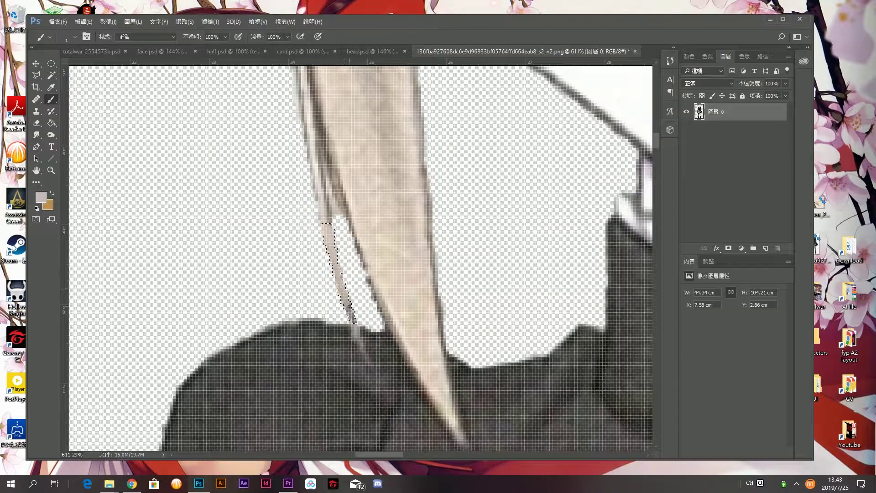
pyautogui.keyDown('alt'); pyautogui.click(342, 293); pyautogui.keyUp('alt')
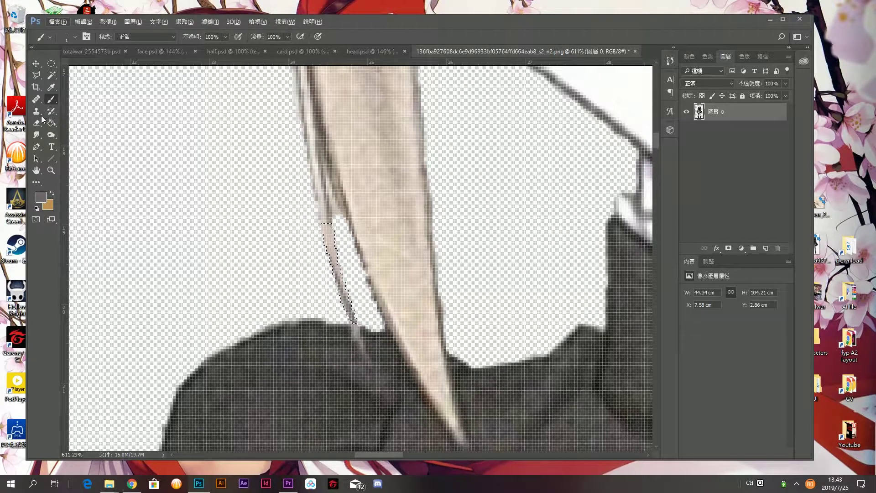
pyautogui.click(38, 133)
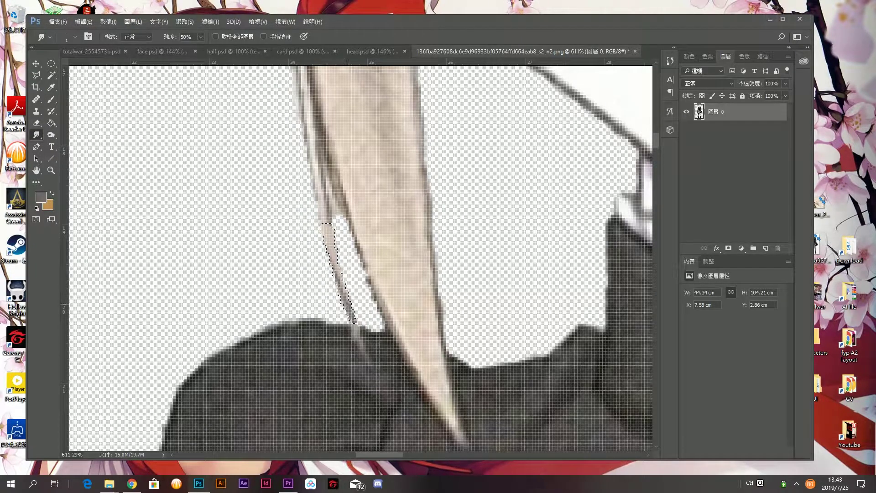
pyautogui.rightClick(337, 266)
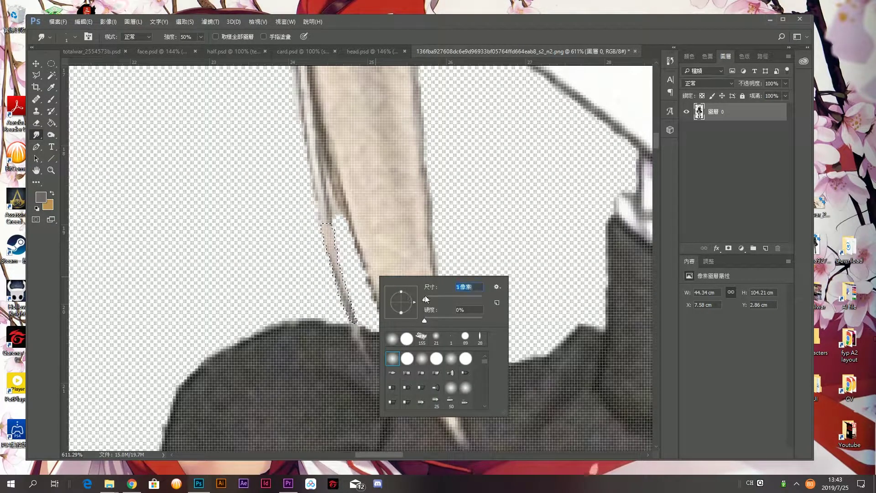
pyautogui.press('Return')
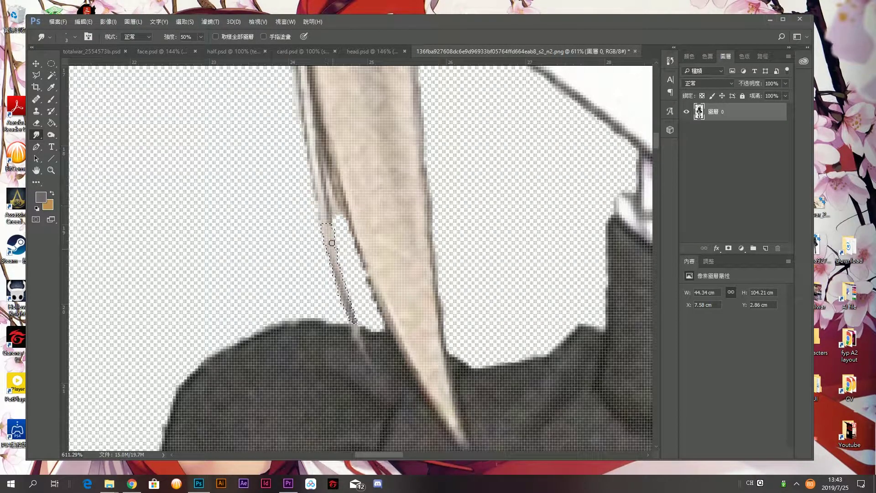
# Step: Check the whole character cutout from head to boots and save the background-free image
pyautogui.scroll(-2, 344, 224)
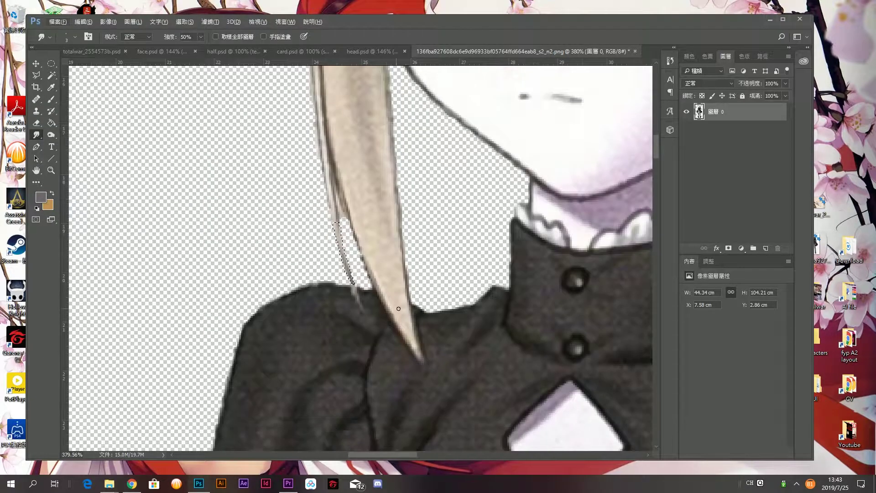
pyautogui.scroll(-5, 392, 304)
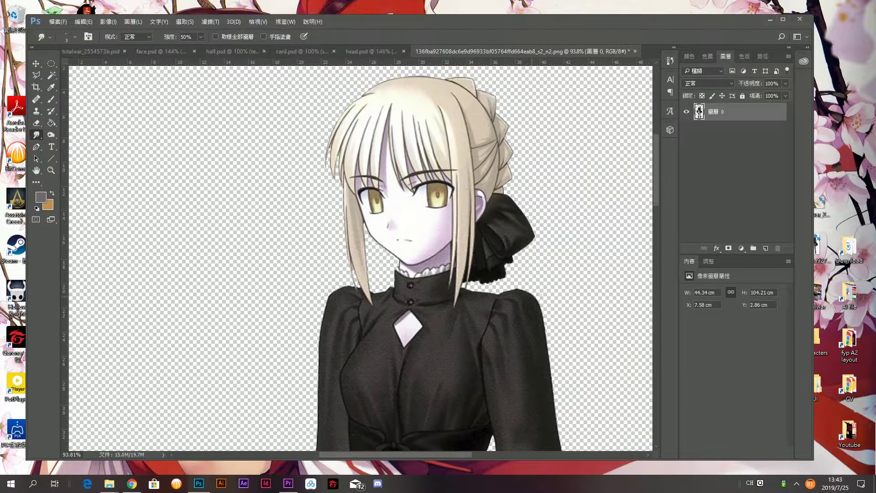
pyautogui.scroll(-3, 439, 158)
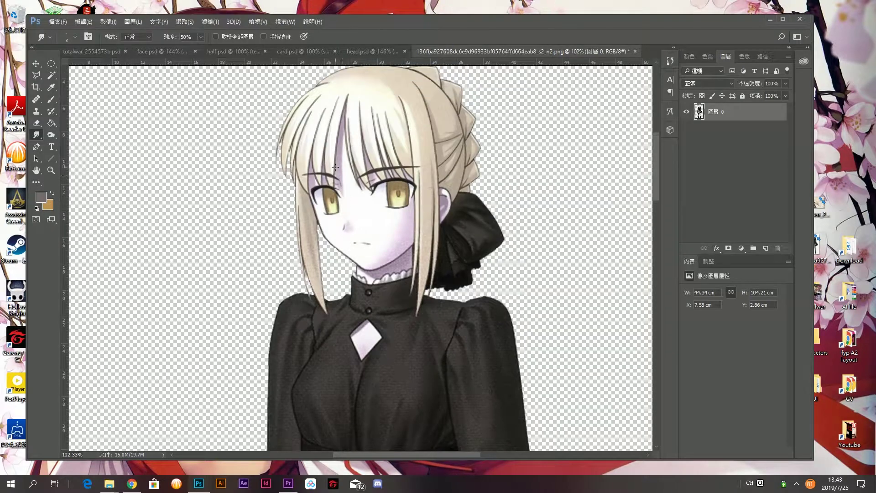
pyautogui.scroll(-2, 293, 194)
pyautogui.scroll(-6, 292, 194)
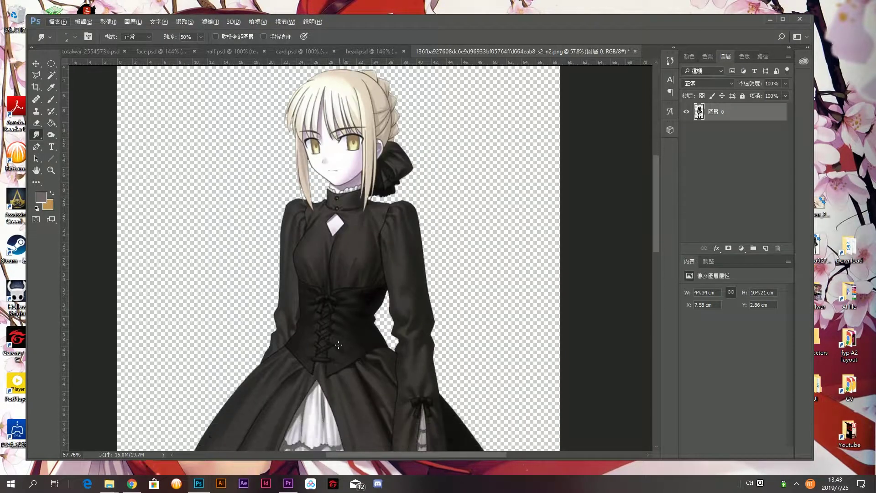
pyautogui.scroll(-3, 328, 331)
pyautogui.scroll(-2, 338, 329)
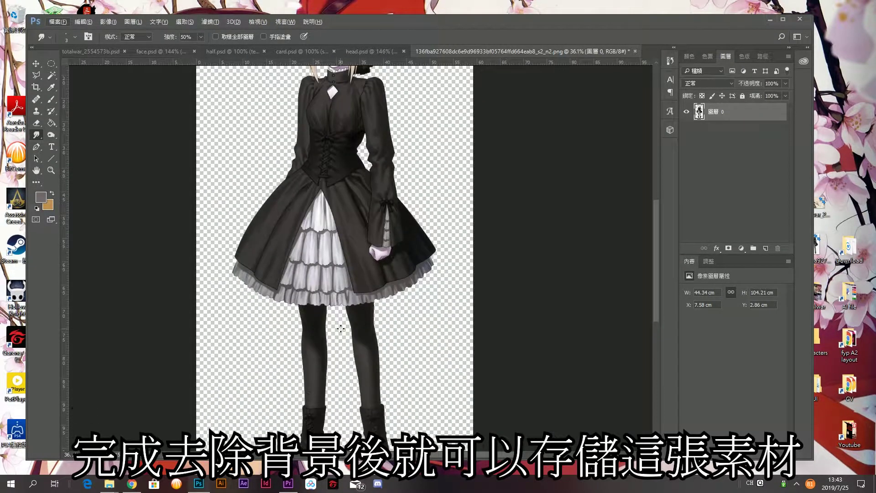
pyautogui.scroll(-5, 352, 327)
pyautogui.scroll(6, 352, 327)
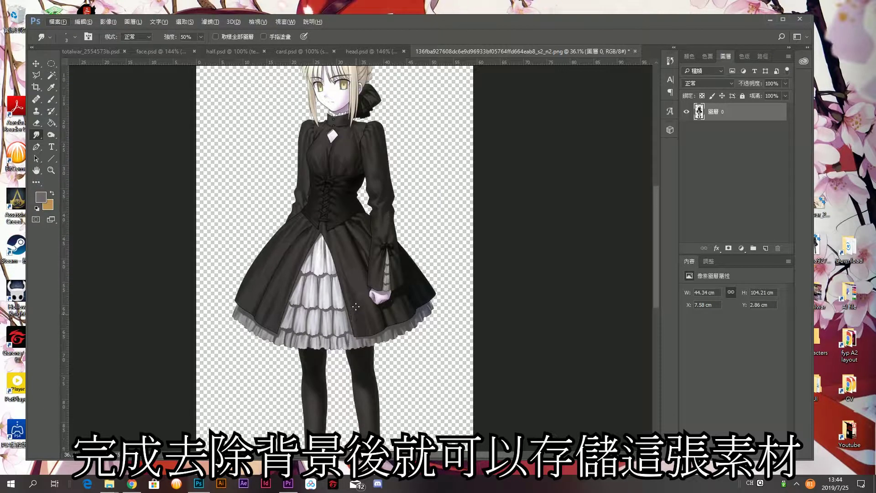
pyautogui.hotkey('ctrl', 's')
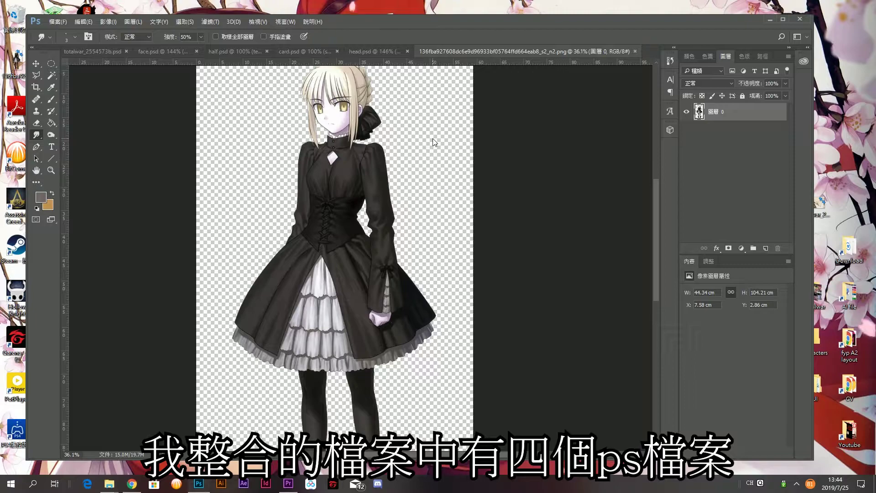
# Step: Switch to File Explorer and show the template folder inside totalwar_tools
pyautogui.moveTo(109, 484)
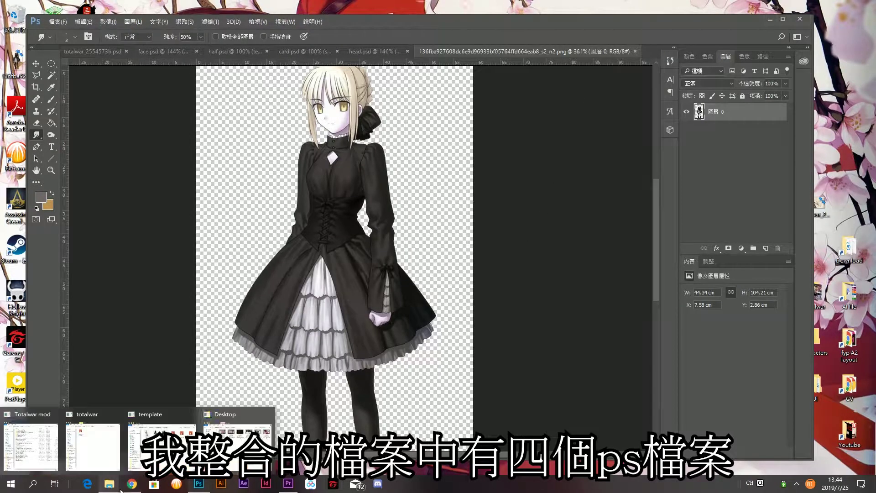
pyautogui.click(246, 434)
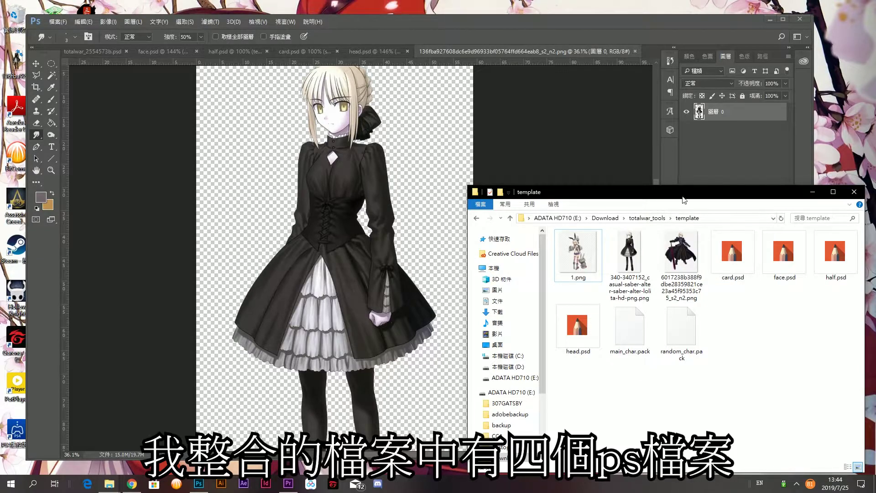
pyautogui.moveTo(684, 197); pyautogui.dragTo(496, 170)
pyautogui.click(460, 190)
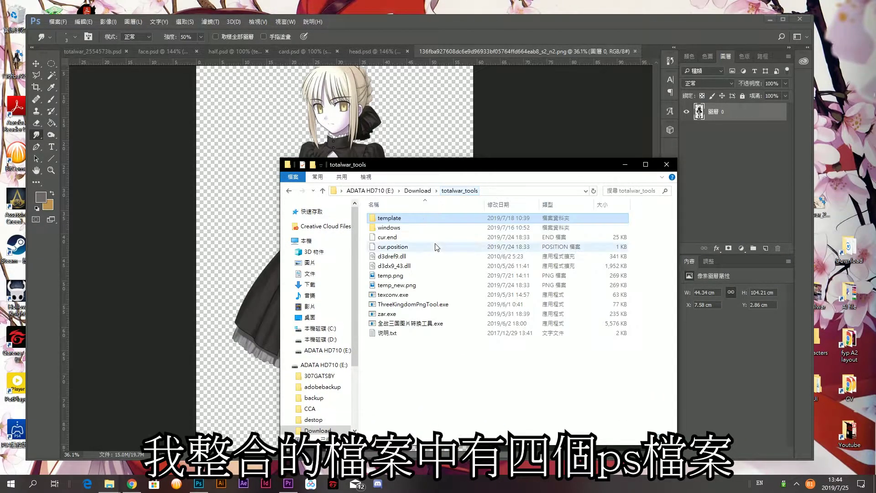
pyautogui.doubleClick(382, 219)
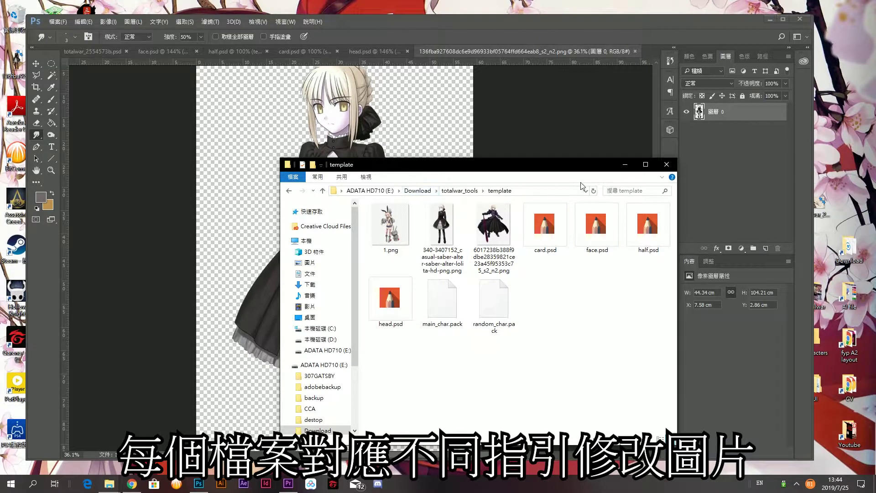
# Step: Bring up face.psd from the template folder in Photoshop
pyautogui.click(593, 234)
pyautogui.moveTo(584, 227); pyautogui.dragTo(611, 241)
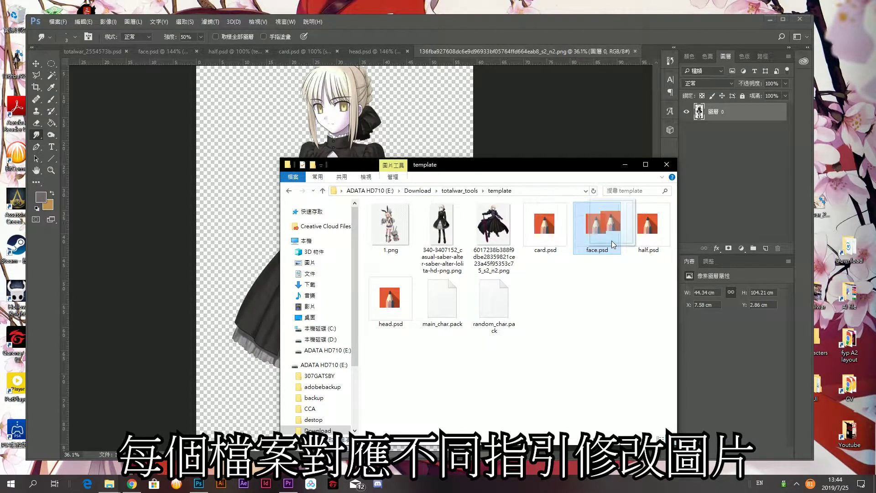
pyautogui.moveTo(563, 228); pyautogui.dragTo(342, 233)
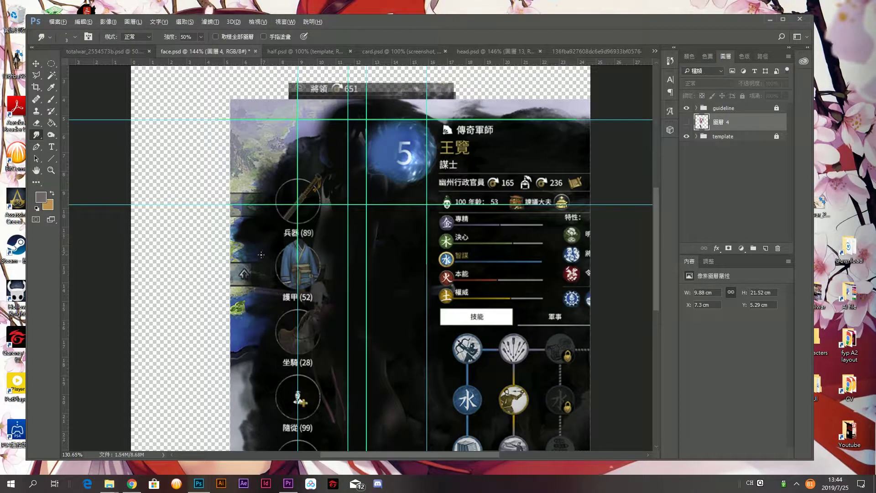
# Step: Turn off the ruler guides, and inspect the guideline group on its own by hiding the template group and showing it again
pyautogui.scroll(-2, 261, 254)
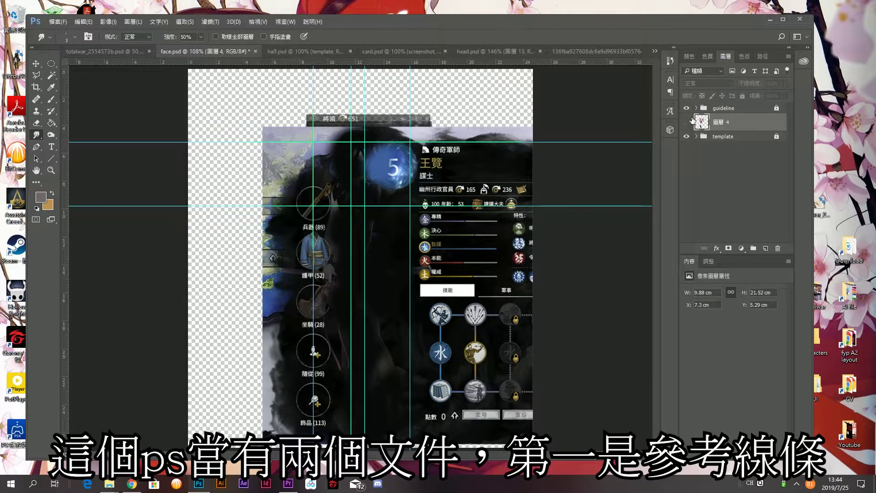
pyautogui.click(717, 109)
pyautogui.click(687, 137)
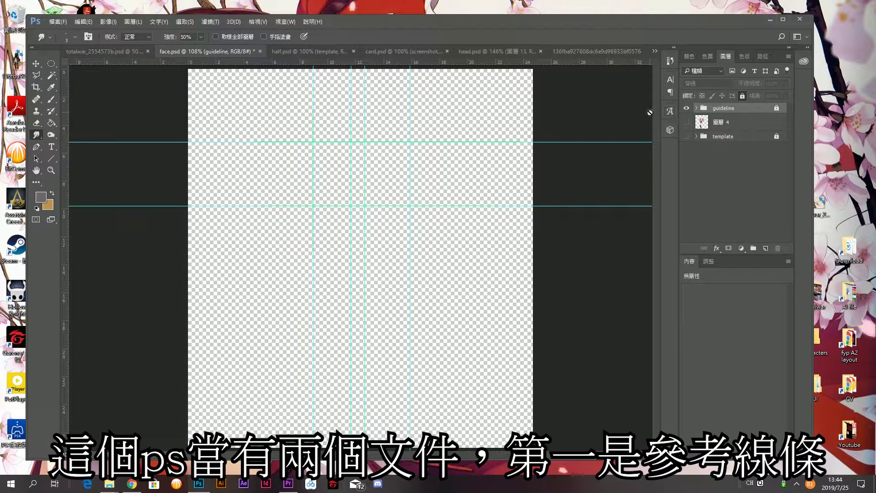
pyautogui.hotkey('ctrl', ';')
pyautogui.click(687, 109)
pyautogui.click(687, 110)
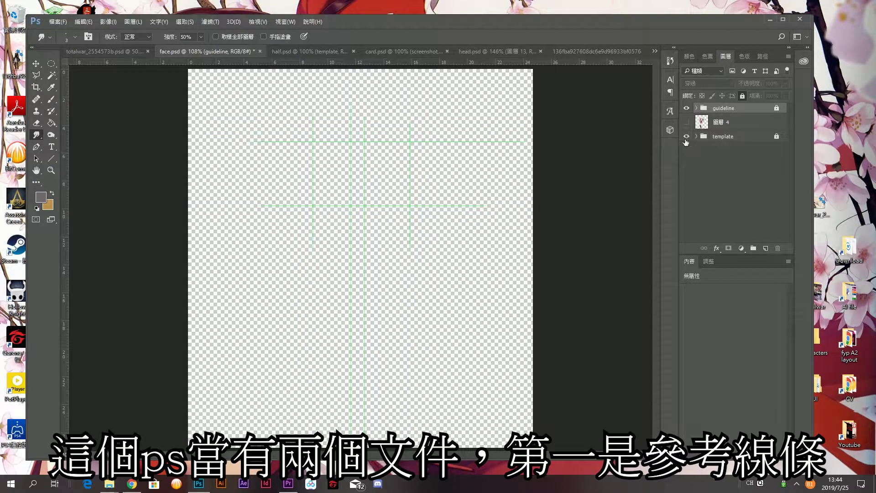
pyautogui.click(687, 136)
pyautogui.scroll(3, 267, 174)
pyautogui.scroll(3, 267, 173)
# Step: Place the saved character PNG from the desktop into face.psd above the guideline group
pyautogui.moveTo(386, 23); pyautogui.dragTo(428, 25)
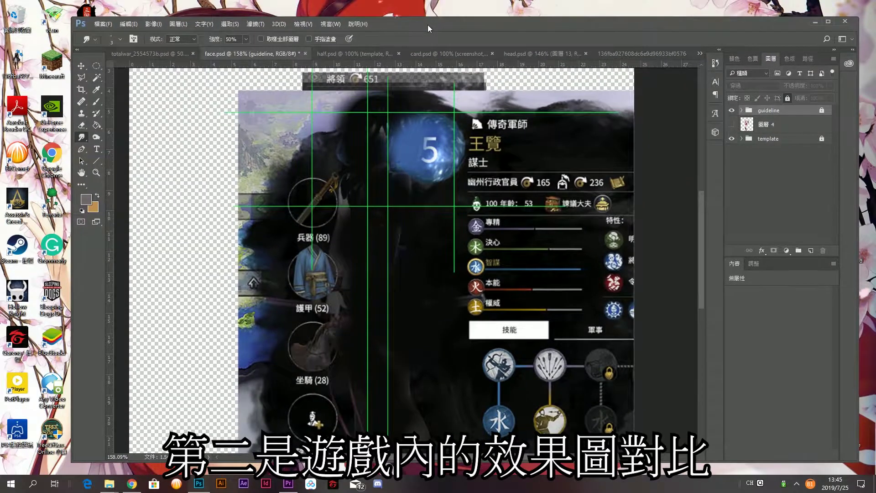
pyautogui.moveTo(18, 62); pyautogui.dragTo(407, 212)
pyautogui.scroll(-3, 383, 188)
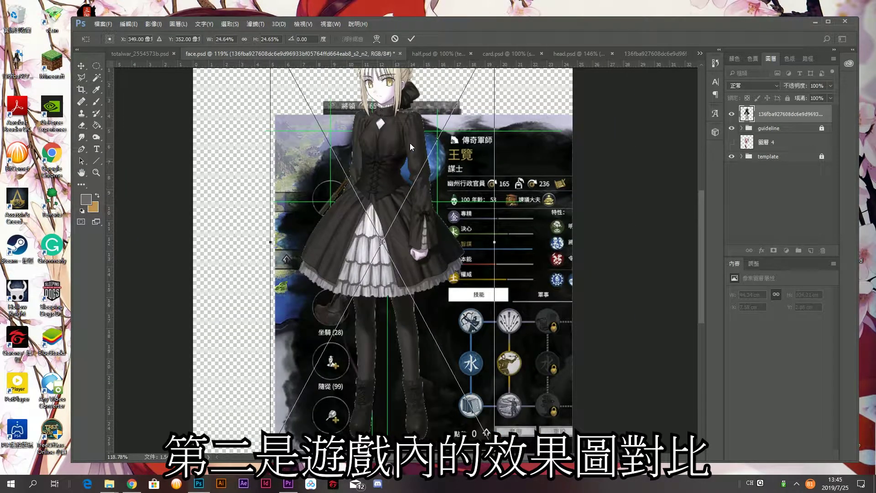
# Step: Scale the placed character down to about 16.6% and move it over the game panel, with its head beside the level number
pyautogui.moveTo(383, 188); pyautogui.dragTo(343, 244)
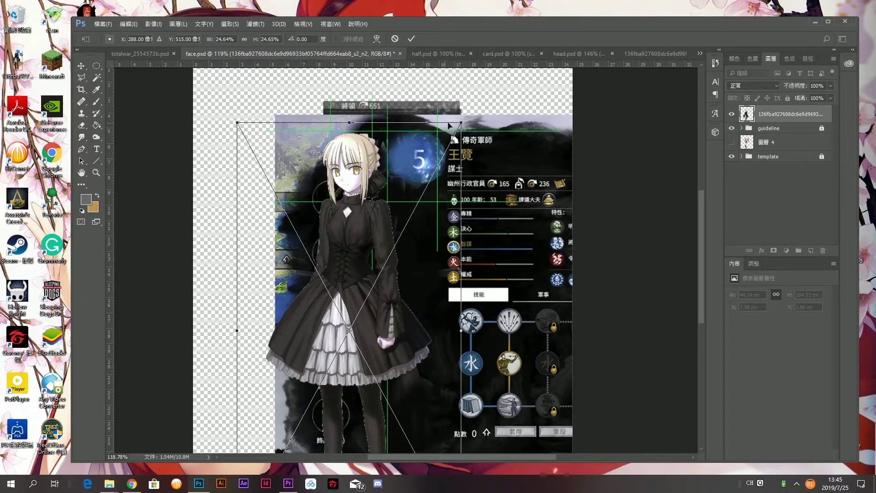
pyautogui.moveTo(450, 118); pyautogui.dragTo(370, 252)
pyautogui.moveTo(313, 325); pyautogui.dragTo(381, 211)
pyautogui.scroll(5, 381, 211)
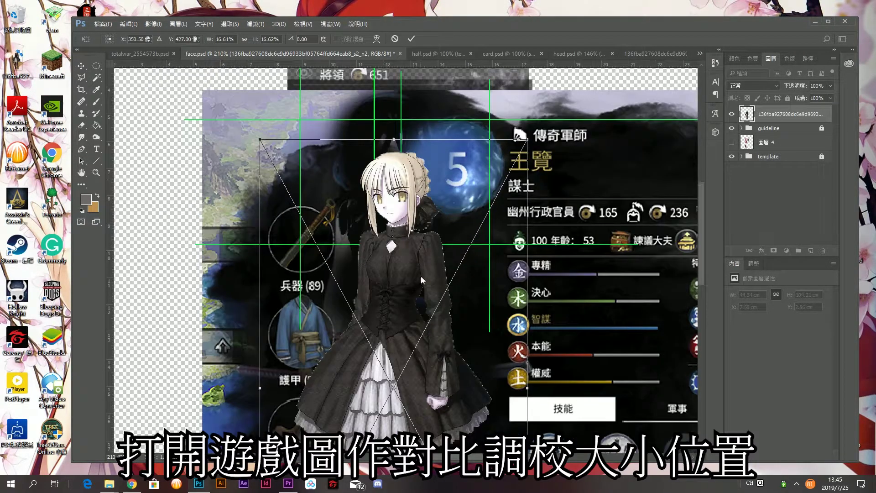
pyautogui.moveTo(419, 271)
pyautogui.mouseDown()
pyautogui.moveTo(394, 263)
pyautogui.moveTo(411, 266)
pyautogui.mouseUp()
pyautogui.scroll(-2, 411, 265)
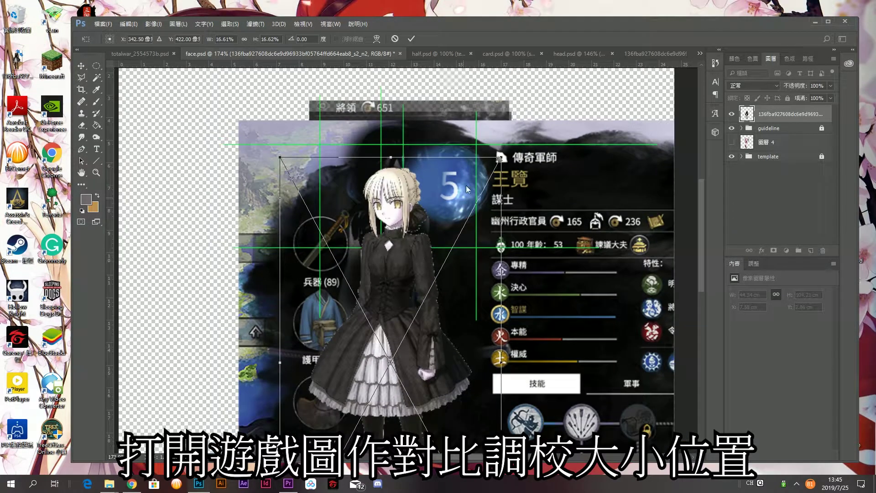
# Step: Enlarge the character to about 19.5%, position its eyes near the vertical green guidelines, and apply the transform
pyautogui.moveTo(500, 158); pyautogui.dragTo(520, 124)
pyautogui.scroll(-2, 483, 315)
pyautogui.scroll(-2, 483, 315)
pyautogui.moveTo(438, 271); pyautogui.dragTo(441, 288)
pyautogui.scroll(-2, 441, 288)
pyautogui.moveTo(428, 250); pyautogui.dragTo(425, 273)
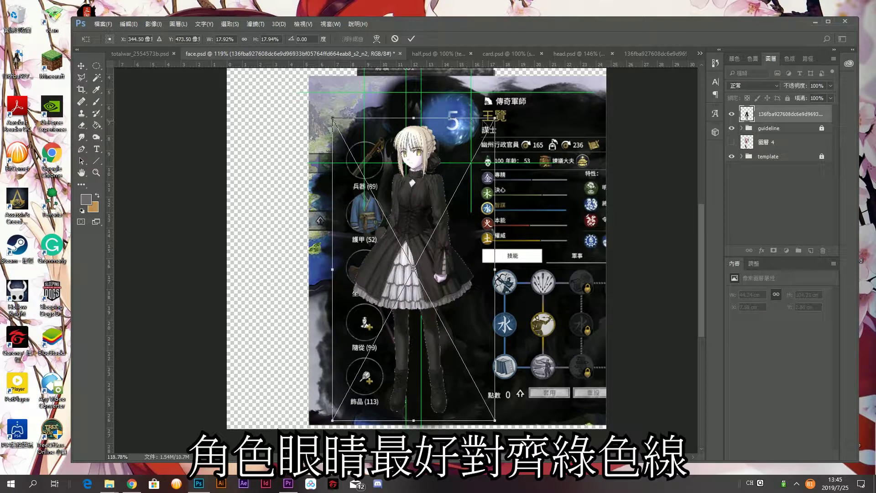
pyautogui.moveTo(495, 118); pyautogui.dragTo(511, 88)
pyautogui.click(80, 137)
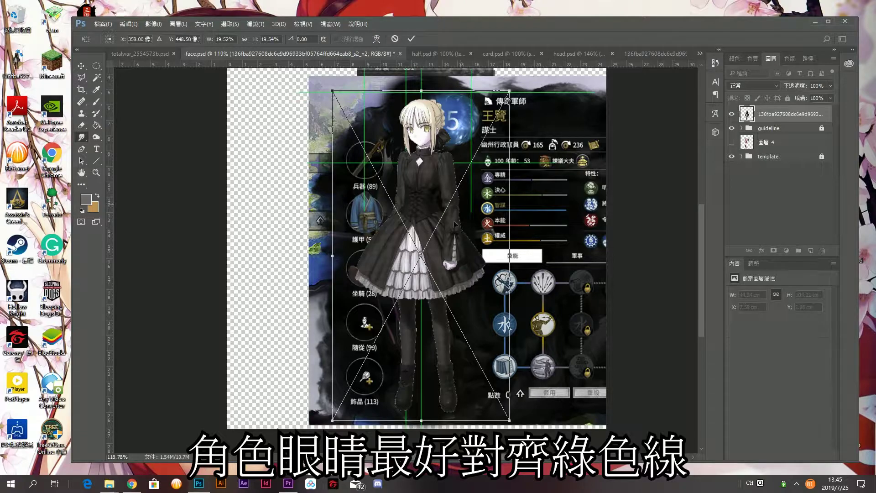
pyautogui.click(440, 246)
pyautogui.press('Return')
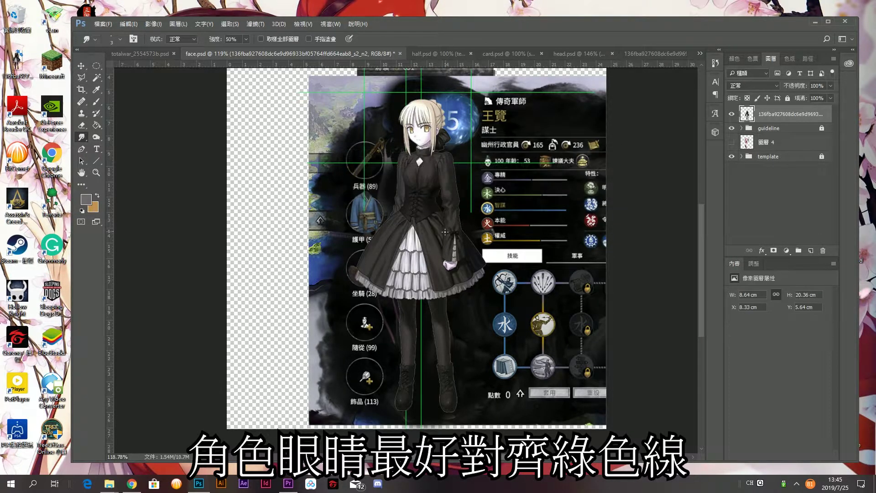
# Step: Move the character about 0.32 cm to the left and reorder its layer to sit directly above the template group
pyautogui.click(82, 66)
pyautogui.moveTo(439, 241); pyautogui.dragTo(434, 242)
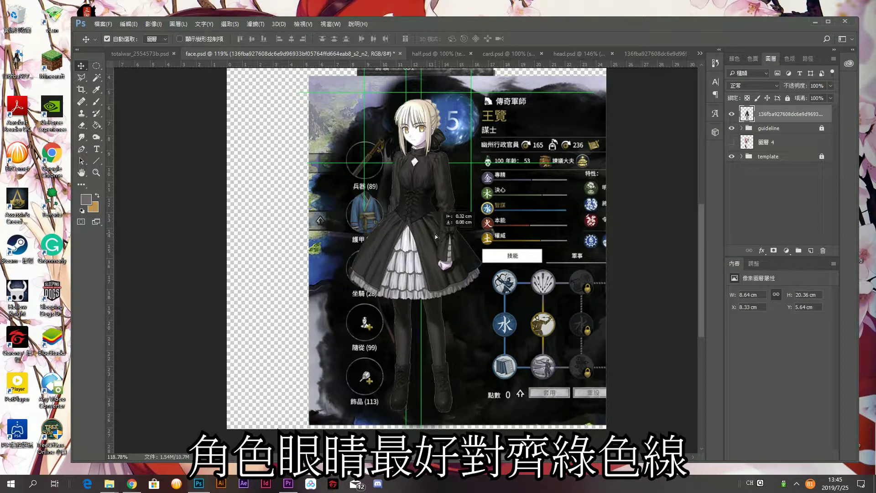
pyautogui.moveTo(771, 114); pyautogui.dragTo(748, 135)
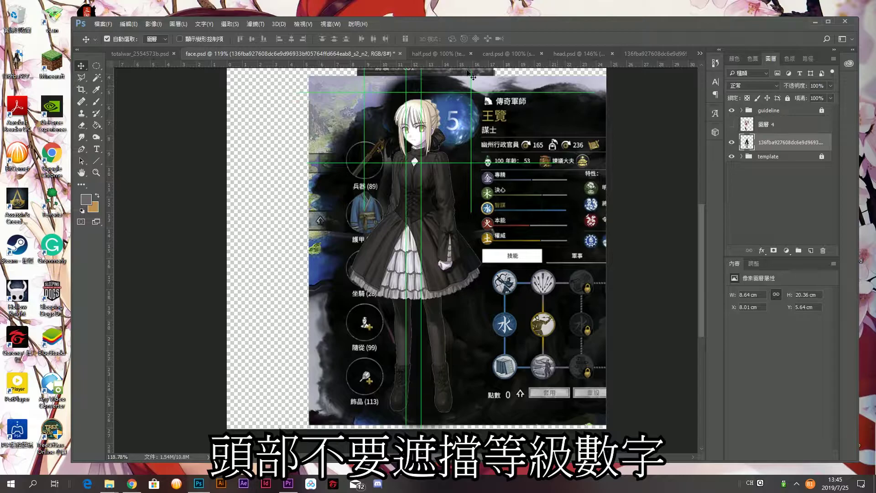
# Step: Nudge the character left to an X position of about 7.94 cm, lining up its face with the vertical green guidelines
pyautogui.scroll(4, 445, 155)
pyautogui.scroll(3, 438, 164)
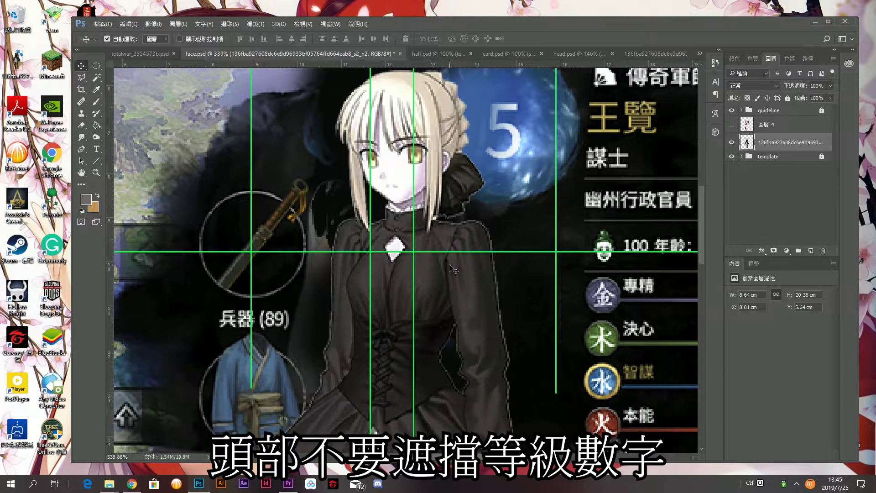
pyautogui.press('Left')
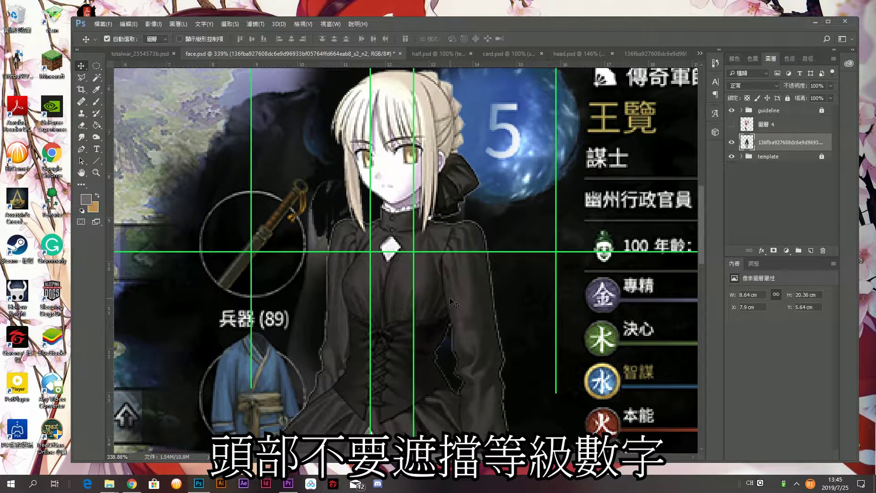
pyautogui.press('Left')
# Step: Examine the character's fit from head to feet against the guidelines, the level number and the game panel
pyautogui.scroll(-2, 453, 303)
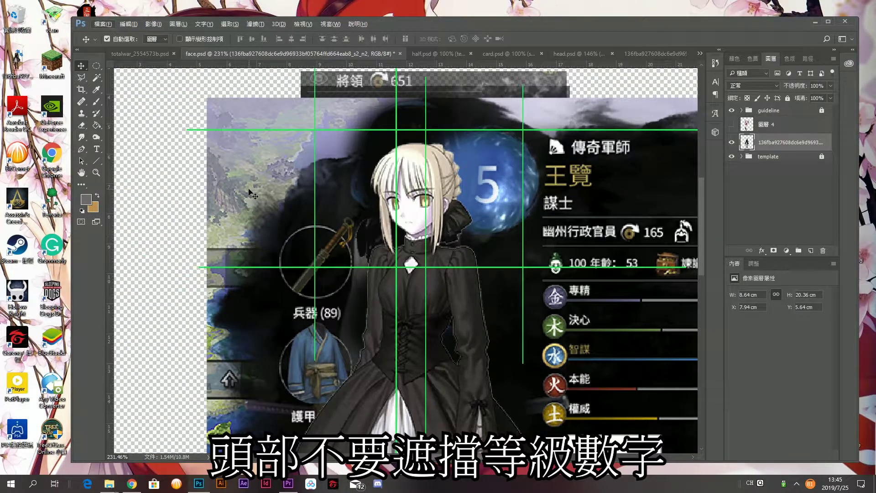
pyautogui.scroll(-1, 466, 195)
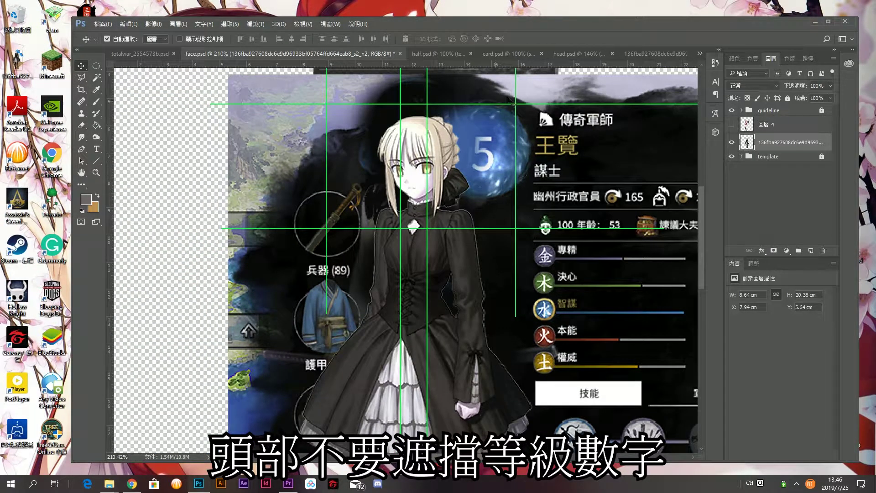
pyautogui.scroll(-1, 419, 291)
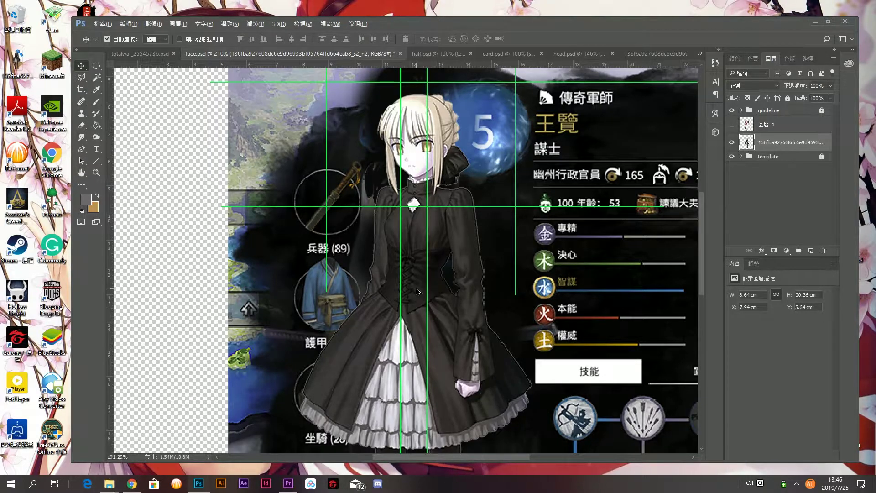
pyautogui.scroll(-4, 418, 291)
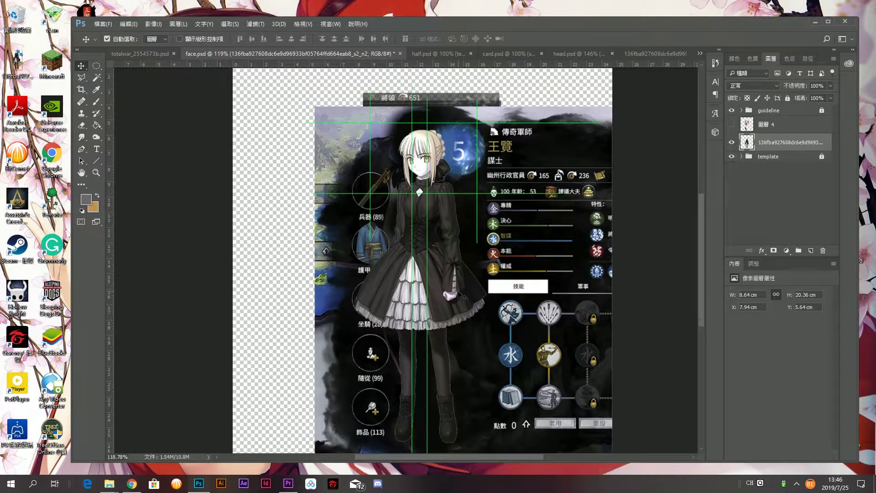
pyautogui.scroll(2, 462, 297)
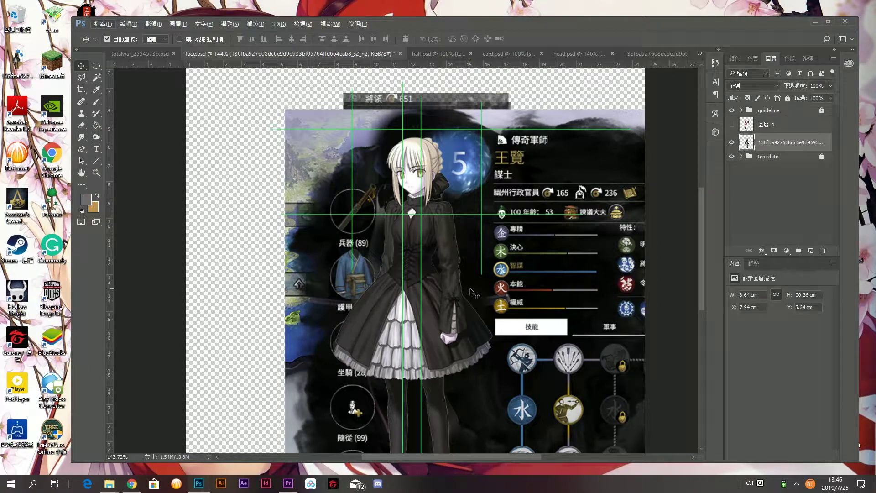
pyautogui.scroll(2, 462, 162)
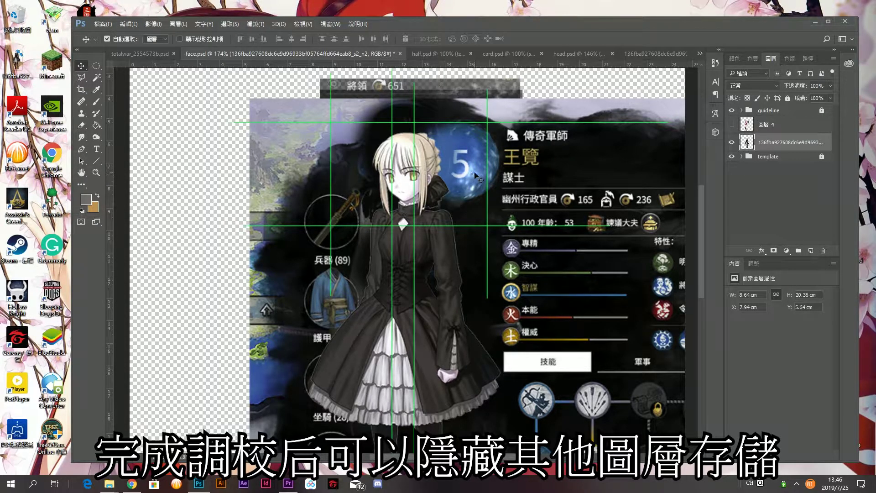
pyautogui.scroll(2, 400, 208)
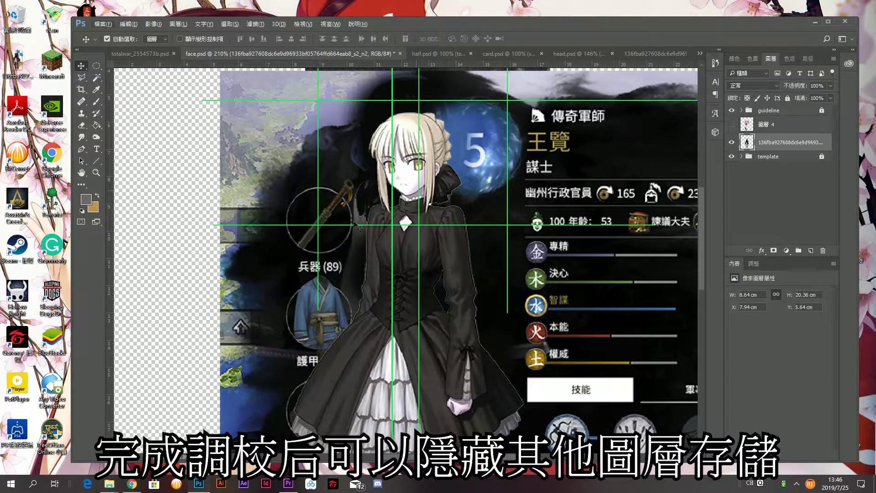
pyautogui.scroll(-4, 413, 207)
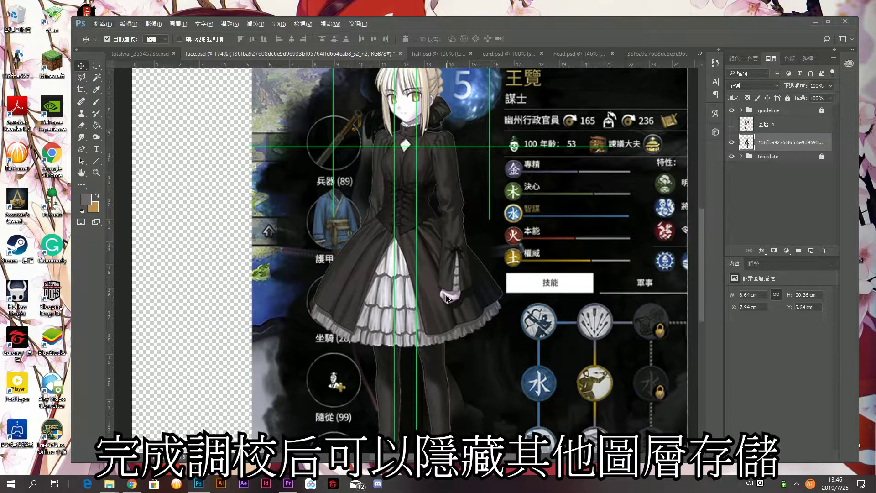
pyautogui.scroll(-1, 463, 324)
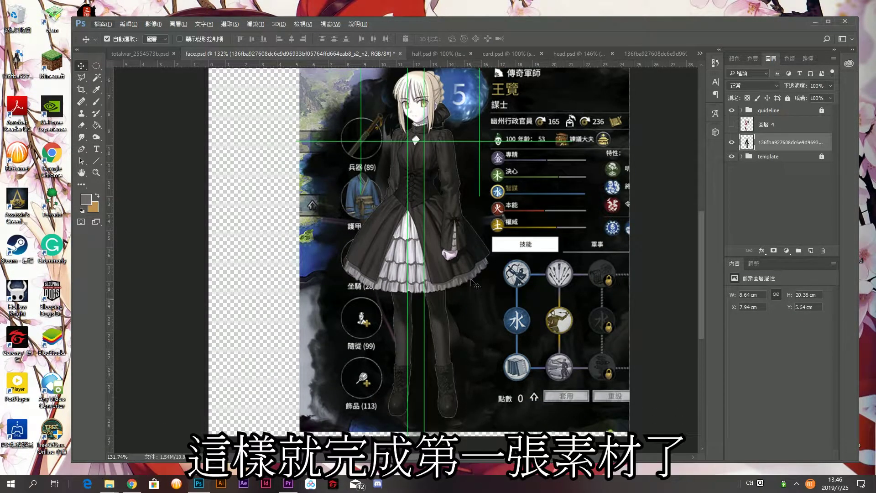
pyautogui.scroll(2, 476, 232)
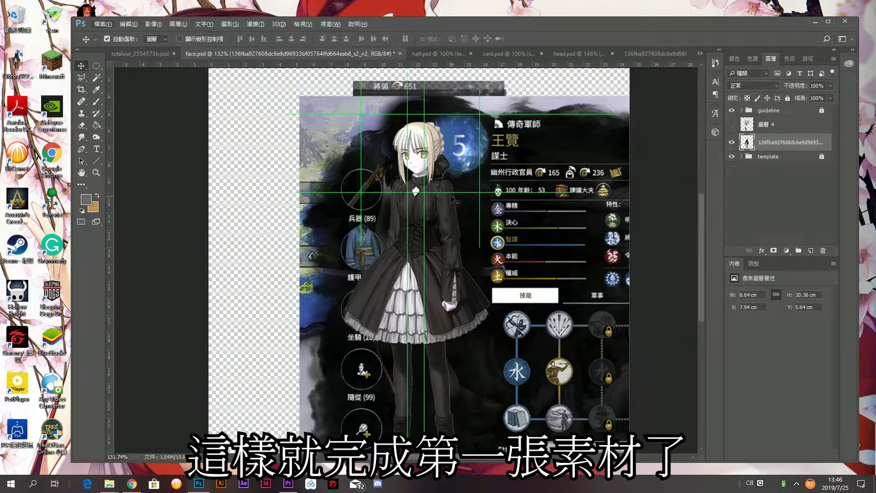
# Step: Hide the template and guideline groups, and quick-export the character artwork as face.png into the template folder
pyautogui.click(731, 156)
pyautogui.click(732, 110)
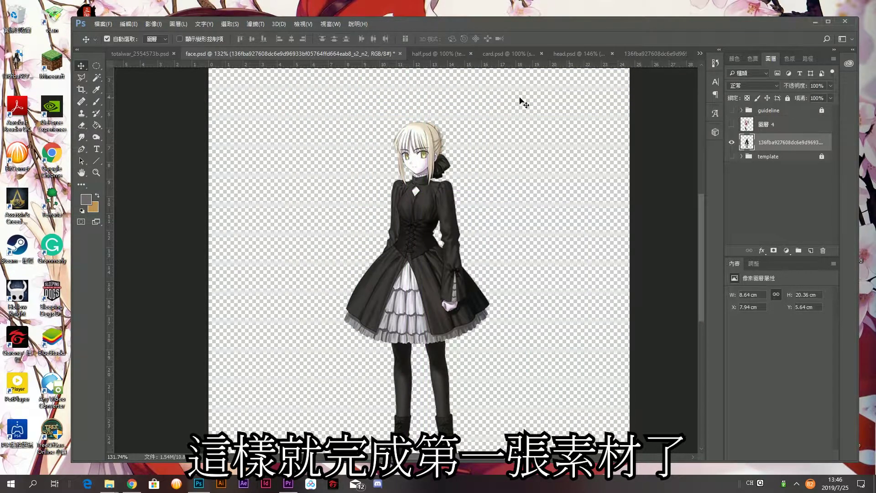
pyautogui.click(102, 23)
pyautogui.moveTo(110, 156)
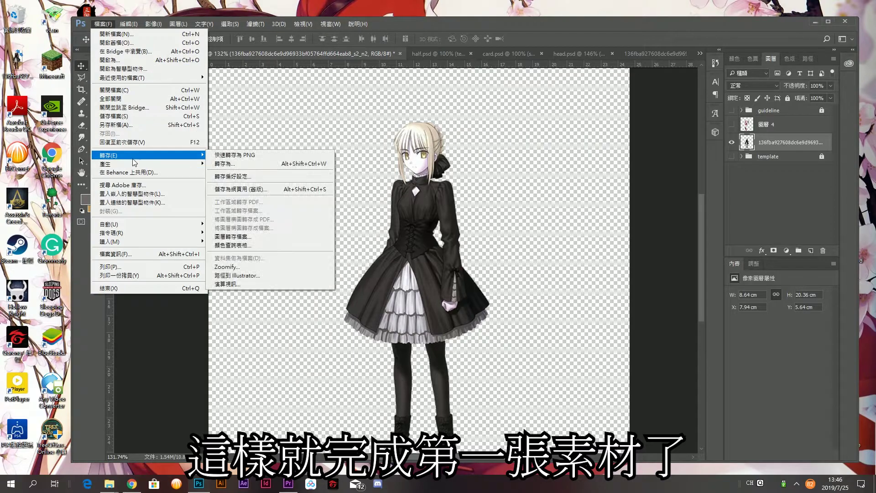
pyautogui.click(224, 154)
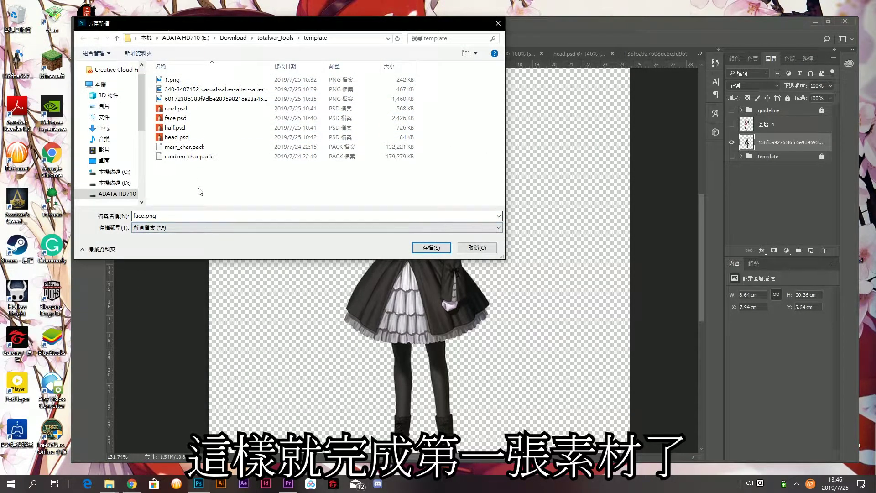
pyautogui.click(431, 248)
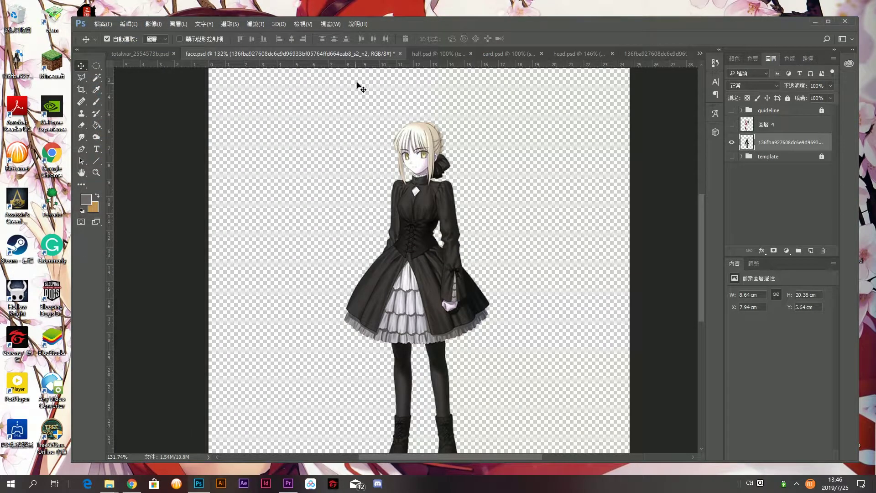
# Step: Switch to half.psd and place the saved character PNG from the desktop above the template group
pyautogui.click(444, 55)
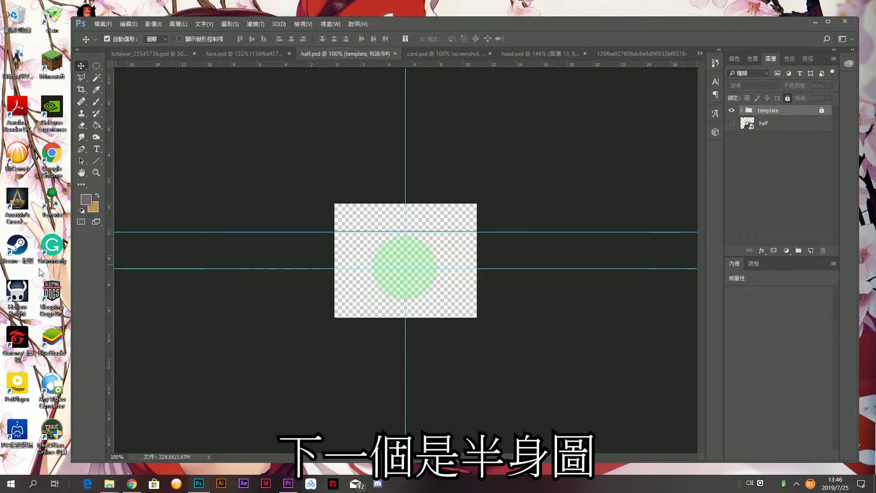
pyautogui.click(18, 57)
pyautogui.moveTo(18, 57); pyautogui.dragTo(438, 320)
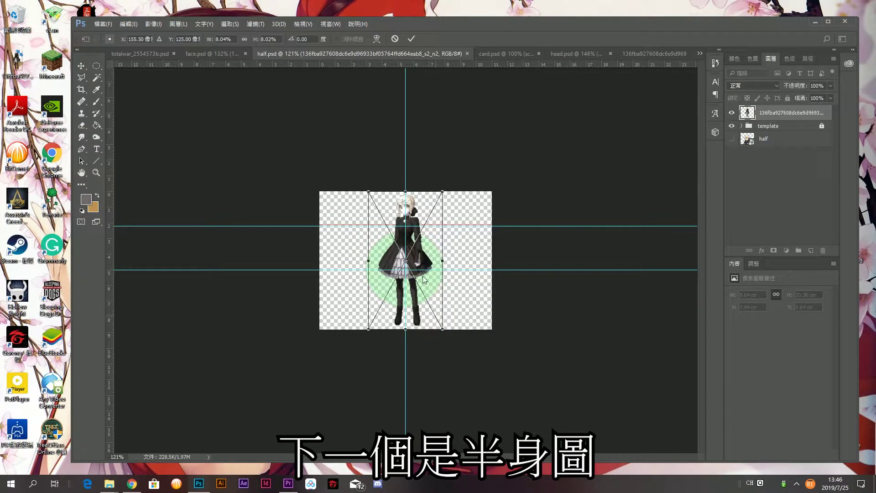
# Step: Scale the placed character to about 9.6 by 22.58 cm with its head over the green circle, and apply the transform
pyautogui.moveTo(401, 285); pyautogui.dragTo(308, 385)
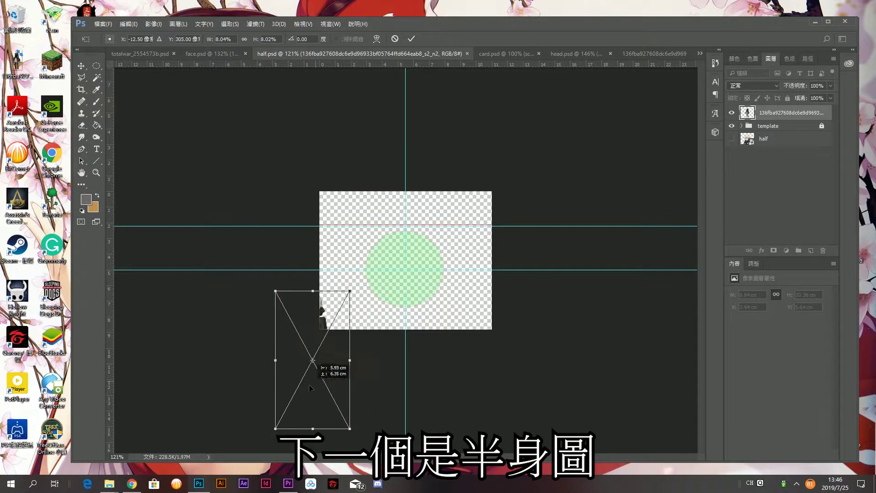
pyautogui.moveTo(350, 291); pyautogui.dragTo(634, 110)
pyautogui.moveTo(369, 198); pyautogui.dragTo(389, 367)
pyautogui.hotkey('ctrl', '+')
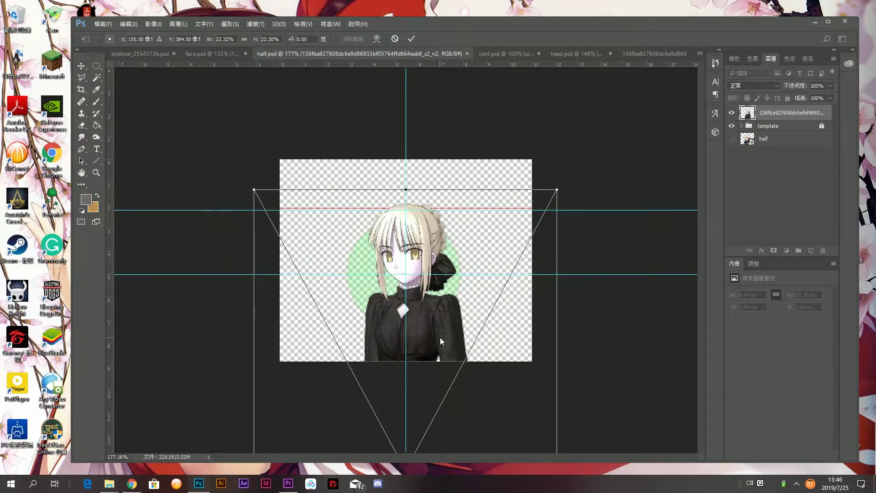
pyautogui.moveTo(563, 187); pyautogui.dragTo(549, 205)
pyautogui.press('Return')
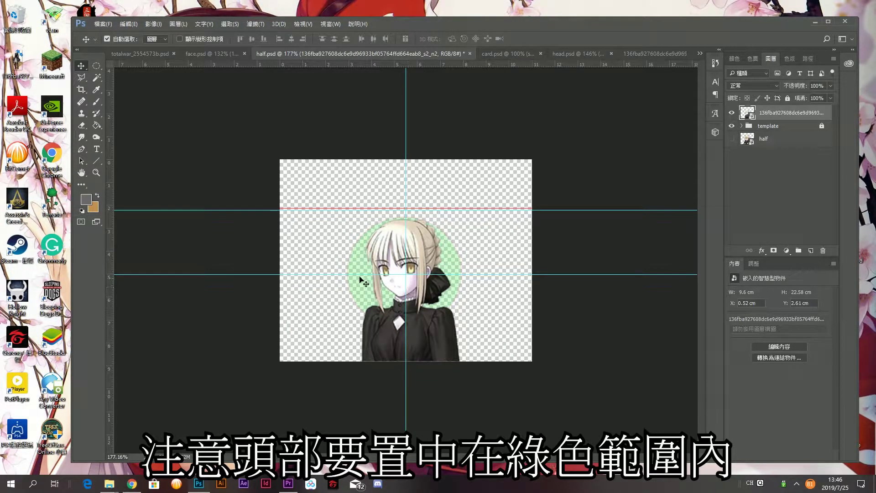
# Step: Nudge the character to X 0.49 cm and Y 2.43 cm, centring its head in the green circle below the red line
pyautogui.press('Left')
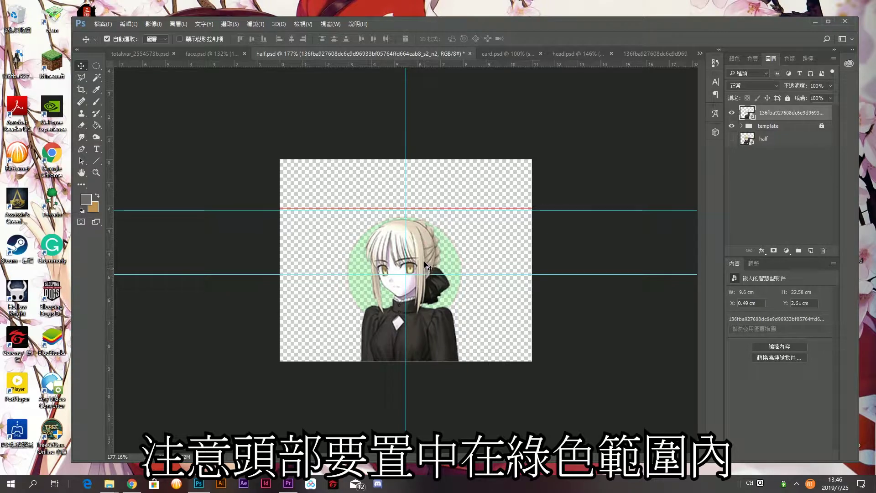
pyautogui.press('Up')
pyautogui.press('Up')
pyautogui.press('Up')
pyautogui.press('Up')
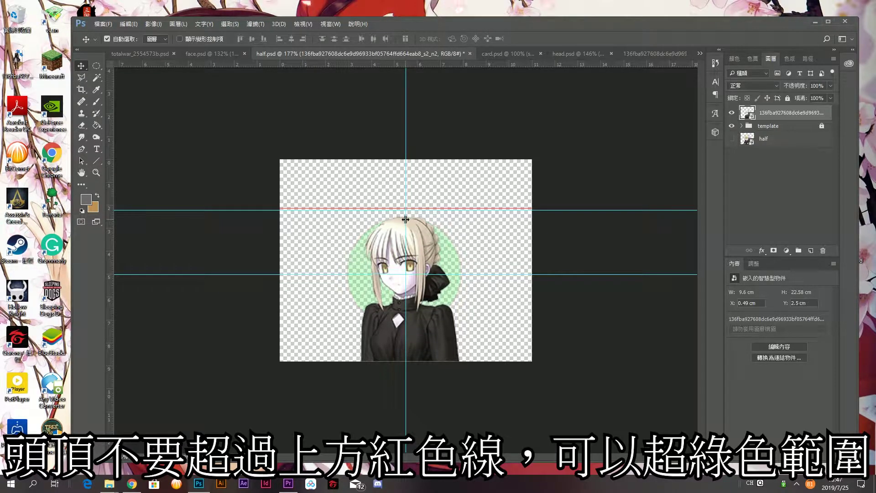
pyautogui.press('Up')
pyautogui.press('Up')
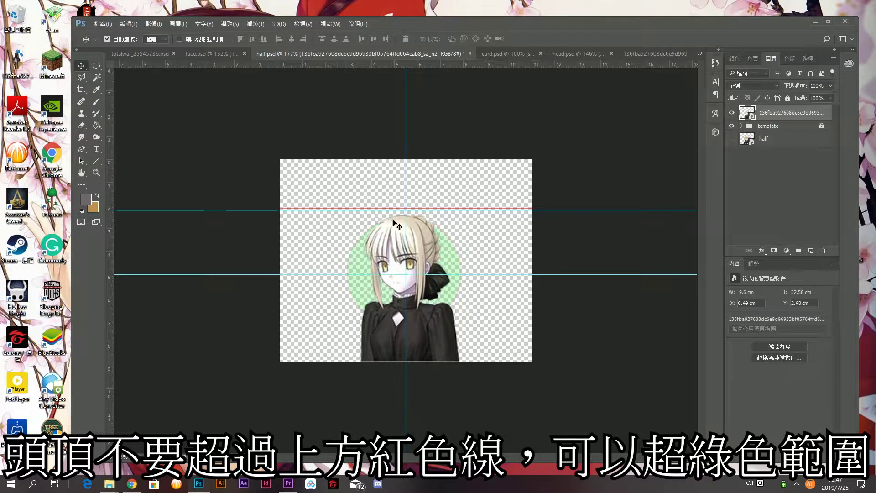
# Step: Expand the template group, hide its green circle layer 圖層 4 and show the game comparison layer 圖層 2
pyautogui.click(732, 139)
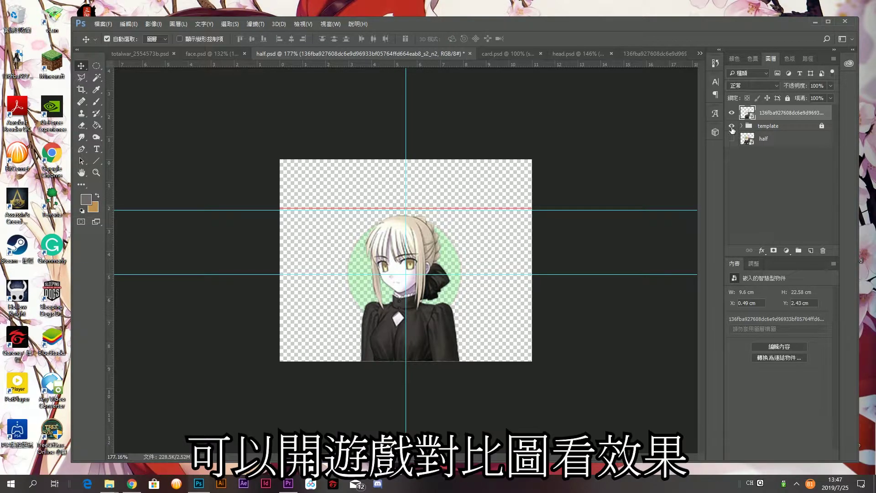
pyautogui.click(732, 126)
pyautogui.click(732, 126)
pyautogui.click(741, 126)
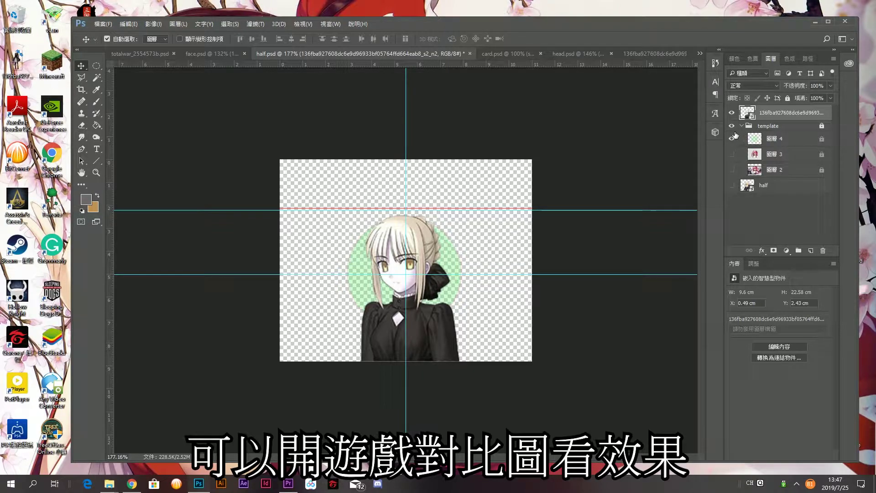
pyautogui.click(732, 139)
pyautogui.click(732, 170)
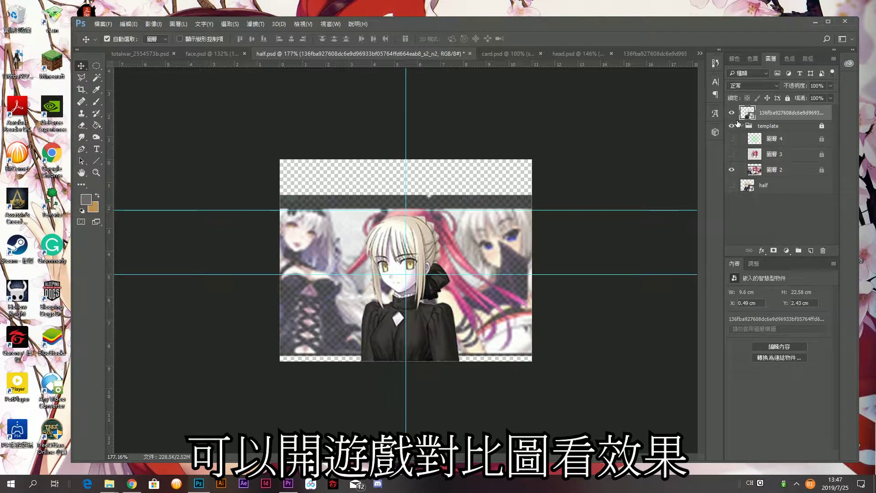
# Step: Check the comparison layer without the character, then hide 圖層 2, show the green circle layer 圖層 4 and show the character again
pyautogui.click(732, 112)
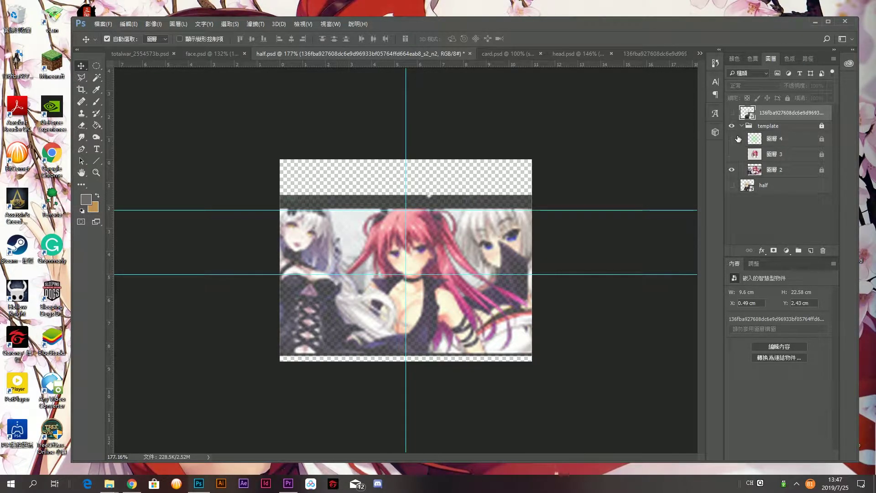
pyautogui.click(737, 155)
pyautogui.click(736, 156)
pyautogui.click(735, 162)
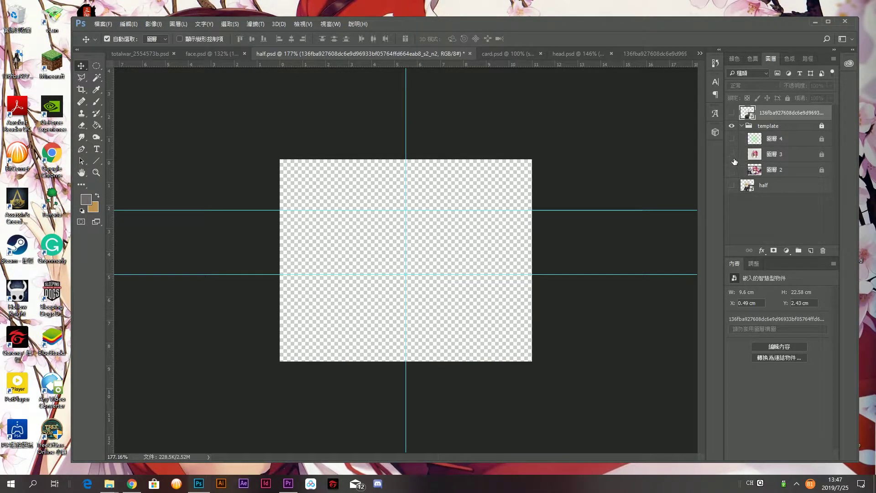
pyautogui.click(732, 139)
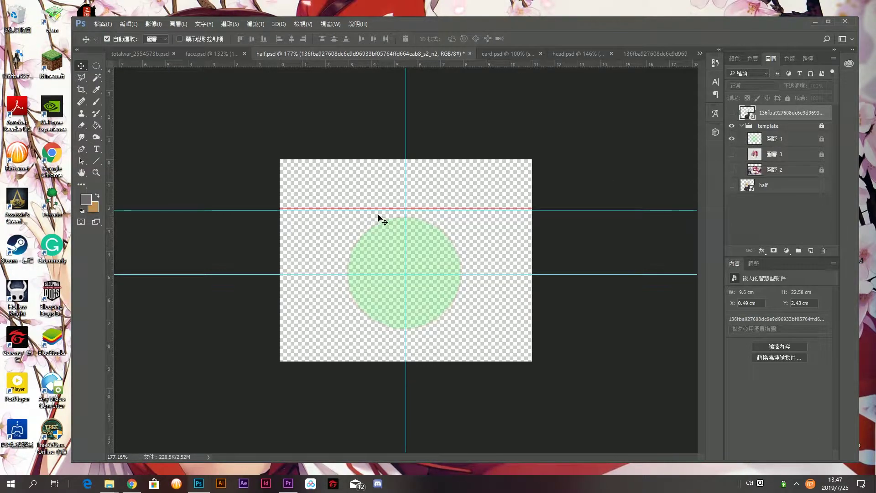
pyautogui.click(732, 112)
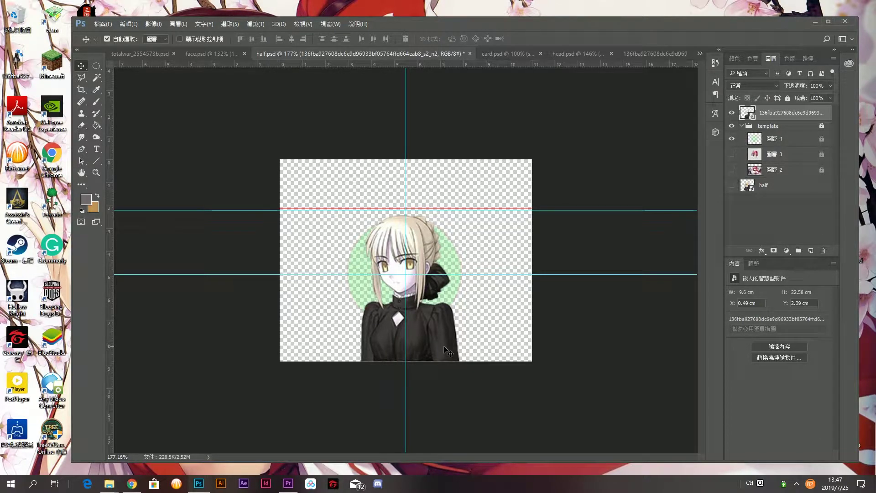
# Step: Nudge the character up to Y 2.22 cm so the top of its head meets the red line
pyautogui.press('Up')
pyautogui.press('Up')
pyautogui.press('Up')
pyautogui.press('Up')
pyautogui.press('Up')
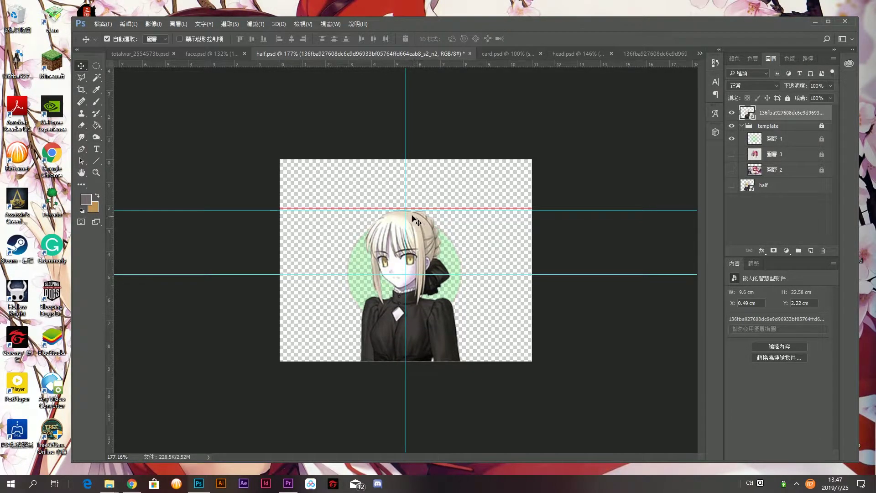
# Step: Hide the template group and export the half portrait as half.png in the template folder
pyautogui.click(732, 139)
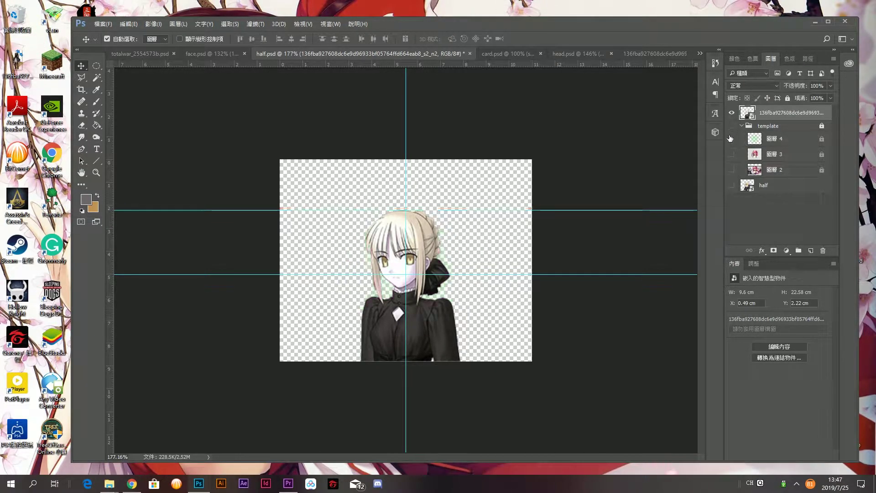
pyautogui.click(732, 139)
pyautogui.click(732, 125)
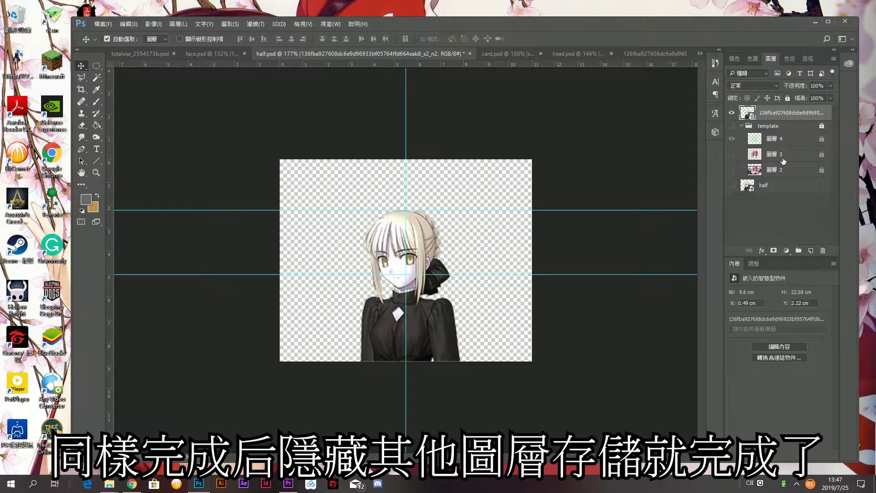
pyautogui.click(105, 27)
pyautogui.moveTo(137, 153)
pyautogui.click(229, 160)
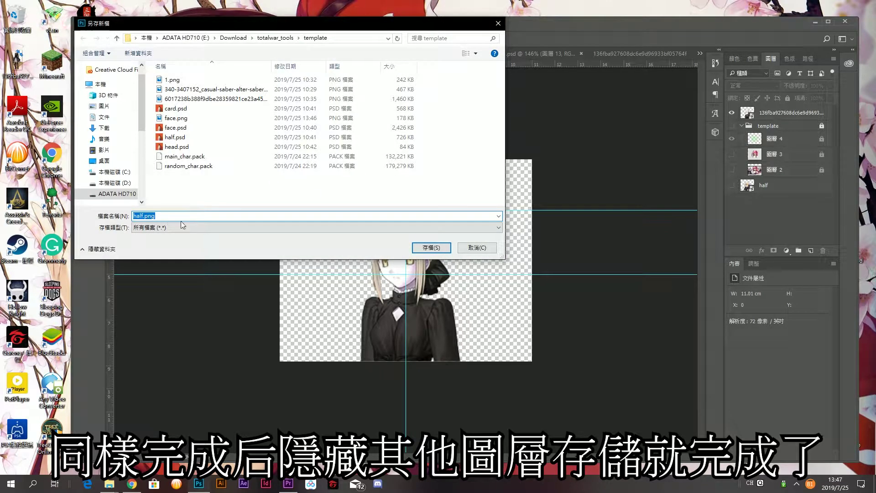
pyautogui.click(431, 247)
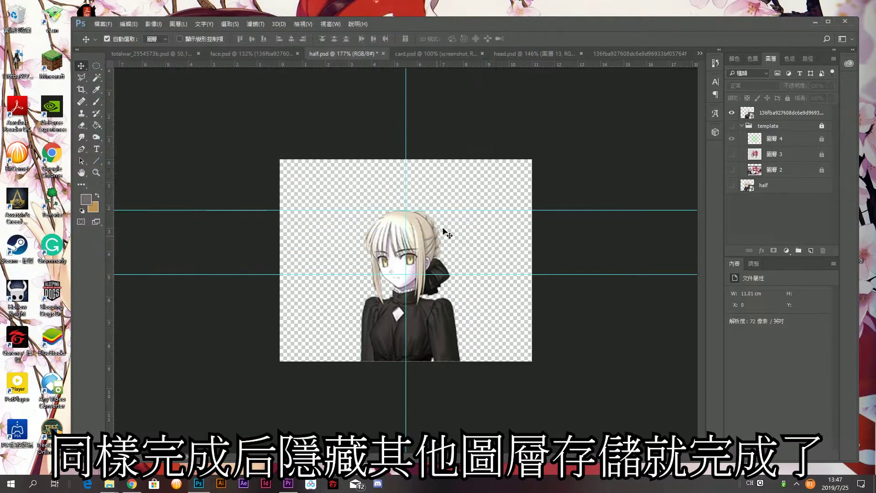
# Step: Switch to card.psd, fit the canvas in view and hide the sample face layer
pyautogui.click(435, 55)
pyautogui.hotkey('ctrl', '0')
pyautogui.hotkey('ctrl', '-')
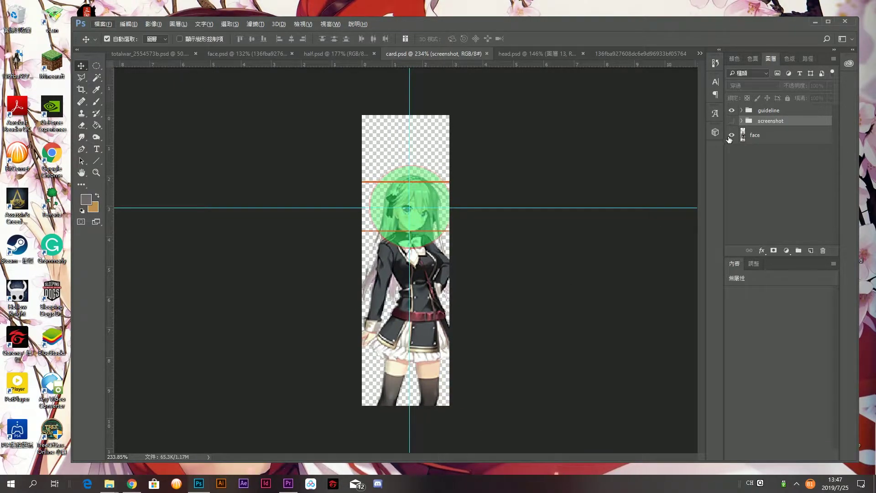
pyautogui.click(730, 136)
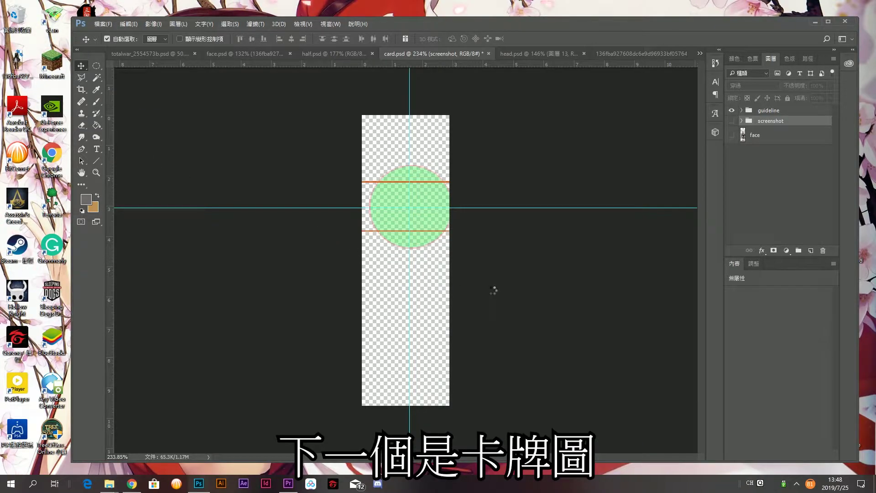
# Step: Place the character PNG above the screenshot group, scale it to about 11.25% and move its head onto the green circle
pyautogui.moveTo(426, 239); pyautogui.dragTo(638, 200)
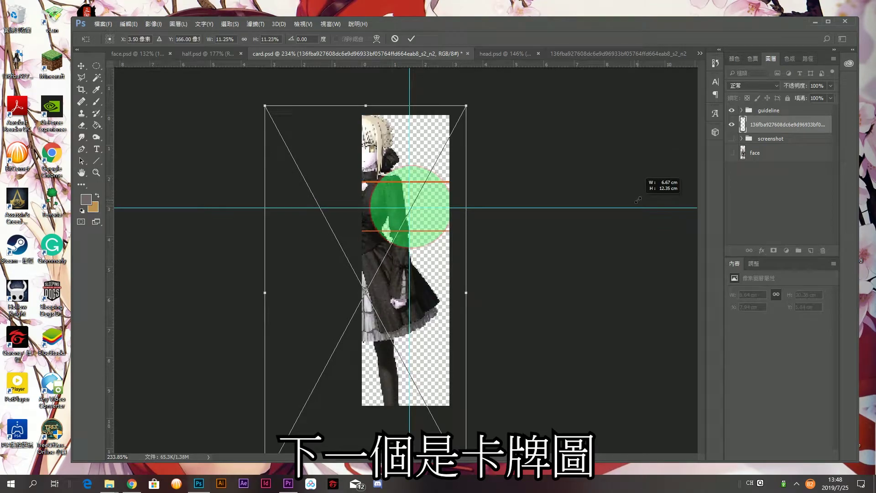
pyautogui.moveTo(386, 304); pyautogui.dragTo(434, 341)
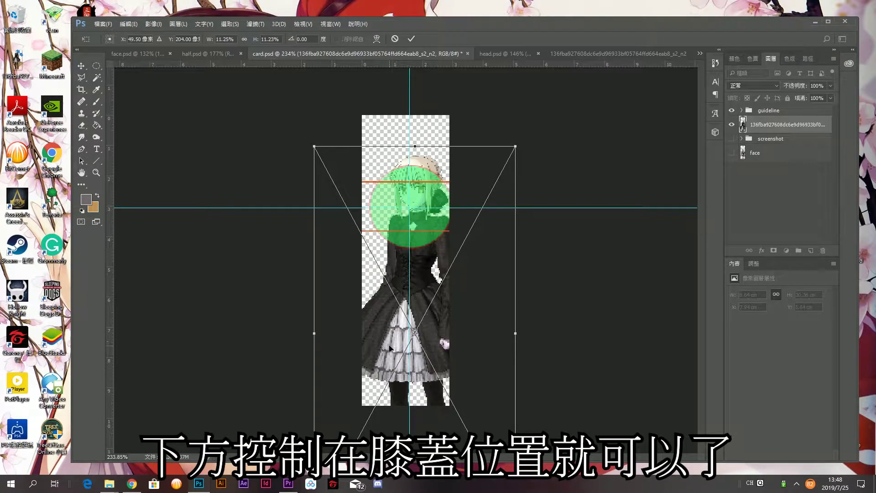
pyautogui.moveTo(436, 347); pyautogui.dragTo(424, 351)
pyautogui.moveTo(444, 294); pyautogui.dragTo(449, 295)
# Step: Nudge the placed character to X 42.50 px and Y 210 px within the green circle and apply the transform
pyautogui.scroll(2, 452, 284)
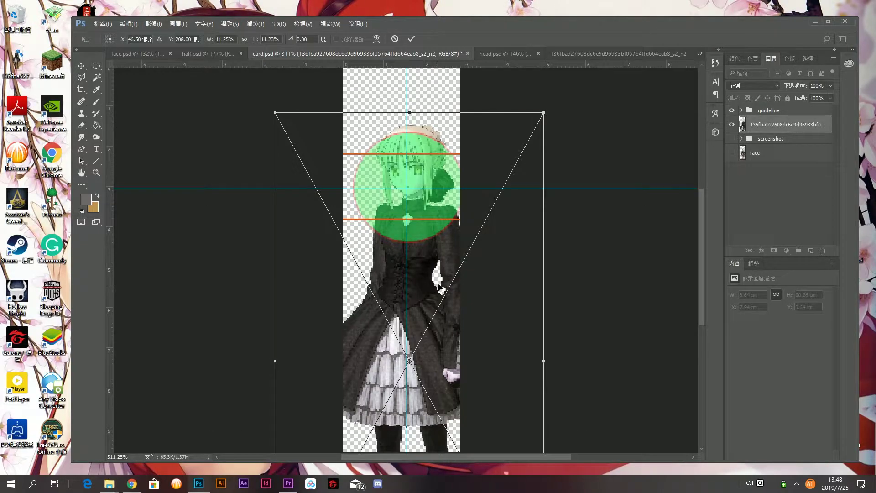
pyautogui.press('Left')
pyautogui.press('Left')
pyautogui.press('Left')
pyautogui.press('Left')
pyautogui.press('Down')
pyautogui.press('Down')
pyautogui.press('Down')
pyautogui.press('Down')
pyautogui.press('Down')
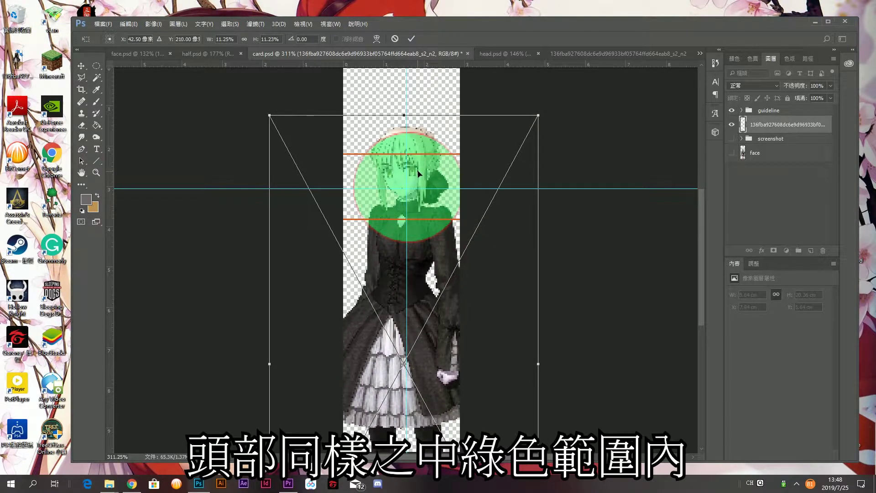
pyautogui.press('Return')
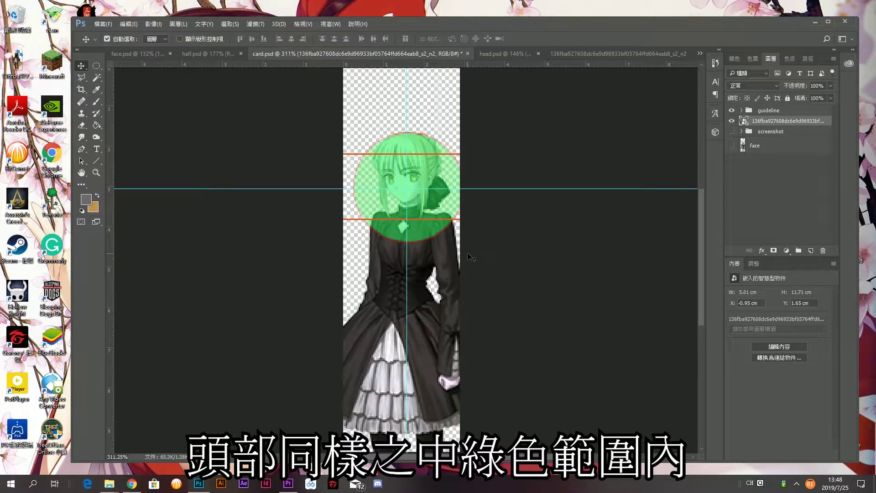
# Step: Compare the character's fit with the sample face layer by toggling the visibility of both layers
pyautogui.scroll(-2, 457, 255)
pyautogui.scroll(2, 484, 286)
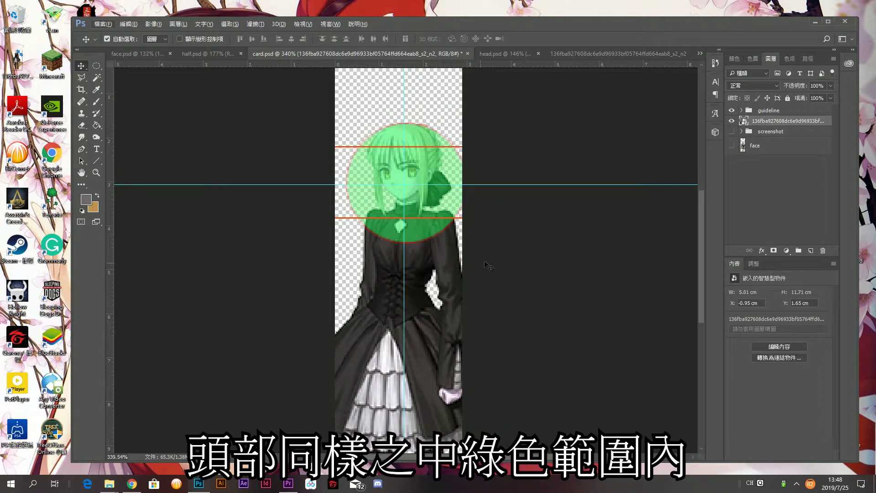
pyautogui.scroll(1, 595, 200)
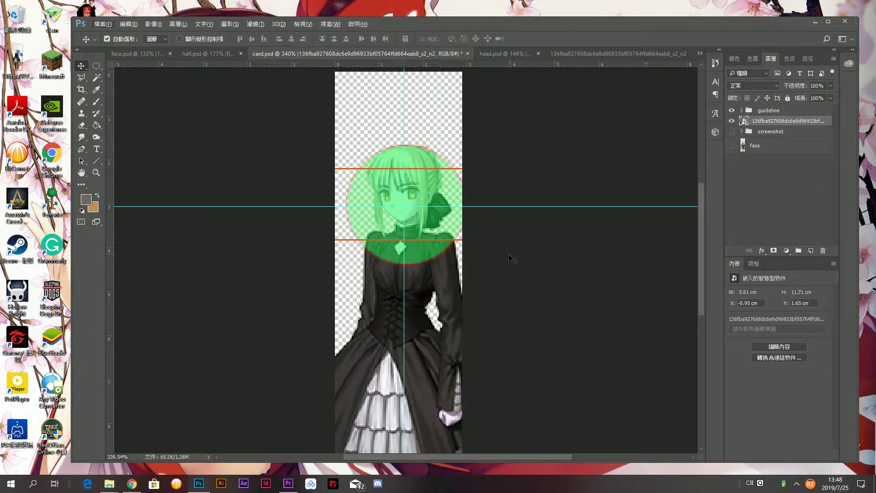
pyautogui.click(732, 123)
pyautogui.click(732, 123)
pyautogui.click(733, 141)
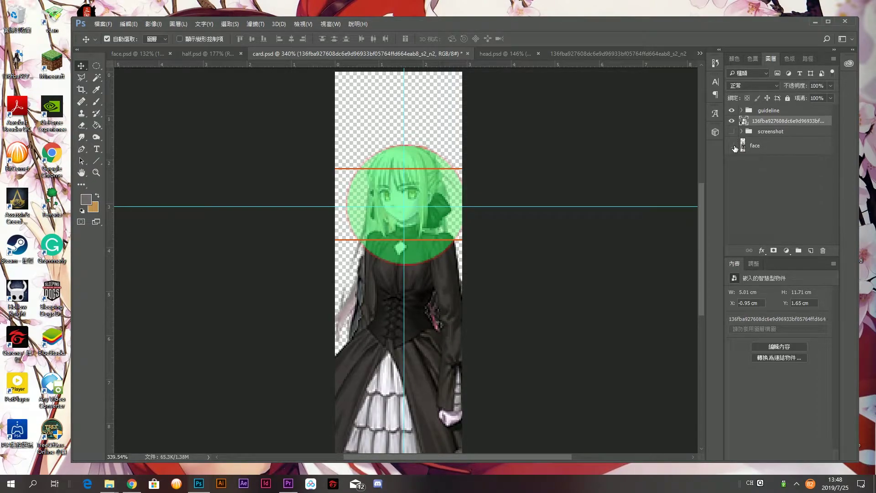
pyautogui.click(733, 146)
# Step: Expand and show the screenshot group, and compare the character with the game card by temporarily hiding the guideline group and the character
pyautogui.click(742, 131)
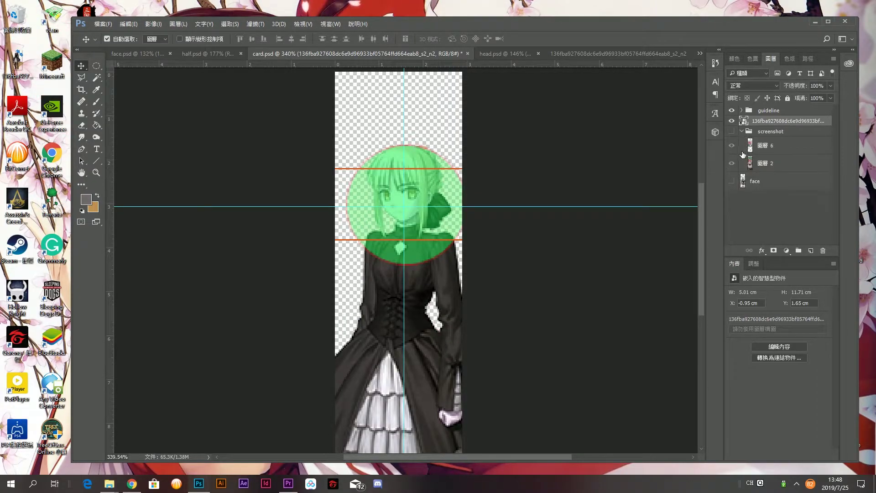
pyautogui.click(734, 132)
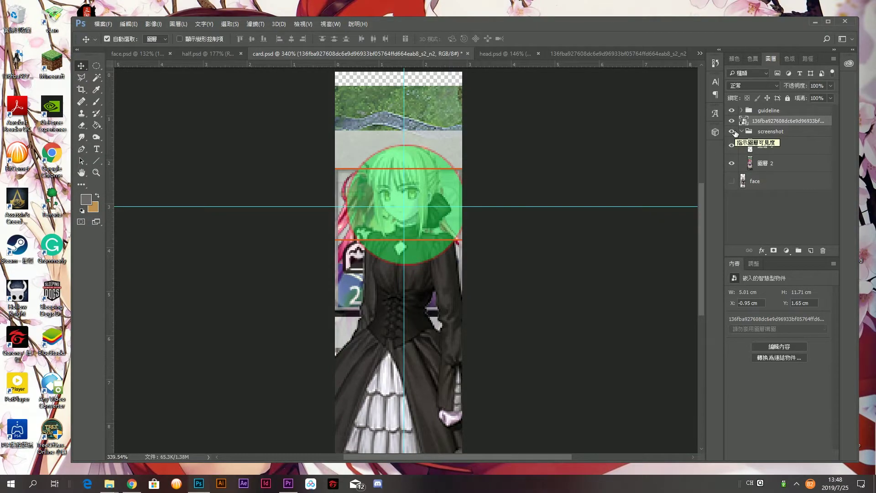
pyautogui.click(733, 132)
pyautogui.click(734, 132)
pyautogui.click(732, 113)
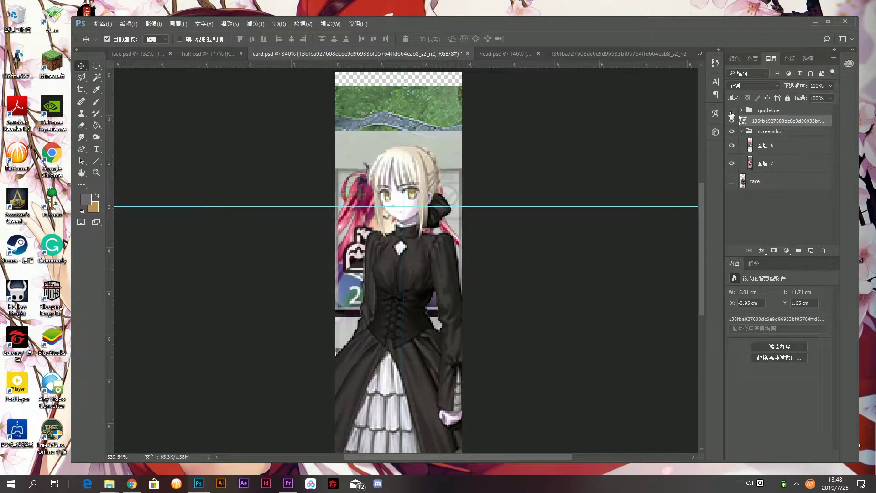
pyautogui.click(732, 113)
pyautogui.click(732, 121)
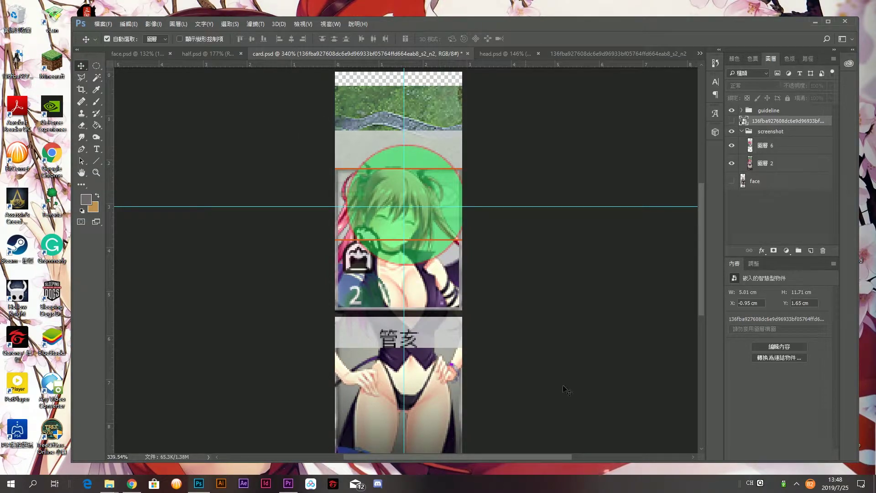
pyautogui.scroll(-1, 402, 239)
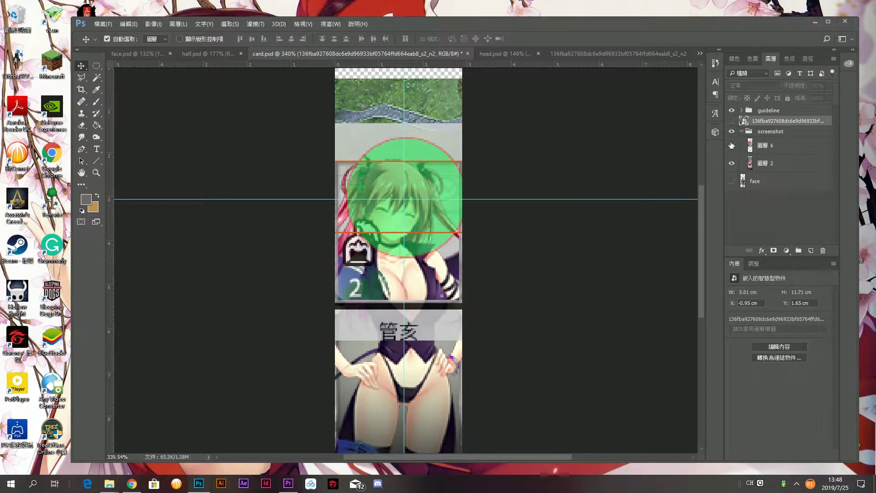
pyautogui.click(732, 121)
# Step: Enlarge the character to about 5.47 by 12.95 cm, position it at about X -1.19 cm and Y 1.86 cm, and apply the transform
pyautogui.scroll(-2, 505, 288)
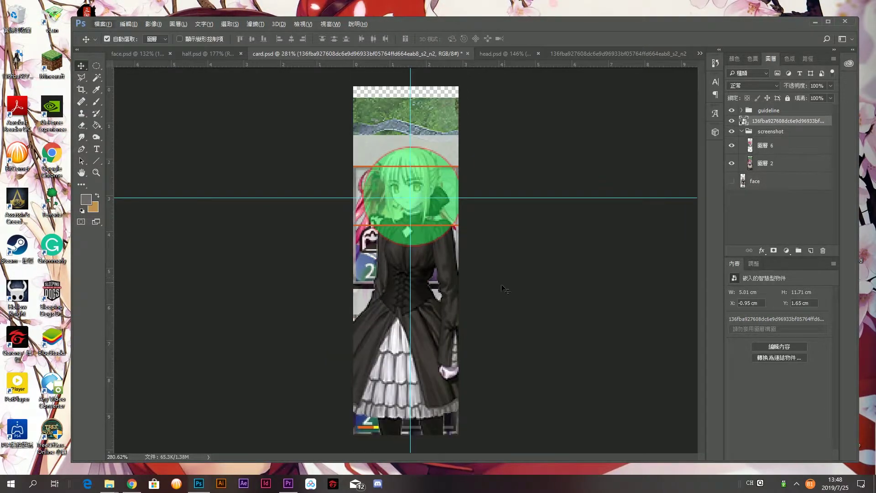
pyautogui.moveTo(448, 308); pyautogui.dragTo(437, 345)
pyautogui.hotkey('ctrl', 't')
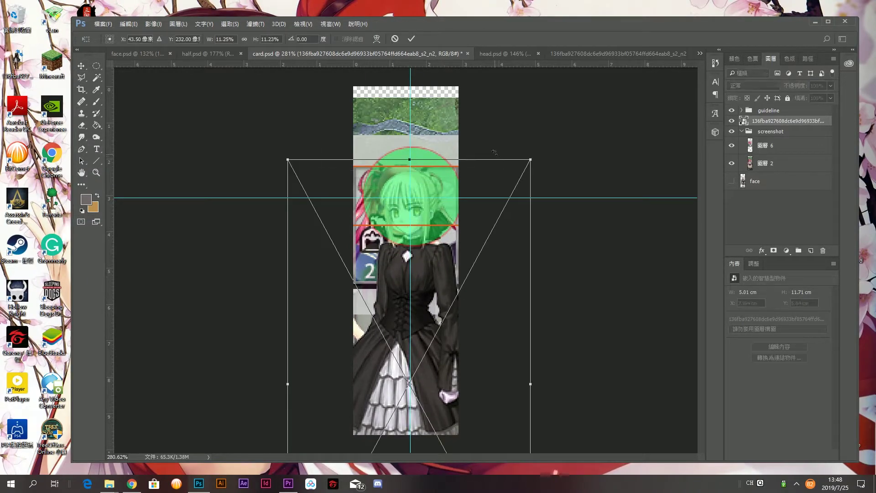
pyautogui.moveTo(532, 158); pyautogui.dragTo(553, 114)
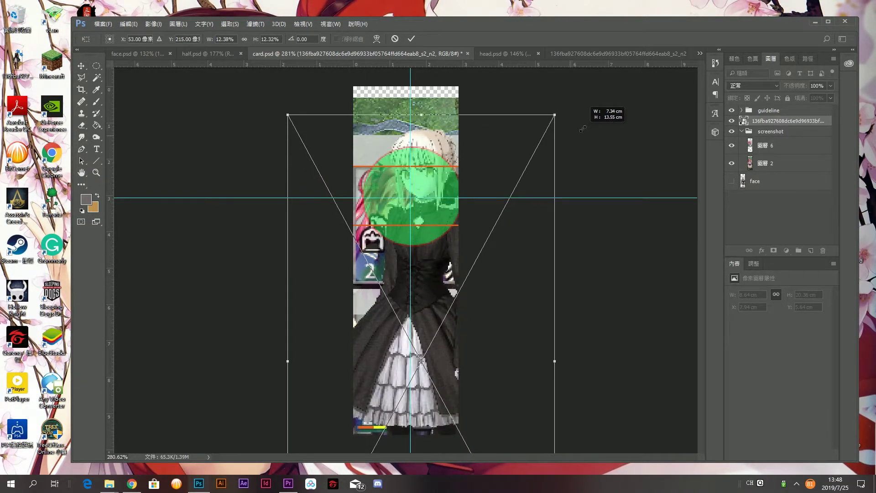
pyautogui.moveTo(512, 239); pyautogui.dragTo(501, 269)
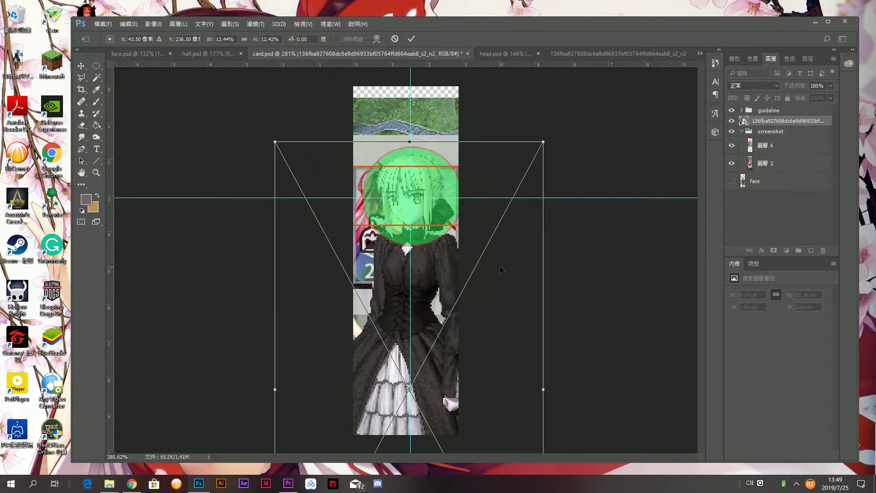
pyautogui.press('Return')
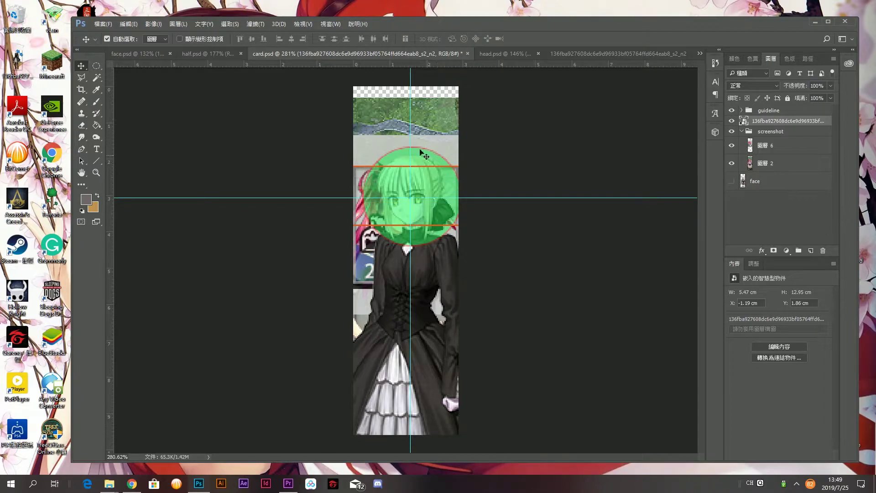
# Step: Hide the screenshot and guideline groups and export the card artwork as a PNG
pyautogui.click(732, 132)
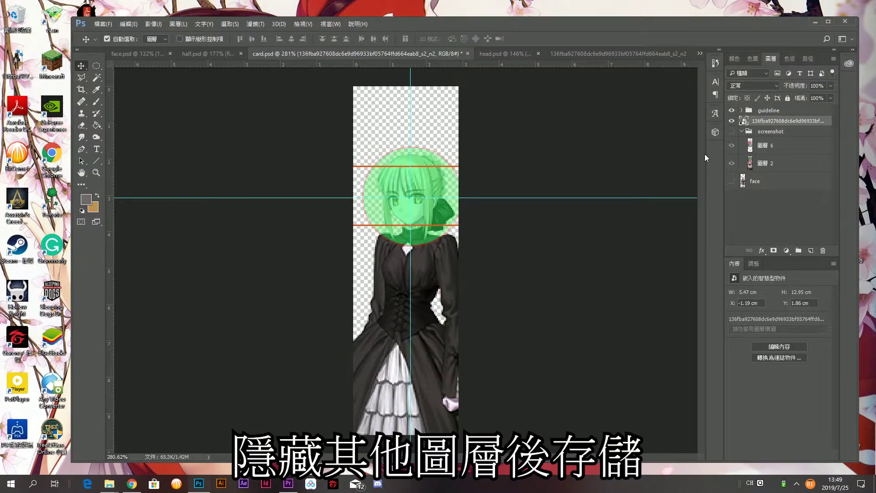
pyautogui.click(732, 110)
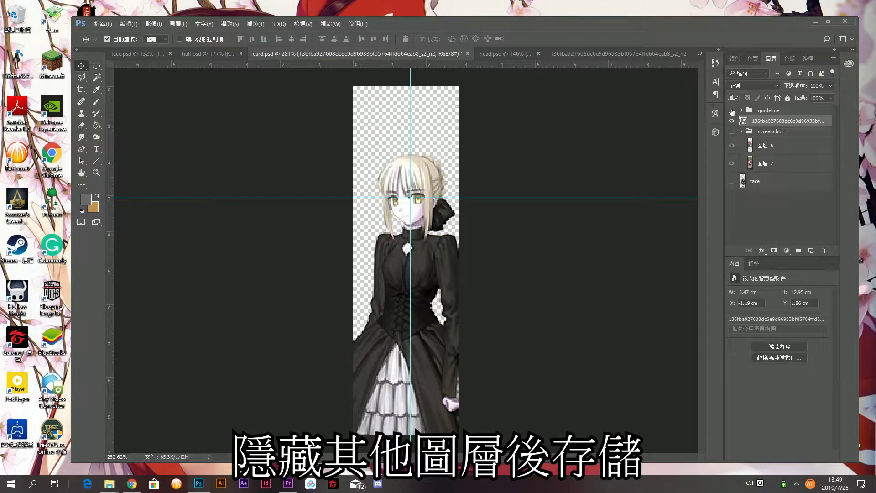
pyautogui.scroll(-1, 506, 254)
pyautogui.scroll(2, 507, 254)
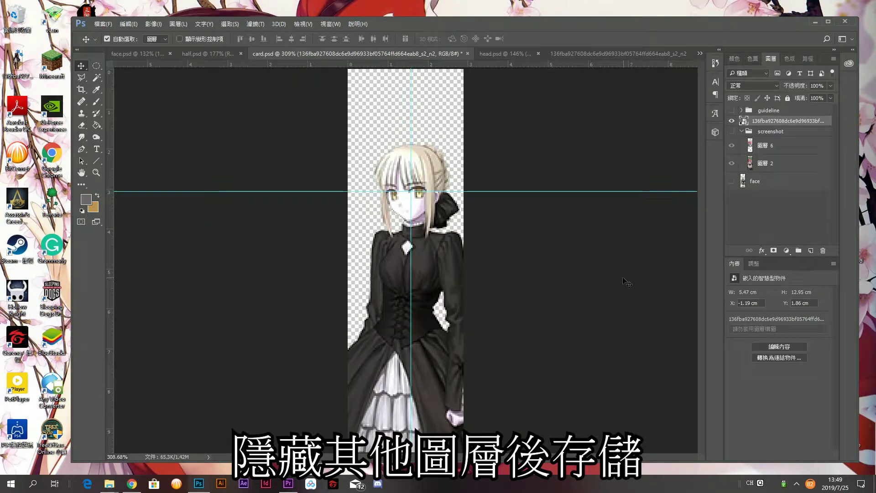
pyautogui.click(103, 23)
pyautogui.moveTo(196, 160)
pyautogui.click(237, 155)
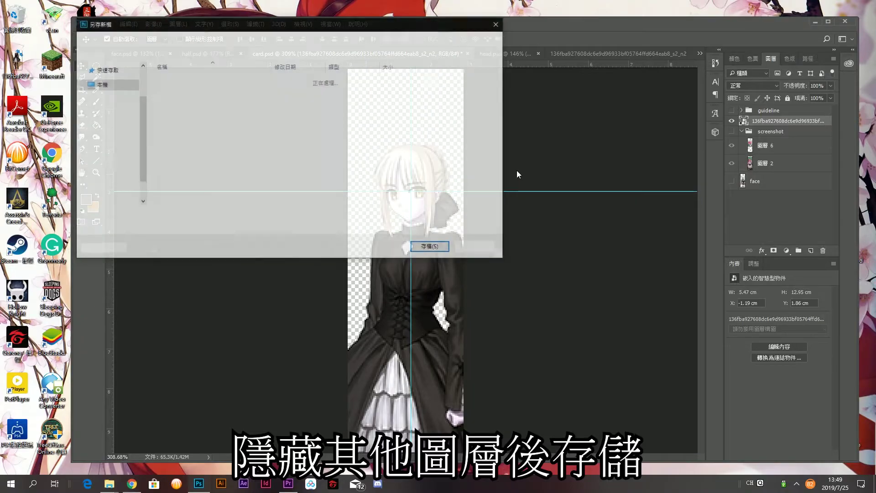
pyautogui.click(431, 247)
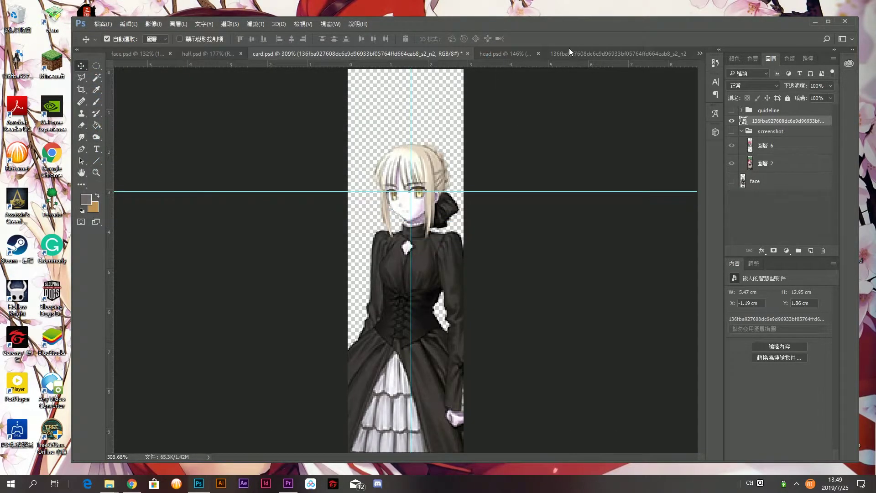
# Step: Switch to the head.psd template and place the character artwork in it
pyautogui.click(502, 54)
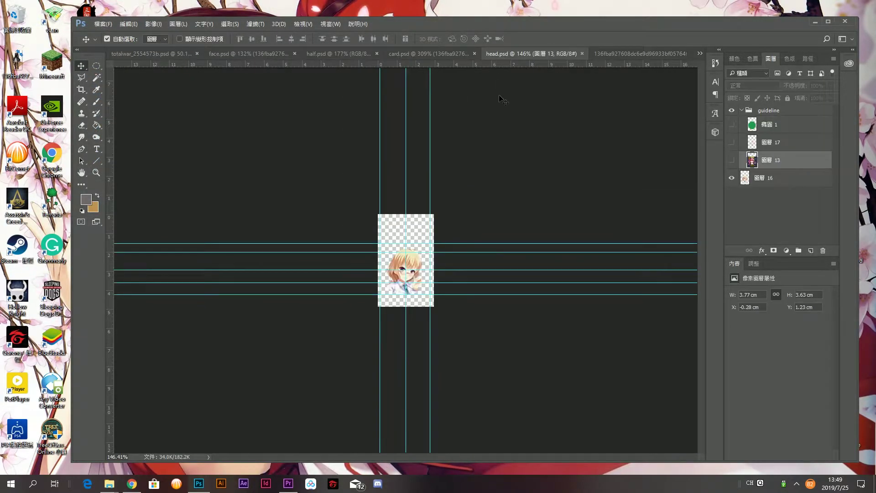
pyautogui.scroll(3, 404, 339)
pyautogui.scroll(3, 495, 387)
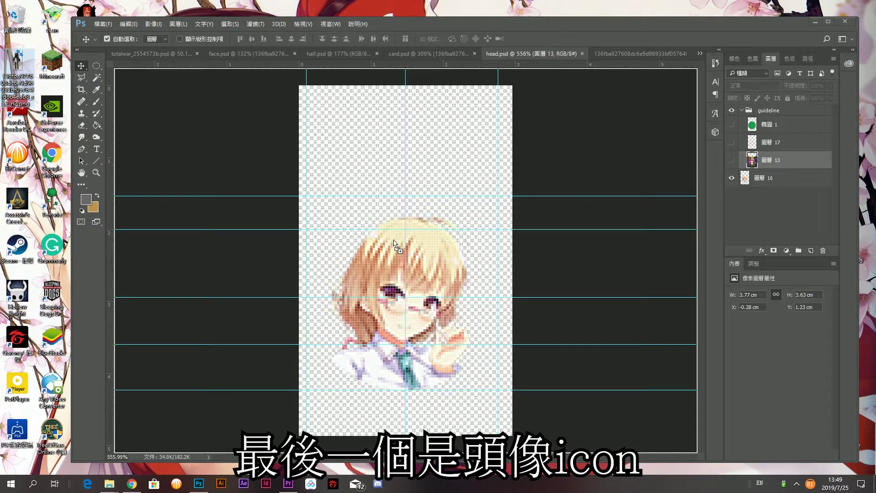
pyautogui.scroll(-6, 339, 313)
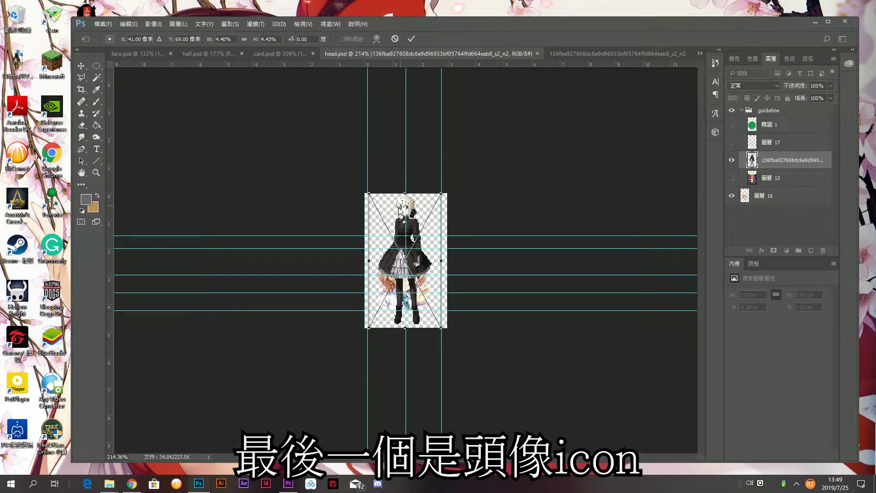
# Step: Scale the placed character to about 11.55%, position its head over the sample portrait, and apply the transform
pyautogui.moveTo(416, 233); pyautogui.dragTo(321, 364)
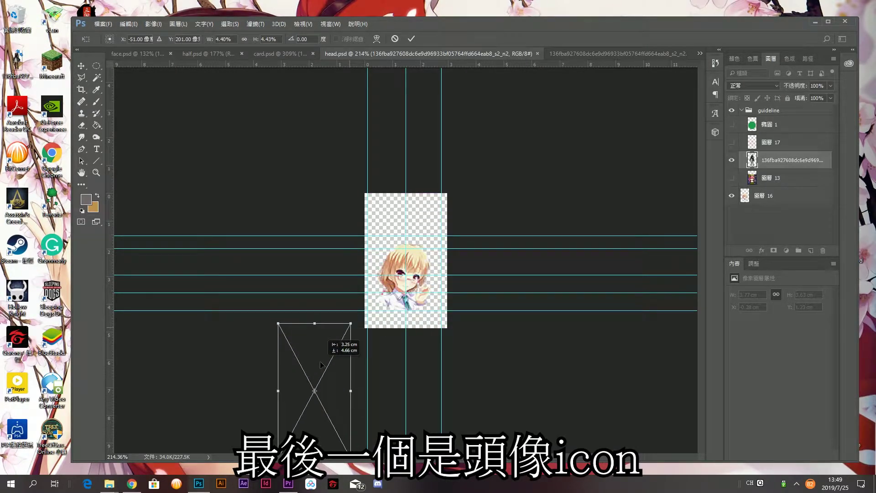
pyautogui.moveTo(380, 297); pyautogui.dragTo(834, 10)
pyautogui.moveTo(579, 163); pyautogui.dragTo(466, 393)
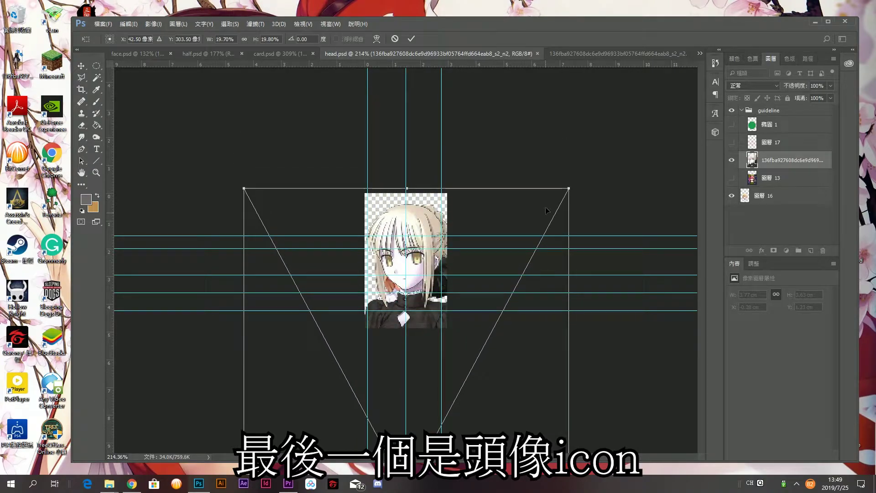
pyautogui.moveTo(564, 191); pyautogui.dragTo(518, 284)
pyautogui.moveTo(483, 378); pyautogui.dragTo(508, 309)
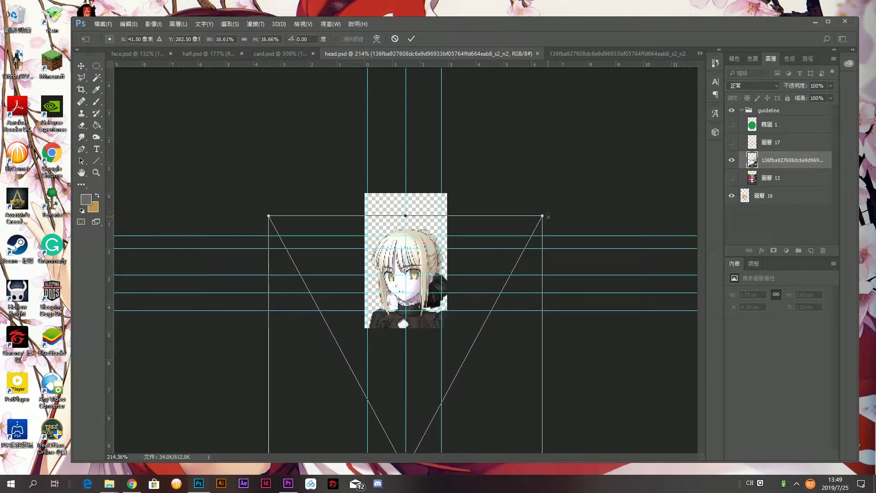
pyautogui.moveTo(544, 215); pyautogui.dragTo(489, 293)
pyautogui.moveTo(446, 370); pyautogui.dragTo(467, 304)
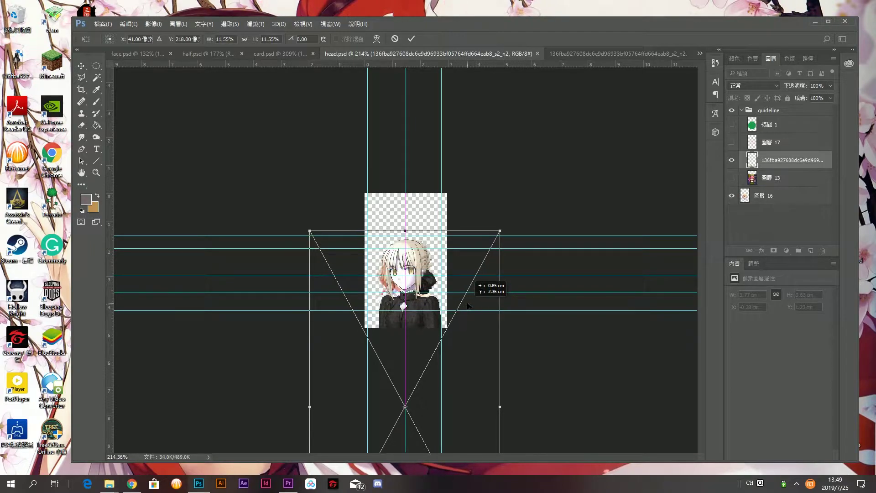
pyautogui.hotkey('ctrl', '+')
pyautogui.hotkey('ctrl', '+')
pyautogui.hotkey('ctrl', '-')
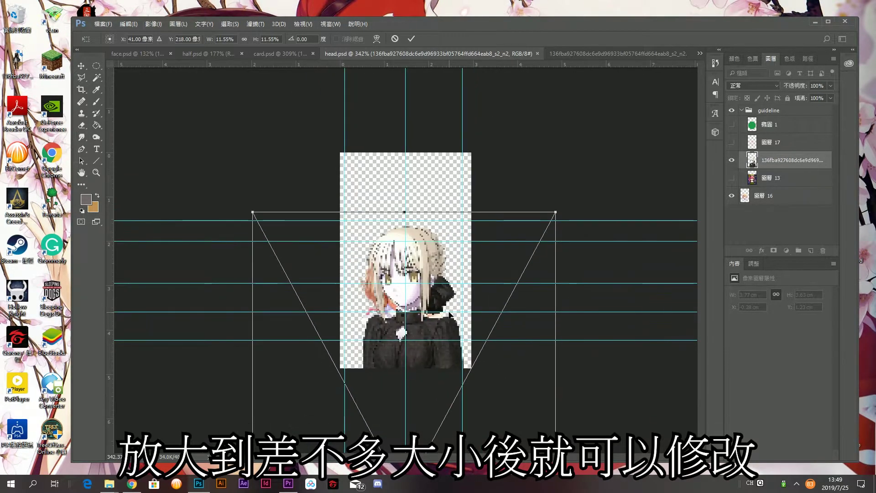
pyautogui.press('Return')
# Step: Hide the guides, show the red-line layer 圖層 17, and move the character to about X -1.16 cm and Y 1.72 cm
pyautogui.hotkey('ctrl', ';')
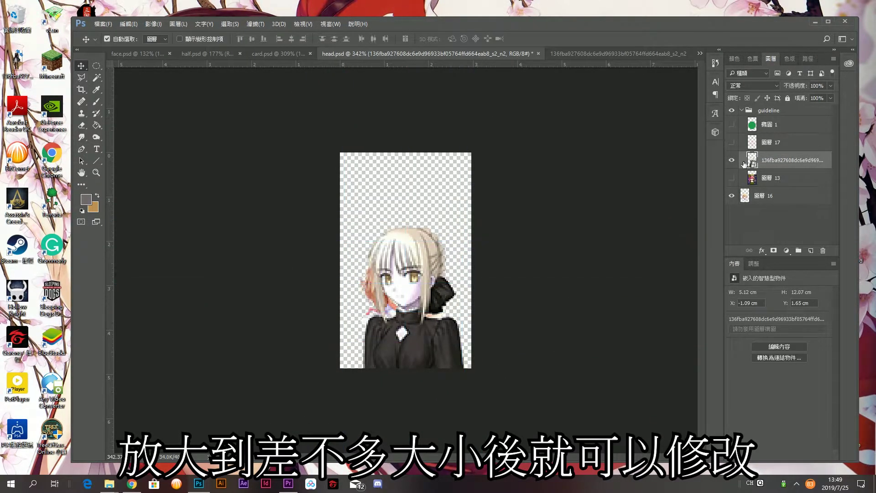
pyautogui.hotkey('ctrl', '+')
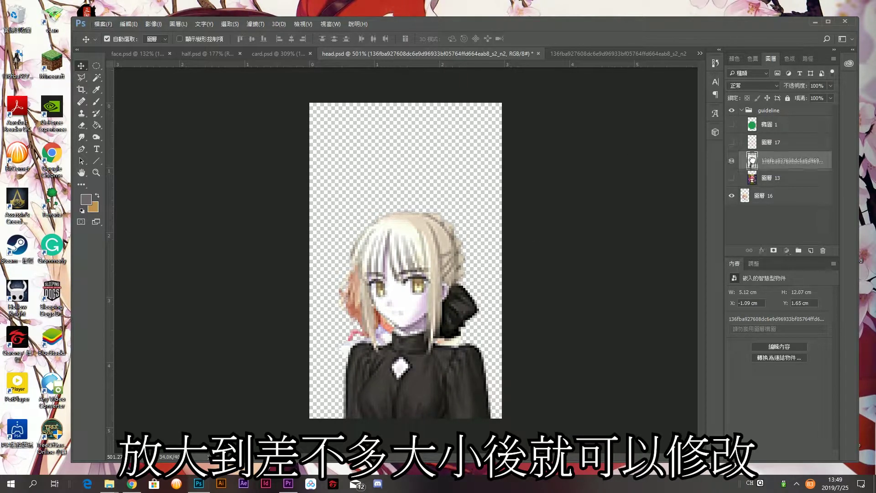
pyautogui.click(732, 142)
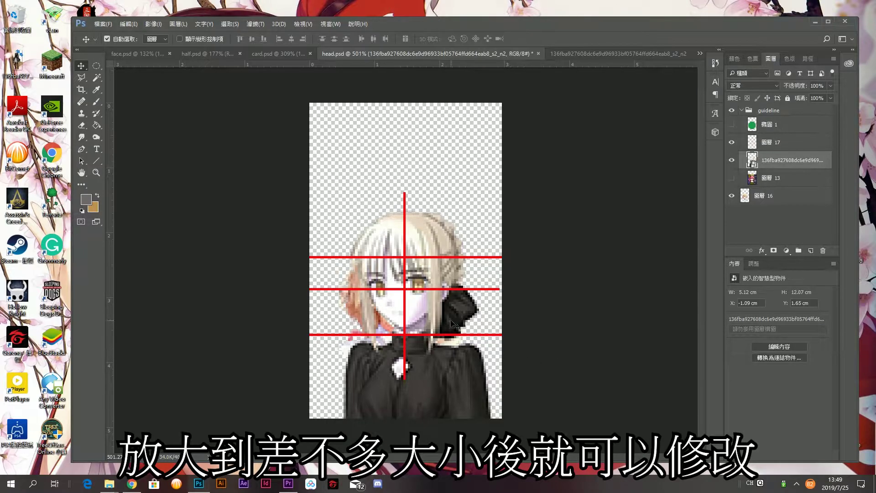
pyautogui.hotkey('ctrl', '+')
pyautogui.moveTo(442, 380); pyautogui.dragTo(436, 385)
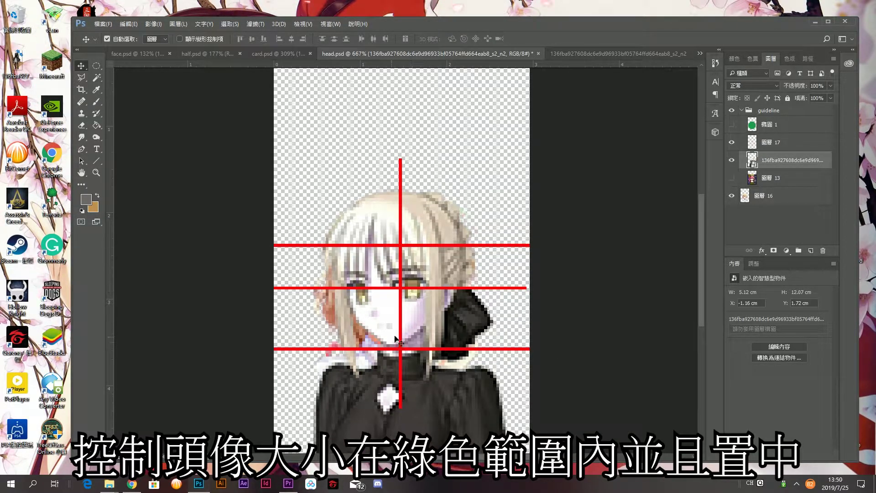
# Step: Show the green 橢圓 1 layer and fit the character's head inside it at about X -1.19 cm and Y 1.72 cm
pyautogui.click(732, 125)
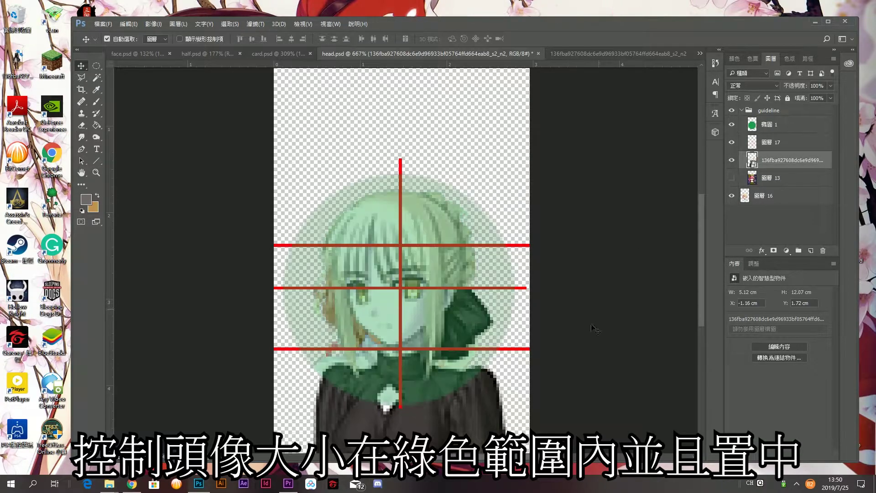
pyautogui.scroll(-4, 413, 274)
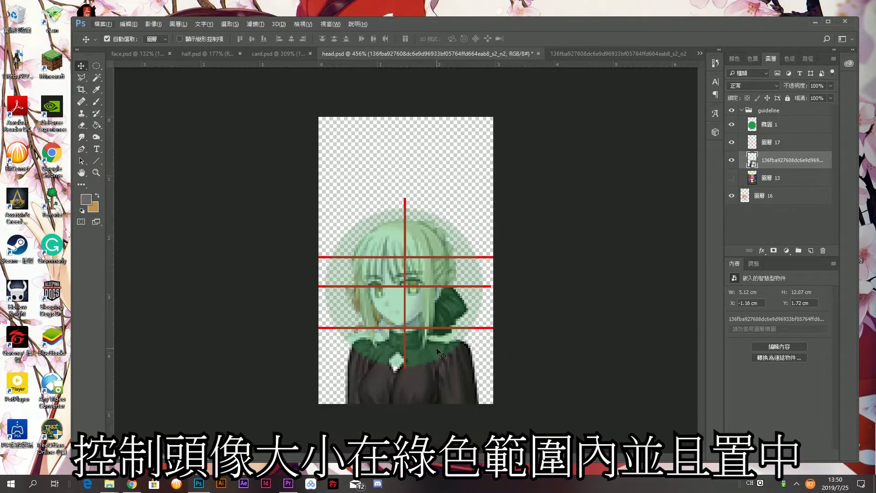
pyautogui.moveTo(448, 378); pyautogui.dragTo(445, 380)
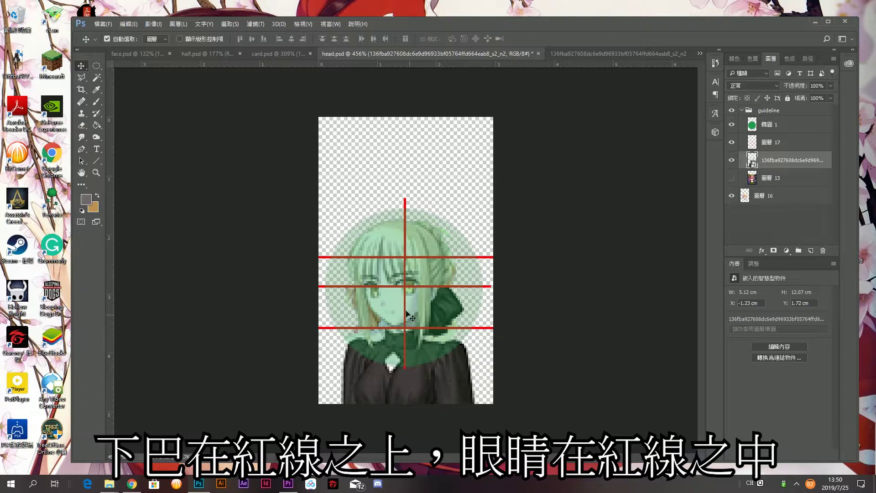
pyautogui.moveTo(410, 314); pyautogui.dragTo(419, 305)
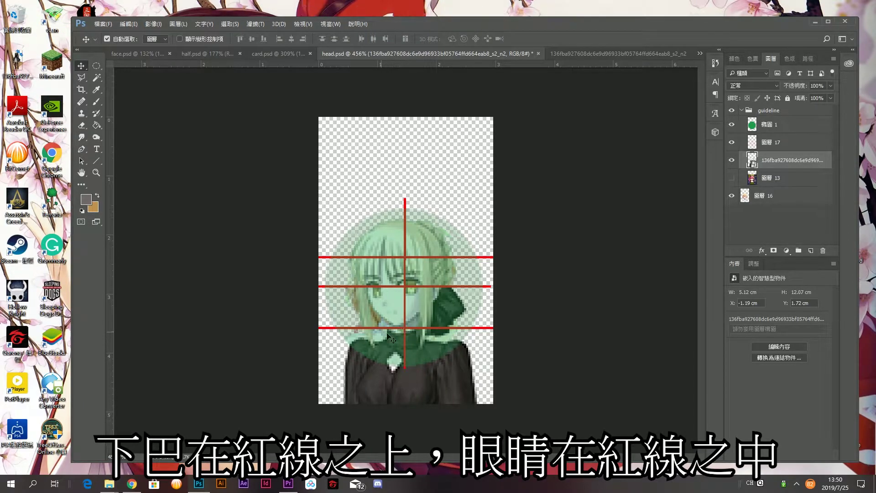
pyautogui.scroll(2, 403, 320)
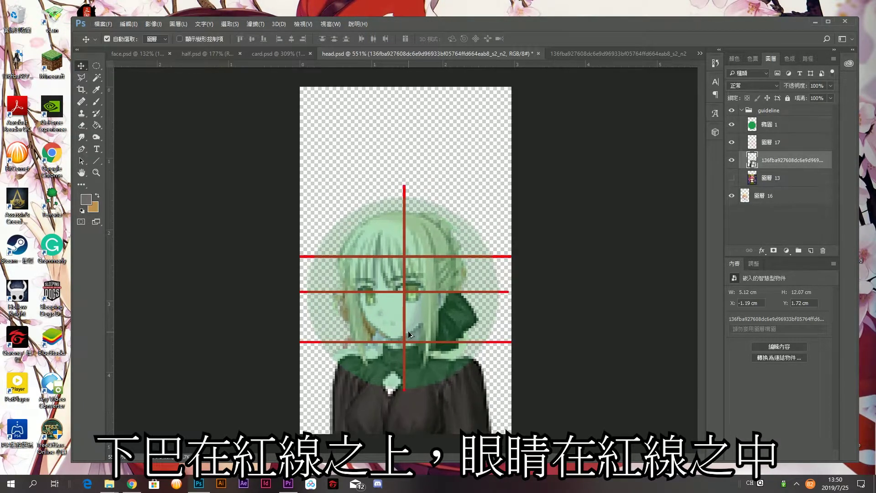
# Step: Copy the part of the character within the green ellipse's outline to a new layer, and hide the guide, sample and original character layers
pyautogui.click(733, 144)
pyautogui.click(732, 124)
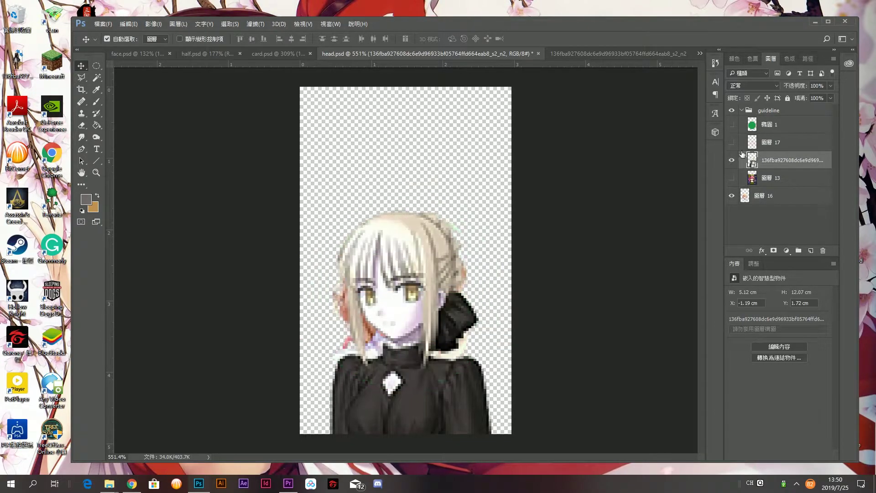
pyautogui.click(734, 197)
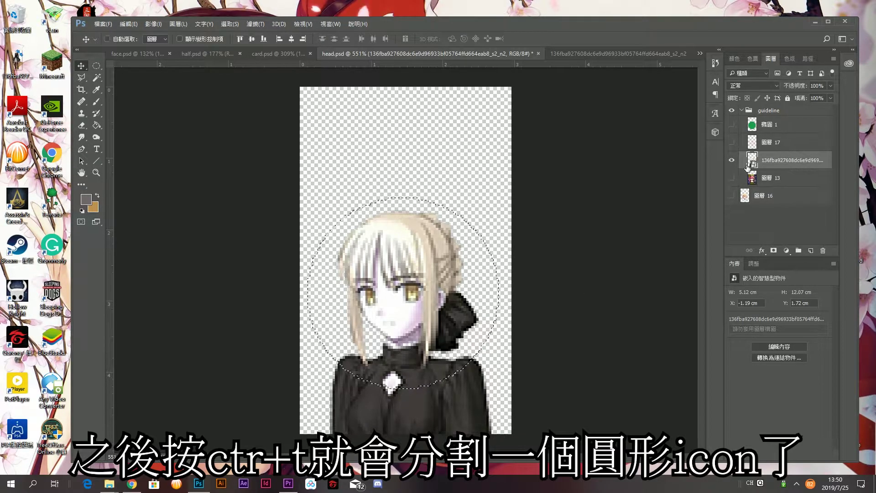
pyautogui.hotkey('ctrl', 'j')
pyautogui.click(732, 179)
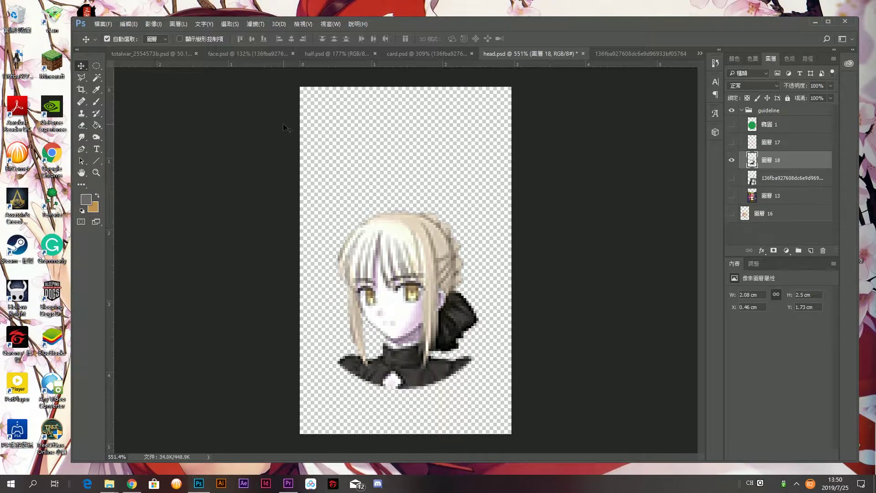
# Step: Export the head artwork as head.png in the template folder
pyautogui.click(112, 26)
pyautogui.moveTo(151, 155)
pyautogui.click(218, 154)
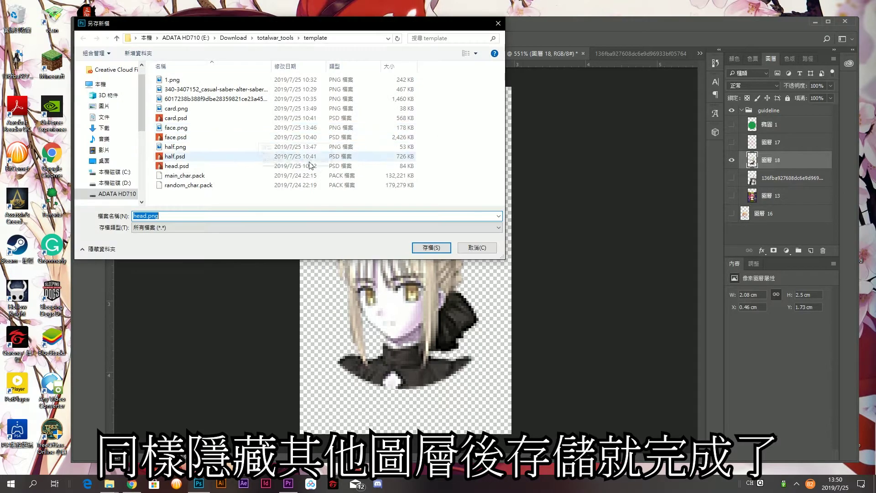
pyautogui.click(419, 248)
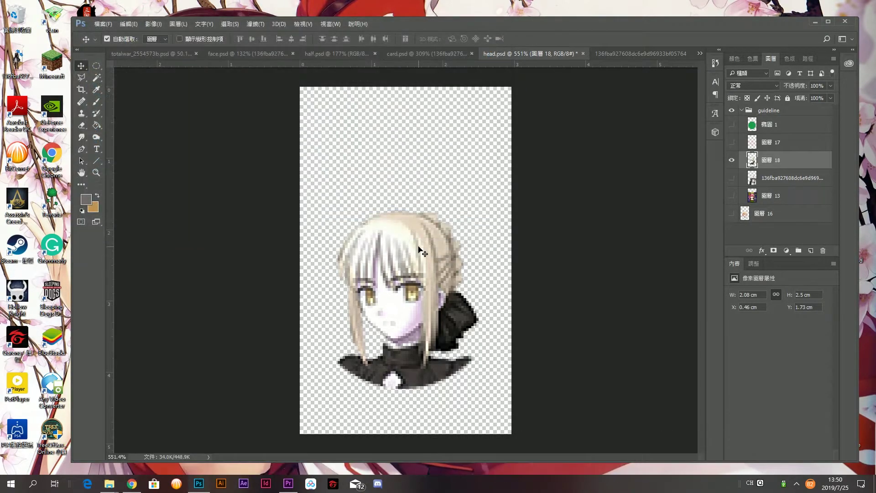
# Step: Open the template folder inside totalwar_tools in the Download folder
pyautogui.moveTo(640, 21); pyautogui.dragTo(588, 14)
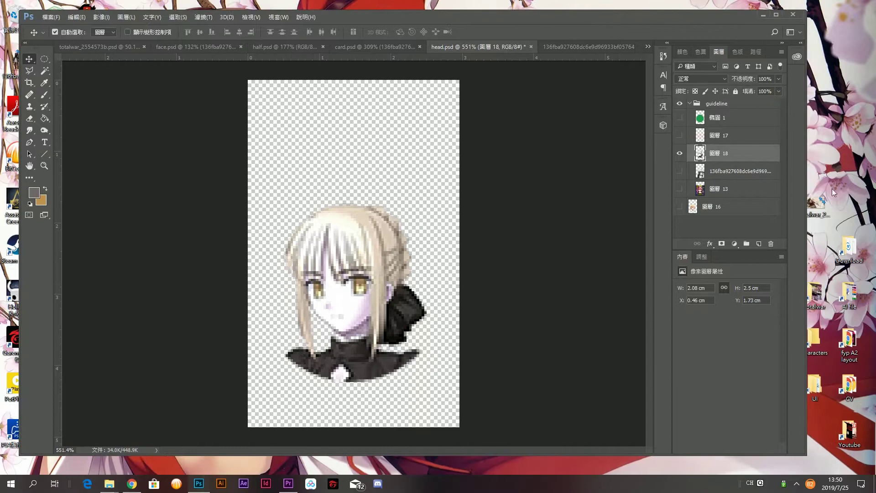
pyautogui.doubleClick(849, 249)
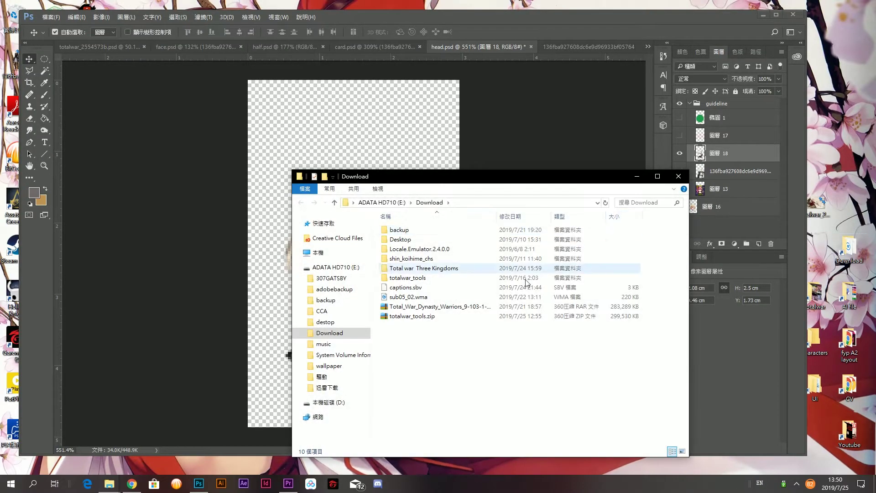
pyautogui.click(413, 281)
pyautogui.doubleClick(412, 281)
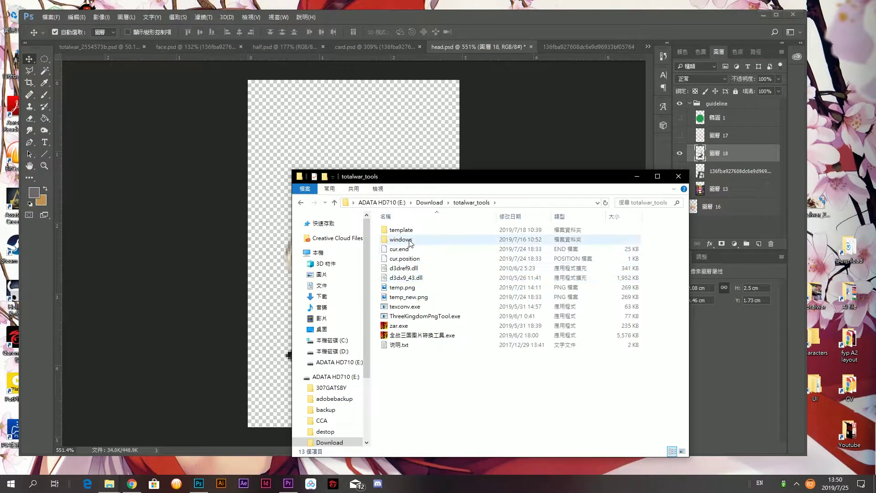
pyautogui.doubleClick(411, 231)
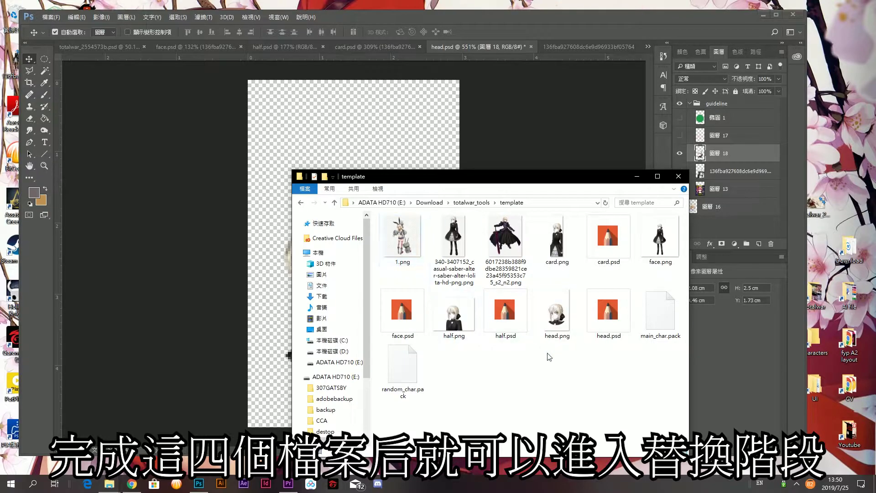
# Step: Review the exported half.png, head.png, face.png and card.png files in the template folder
pyautogui.click(454, 315)
pyautogui.keyDown('ctrl'); pyautogui.click(567, 326); pyautogui.keyUp('ctrl')
pyautogui.click(567, 327)
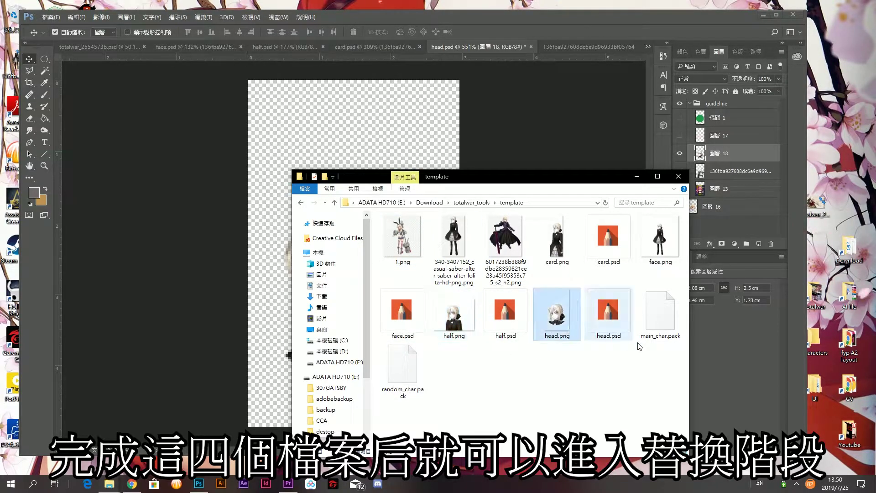
pyautogui.click(660, 239)
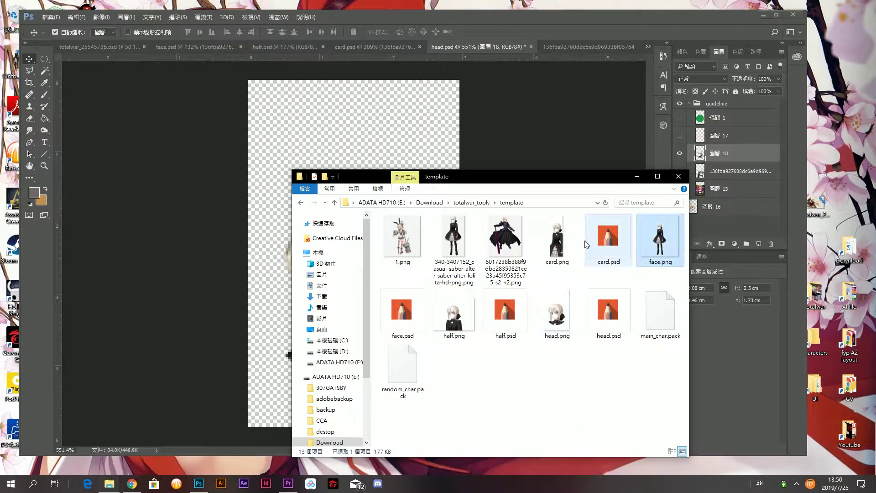
pyautogui.click(572, 245)
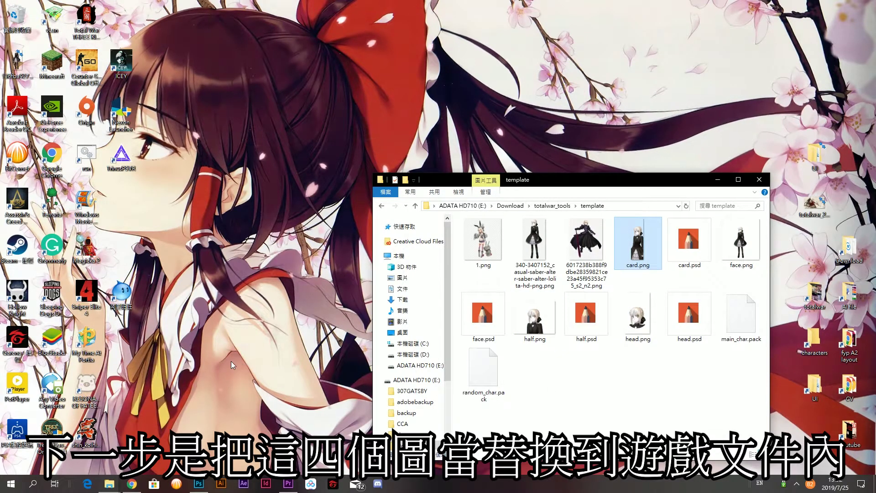
# Step: Go back to the totalwar_tools folder and launch 全战三国图片转换工具.exe
pyautogui.moveTo(109, 483)
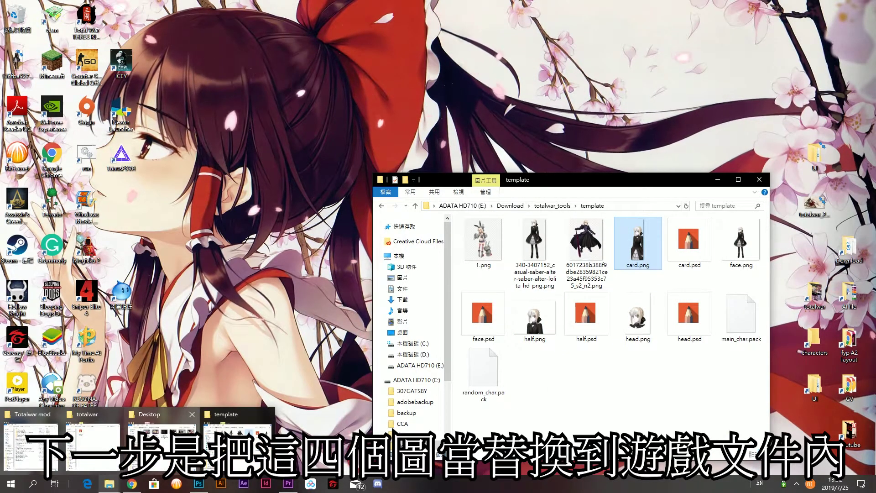
pyautogui.click(162, 445)
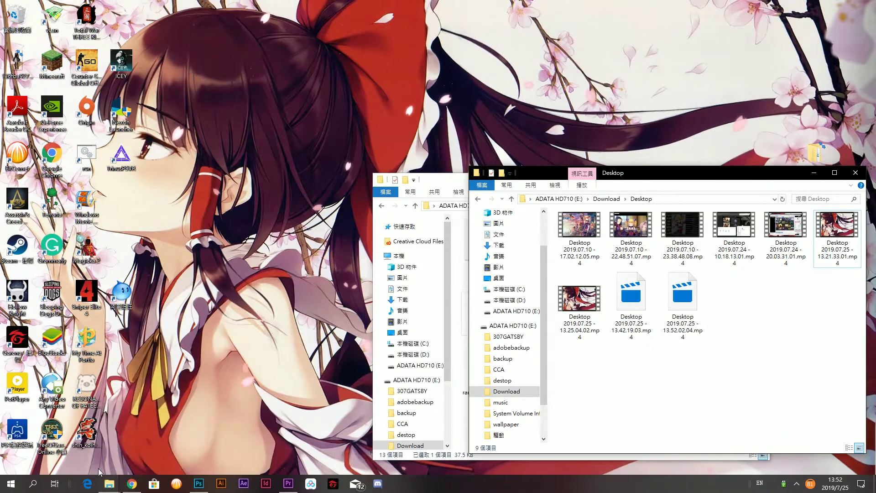
pyautogui.moveTo(438, 180); pyautogui.dragTo(156, 148)
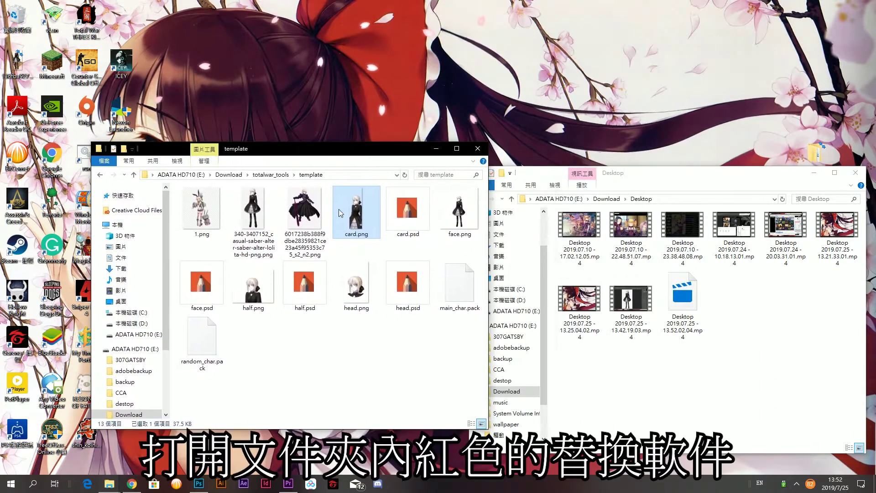
pyautogui.click(271, 175)
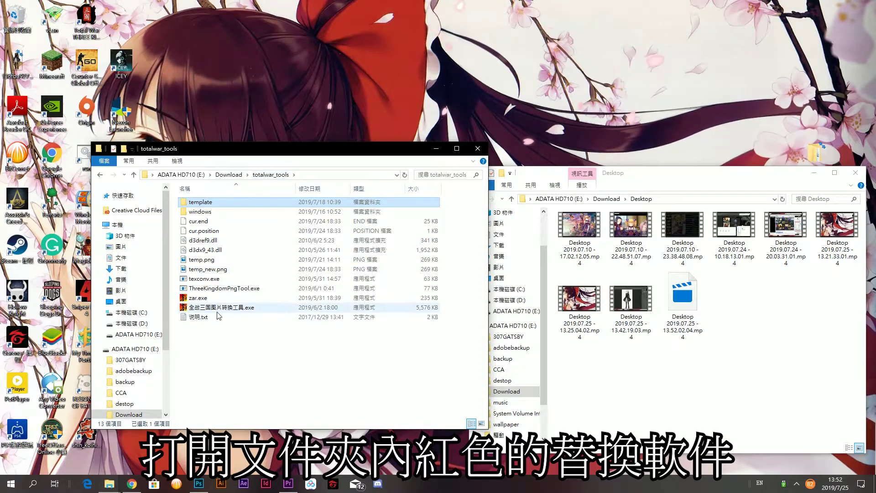
pyautogui.click(220, 309)
pyautogui.doubleClick(224, 311)
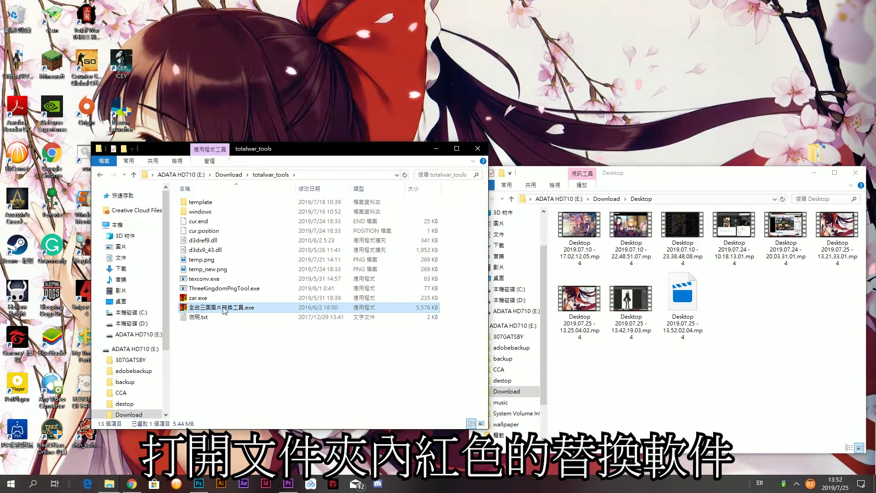
# Step: Arrange the conversion tool and folder windows side by side, and open the UI folder
pyautogui.moveTo(507, 110); pyautogui.dragTo(356, 161)
pyautogui.moveTo(700, 189); pyautogui.dragTo(617, 196)
pyautogui.click(779, 147)
pyautogui.moveTo(779, 147); pyautogui.dragTo(591, 104)
pyautogui.press('Return')
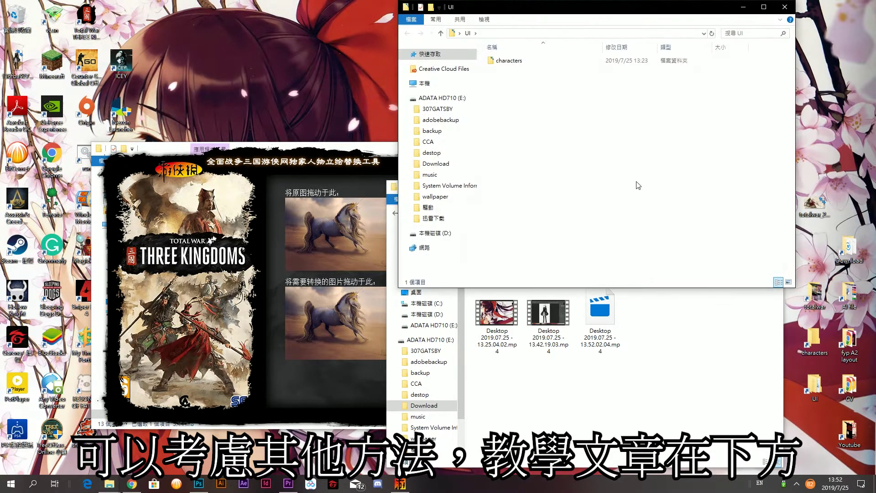
# Step: Open characters\3k_main_hero_special_earth_cao_cao and arrange its window and the template folder around the conversion tool
pyautogui.doubleClick(524, 66)
pyautogui.doubleClick(528, 66)
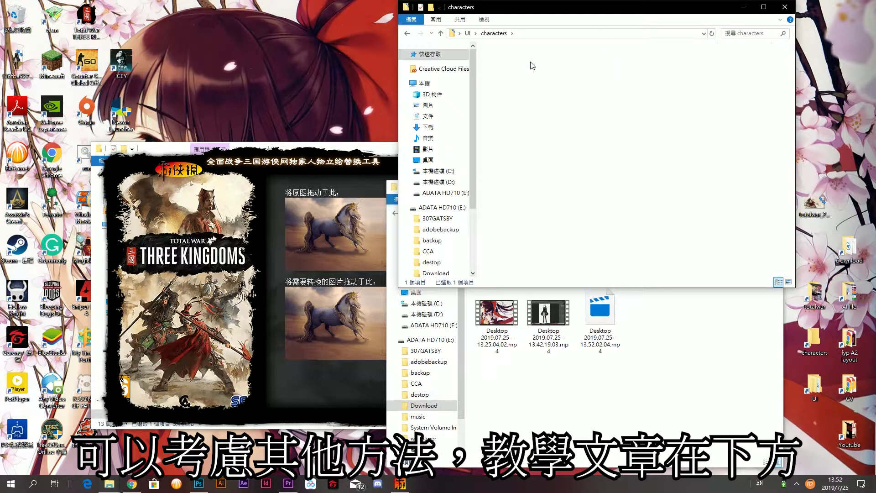
pyautogui.moveTo(556, 290); pyautogui.dragTo(561, 140)
pyautogui.click(613, 191)
pyautogui.moveTo(613, 190); pyautogui.dragTo(663, 187)
pyautogui.moveTo(656, 223); pyautogui.dragTo(702, 215)
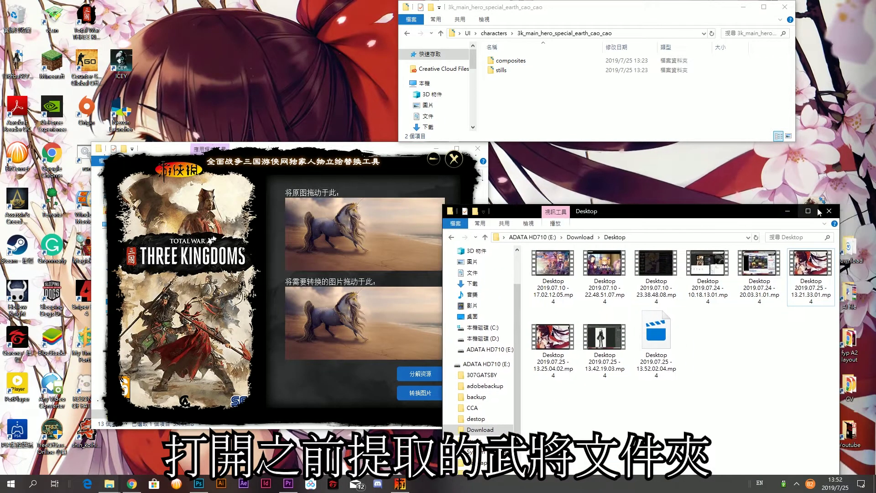
pyautogui.click(872, 206)
pyautogui.moveTo(396, 152); pyautogui.dragTo(775, 181)
pyautogui.doubleClick(600, 235)
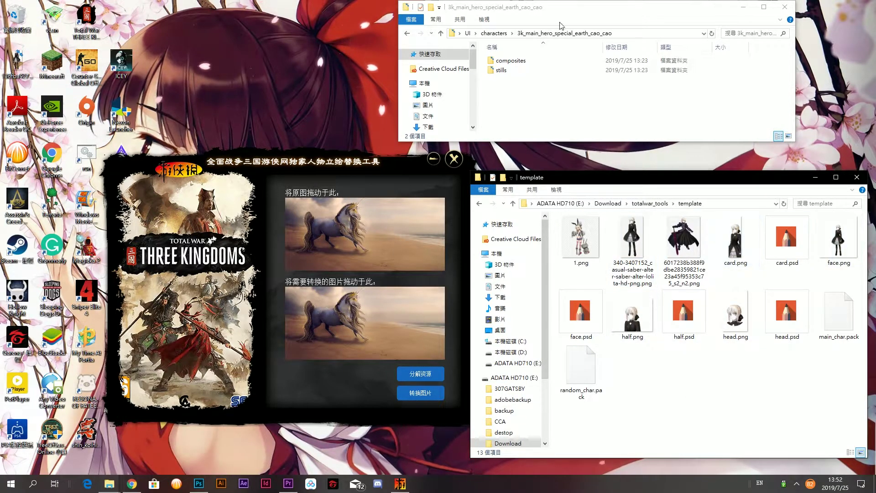
# Step: Open the composites\large_panel\angry folder of the cao_cao character
pyautogui.click(681, 2)
pyautogui.doubleClick(509, 61)
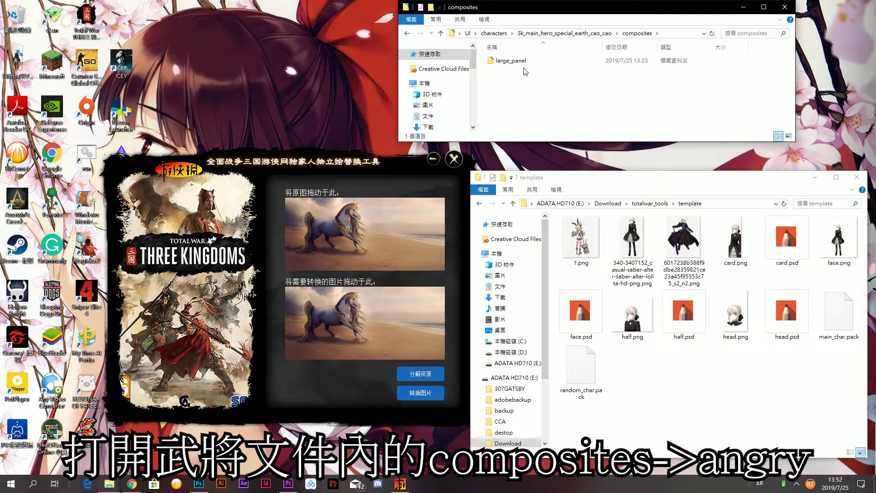
pyautogui.doubleClick(527, 61)
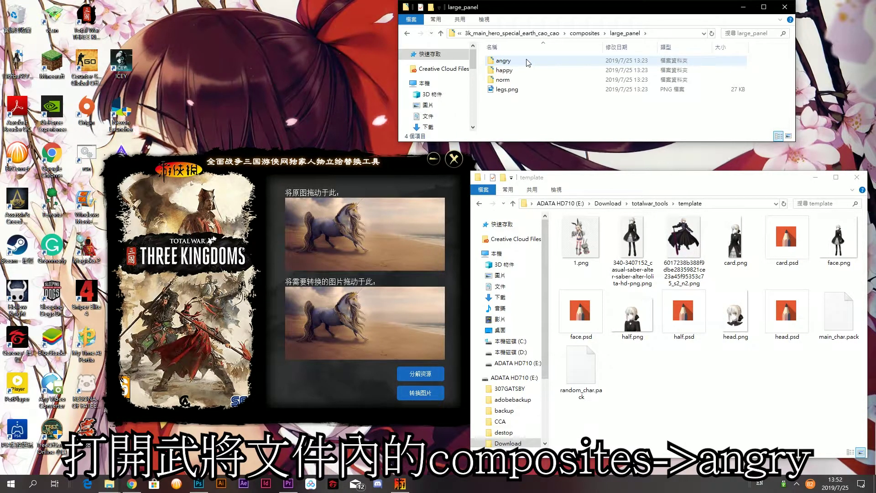
pyautogui.doubleClick(503, 61)
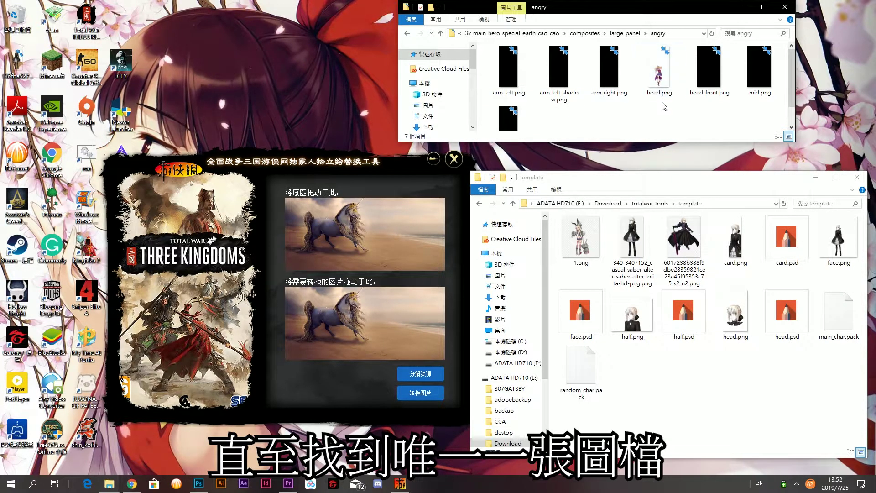
# Step: Replace head.png in the angry folder with the template's face.png using the conversion tool, and delete the head.png.src backup
pyautogui.click(659, 76)
pyautogui.moveTo(342, 238); pyautogui.dragTo(343, 238)
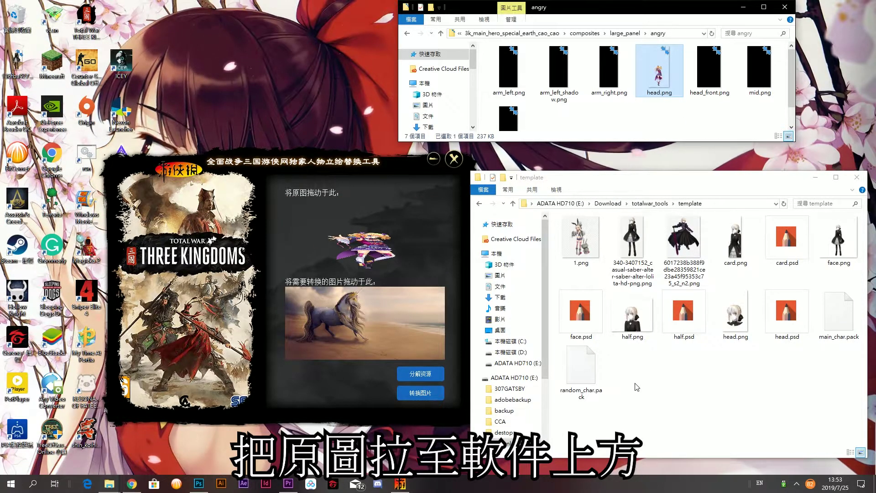
pyautogui.click(774, 395)
pyautogui.moveTo(837, 245); pyautogui.dragTo(365, 335)
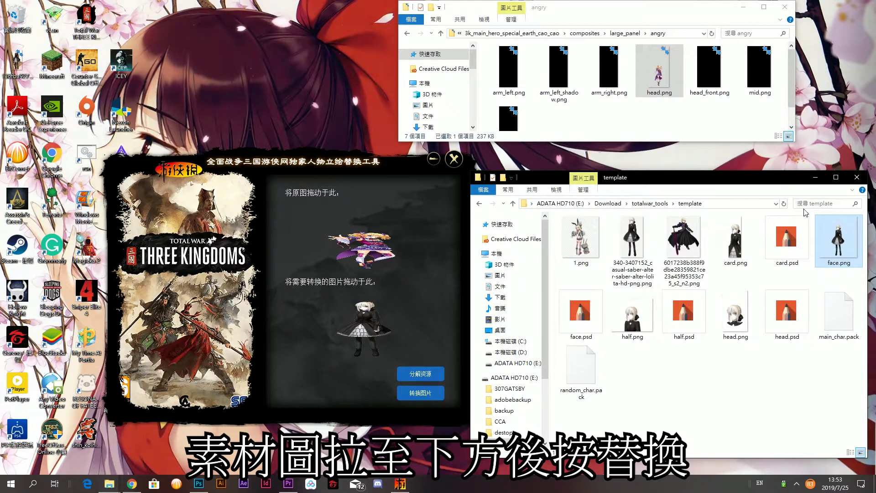
pyautogui.click(426, 388)
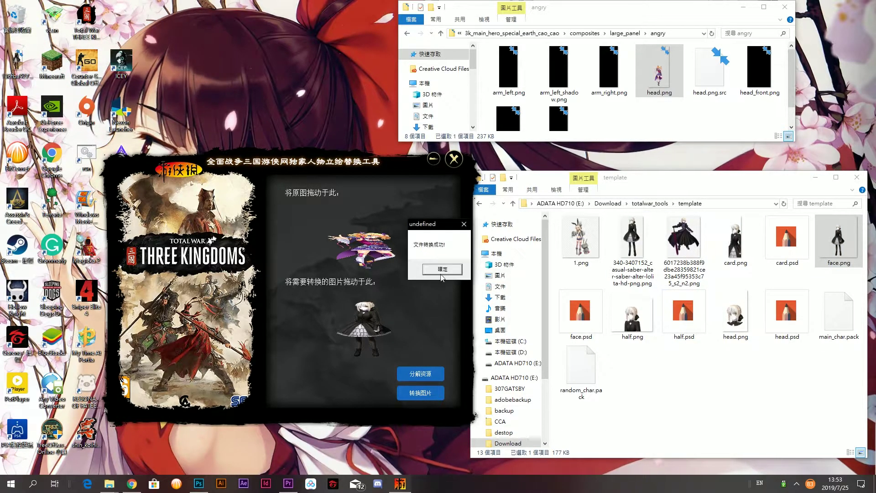
pyautogui.click(442, 270)
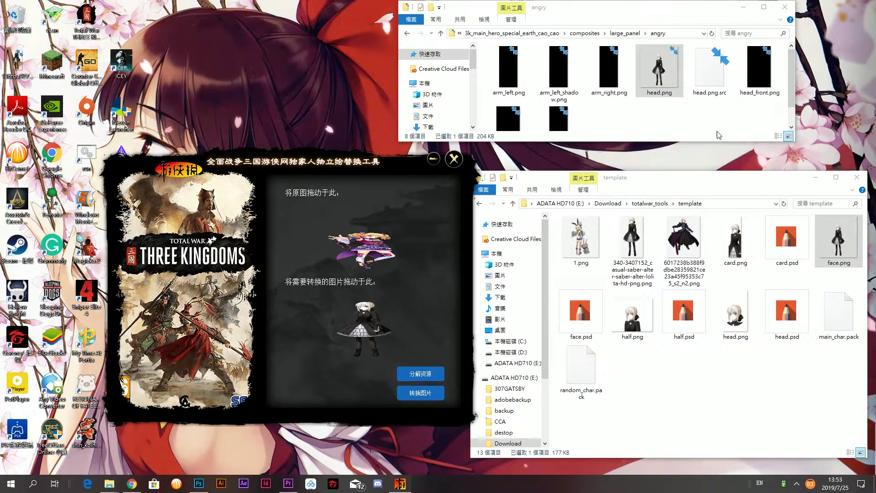
pyautogui.click(715, 86)
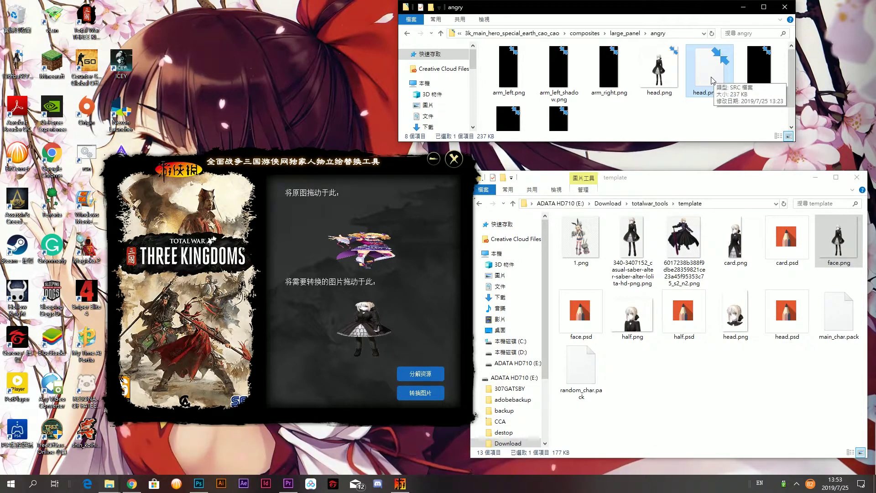
pyautogui.press('Delete')
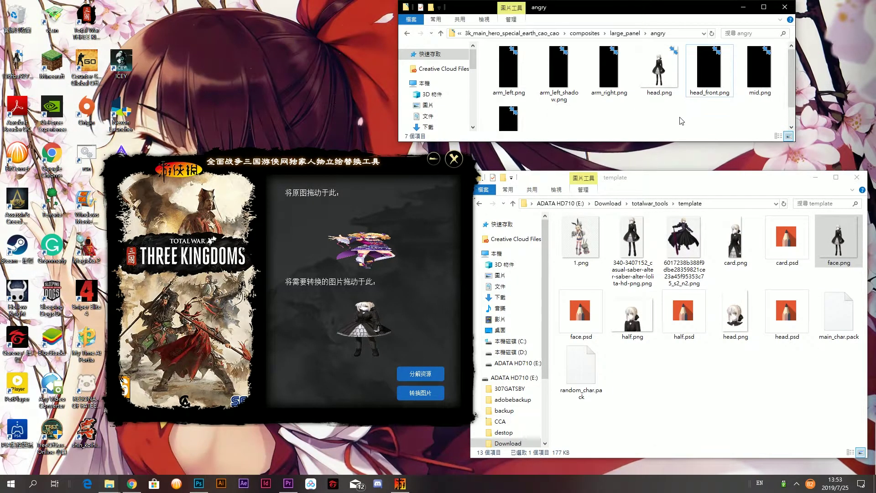
# Step: Copy the converted head.png from the angry folder into the happy and norm folders, replacing the existing files
pyautogui.click(661, 72)
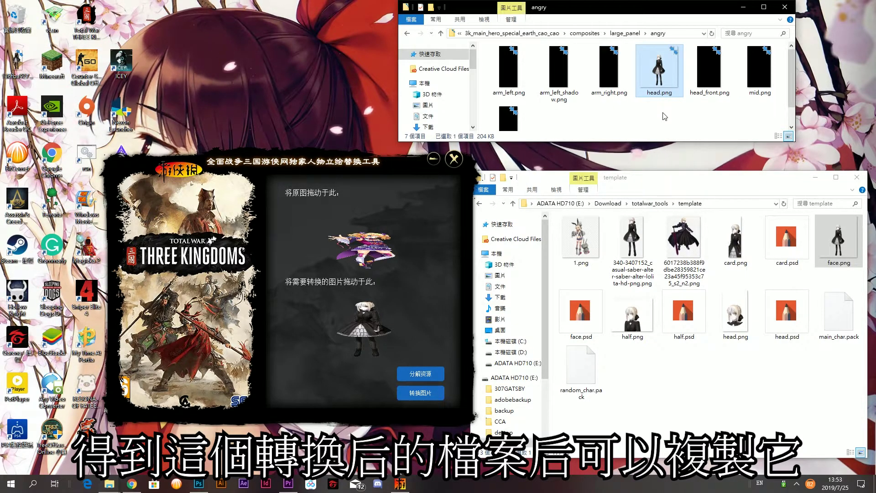
pyautogui.press('BackSpace')
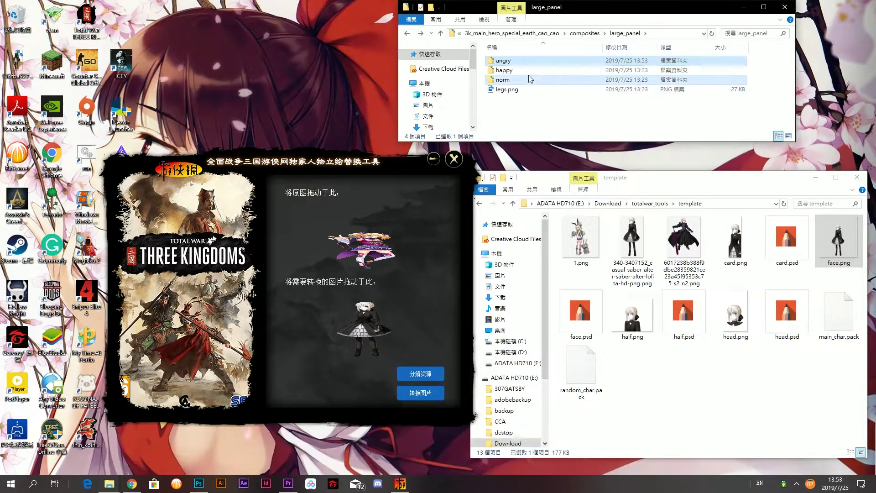
pyautogui.doubleClick(525, 70)
pyautogui.hotkey('ctrl', 'v')
pyautogui.press('r')
pyautogui.press('BackSpace')
pyautogui.press('Down')
pyautogui.press('Return')
pyautogui.hotkey('ctrl', 'v')
pyautogui.press('r')
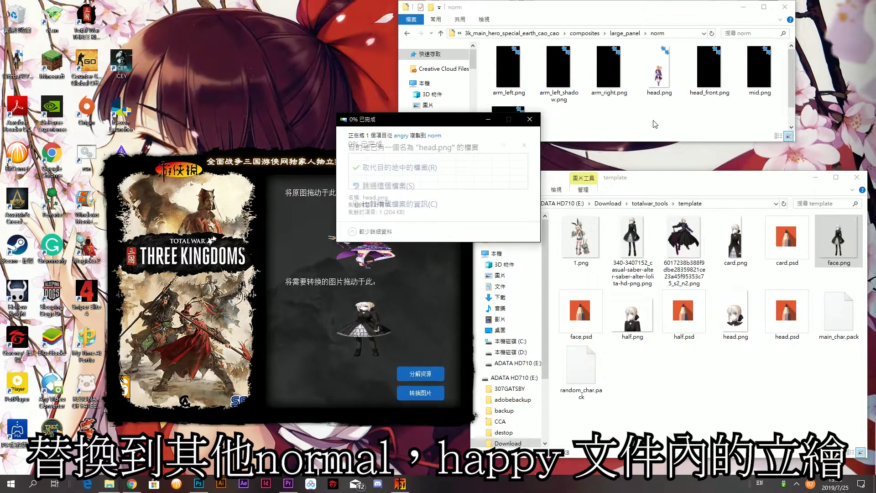
# Step: Return to the cao_cao character folder and open stills\bobbleheads\large
pyautogui.click(625, 33)
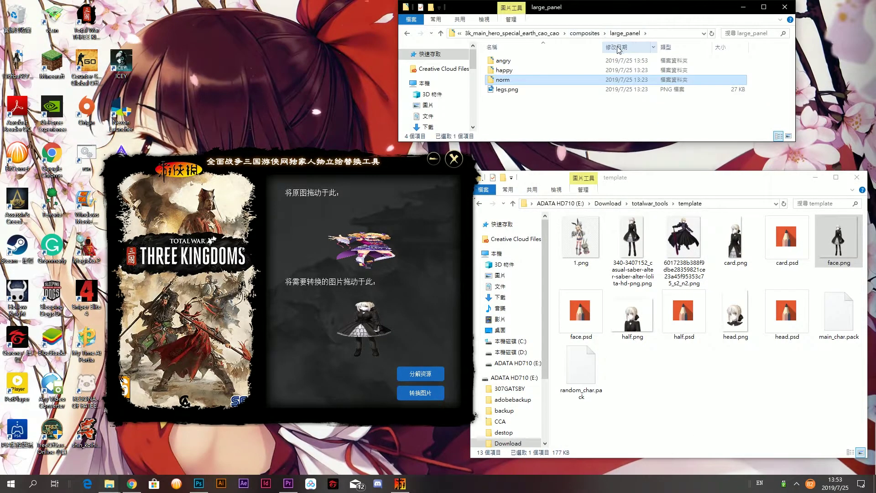
pyautogui.click(584, 35)
pyautogui.click(568, 34)
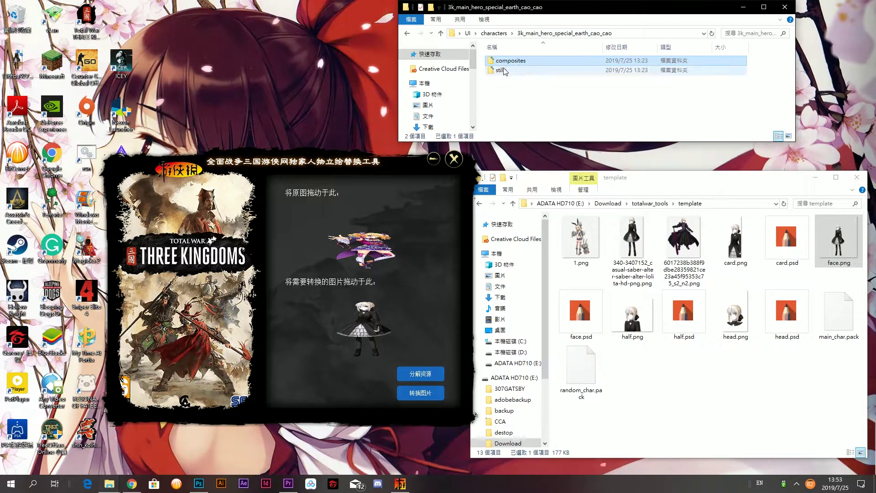
pyautogui.click(503, 70)
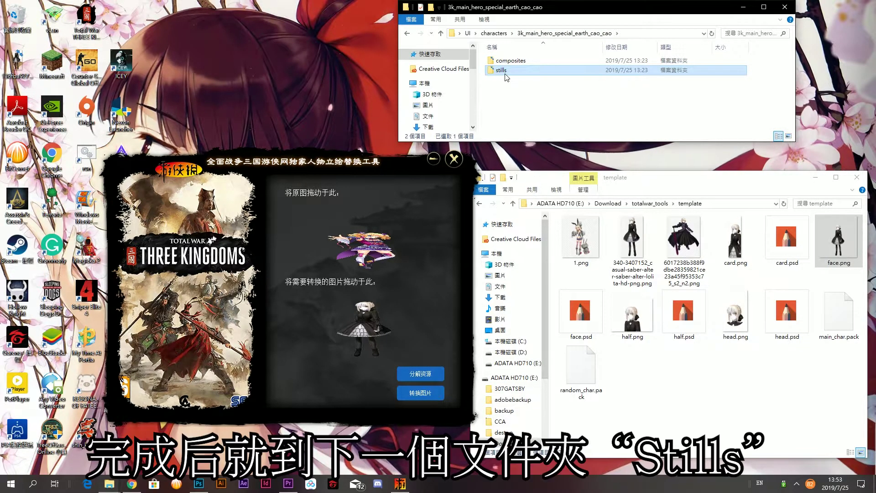
pyautogui.doubleClick(507, 71)
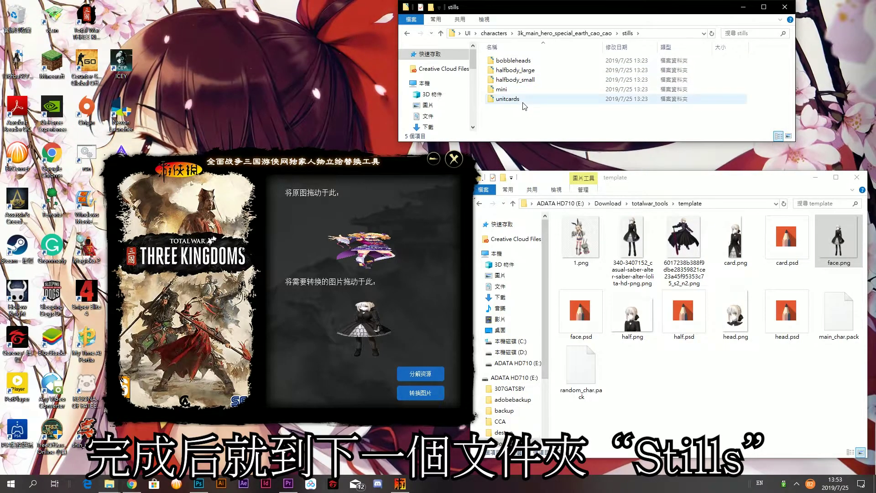
pyautogui.doubleClick(531, 61)
pyautogui.doubleClick(513, 69)
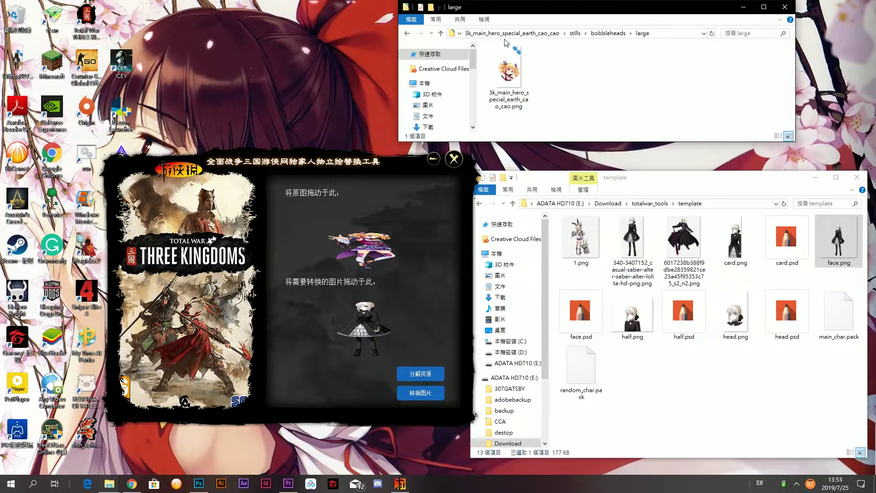
# Step: Replace the large bobblehead PNG with the template's head.png using the conversion tool, and delete the generated .src backup
pyautogui.moveTo(516, 69); pyautogui.dragTo(370, 242)
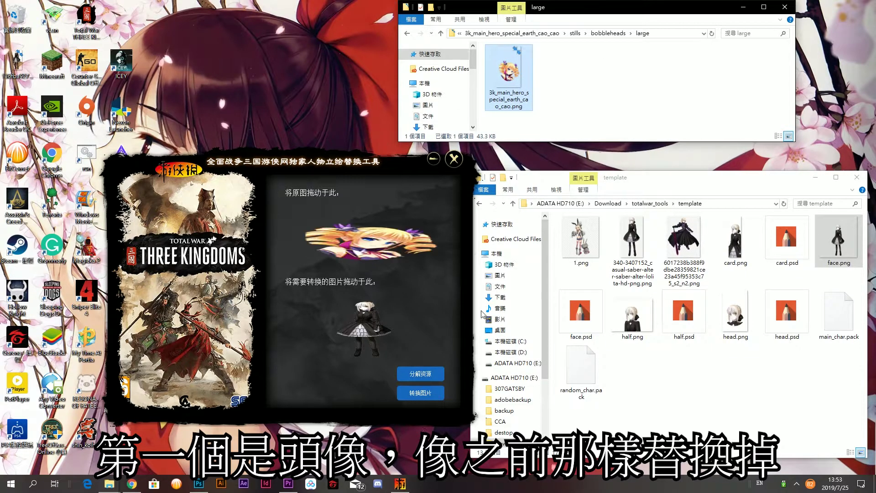
pyautogui.moveTo(739, 337); pyautogui.dragTo(739, 320)
pyautogui.moveTo(417, 366); pyautogui.dragTo(418, 367)
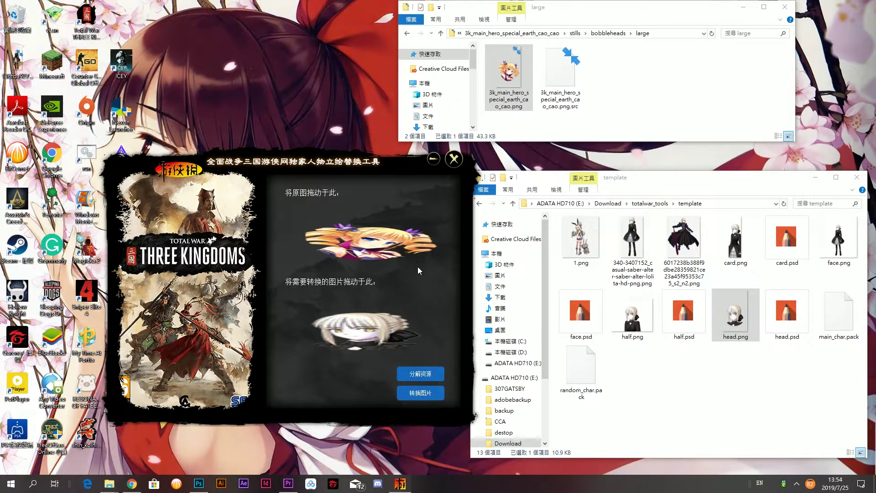
pyautogui.click(447, 267)
pyautogui.click(572, 102)
pyautogui.press('Delete')
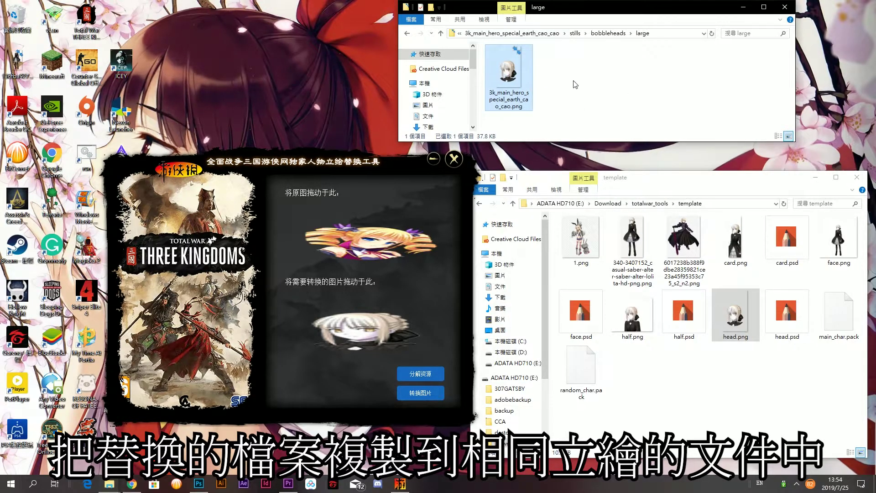
# Step: Copy the converted bobblehead PNG from the large folder into the bobbleheads folder, replacing the existing file
pyautogui.moveTo(619, 88); pyautogui.dragTo(494, 87)
pyautogui.click(611, 37)
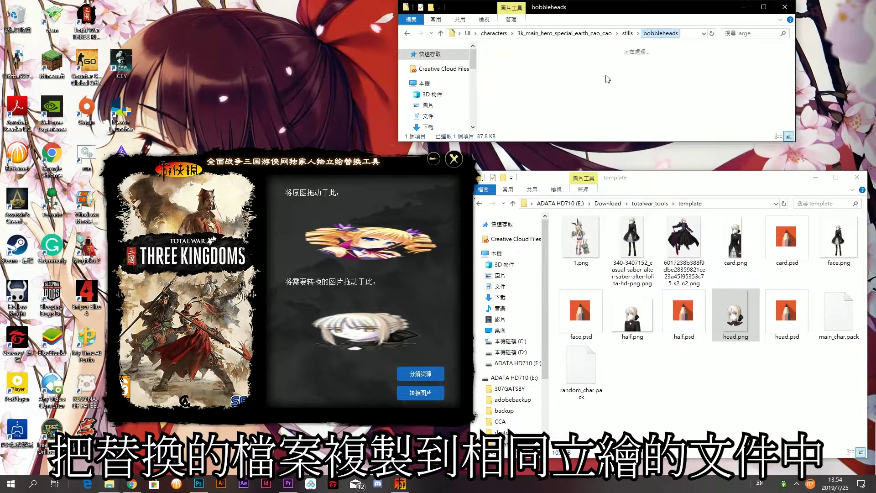
pyautogui.hotkey('ctrl', 'v')
pyautogui.press('Return')
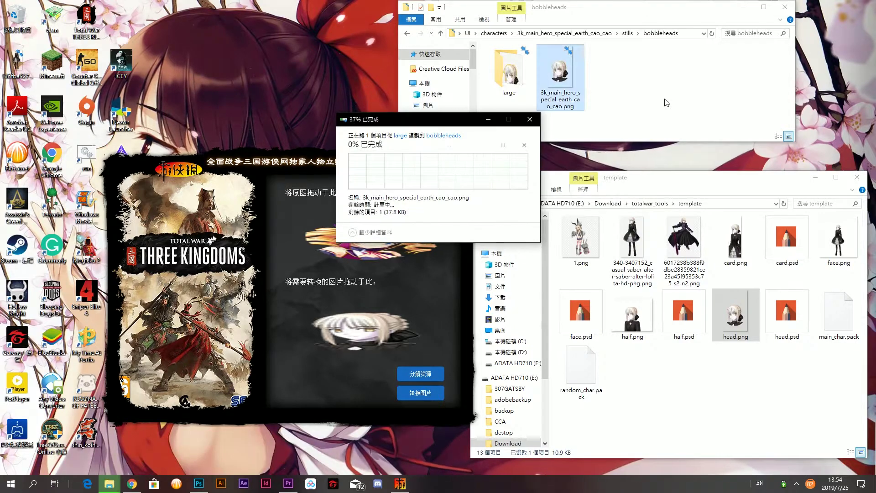
# Step: Copy the large folder and the portrait PNG from bobbleheads into the mini folder, replacing the existing files
pyautogui.moveTo(679, 109); pyautogui.dragTo(514, 68)
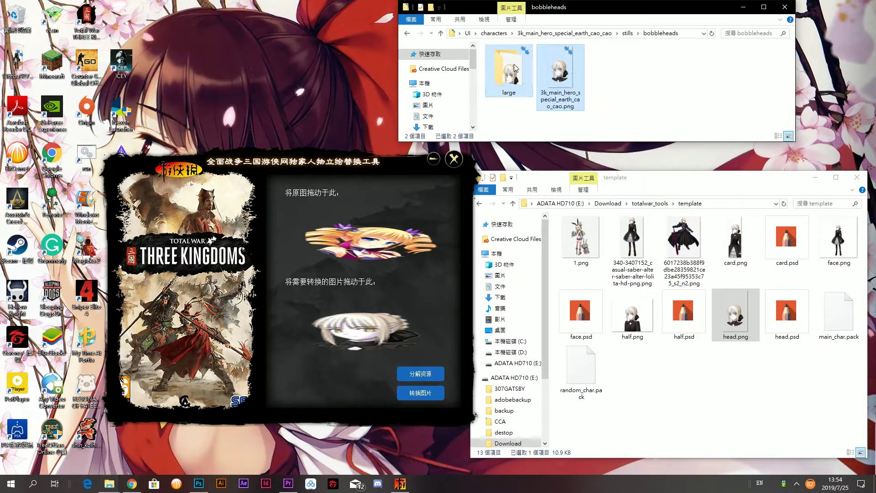
pyautogui.click(628, 36)
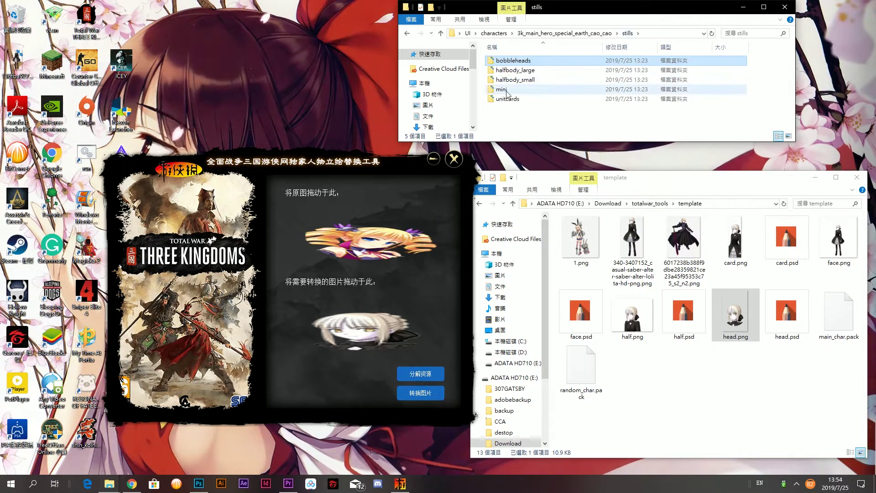
pyautogui.doubleClick(531, 89)
pyautogui.hotkey('ctrl', 'v')
pyautogui.press('Return')
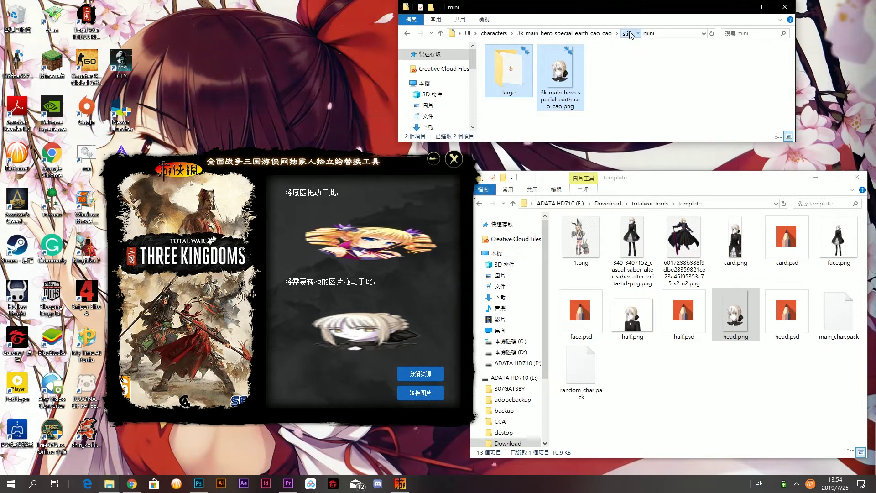
# Step: Go back to the stills folder and open halfbody_large\large
pyautogui.click(628, 34)
pyautogui.doubleClick(521, 70)
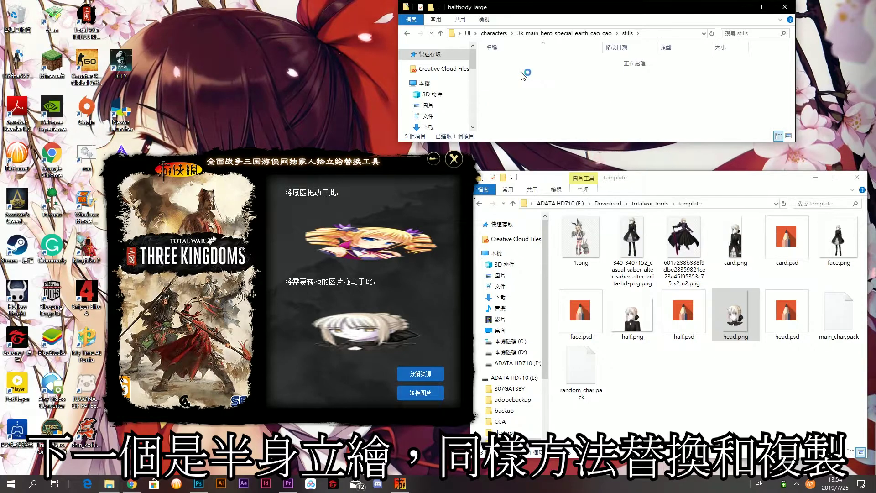
pyautogui.click(511, 73)
pyautogui.doubleClick(512, 73)
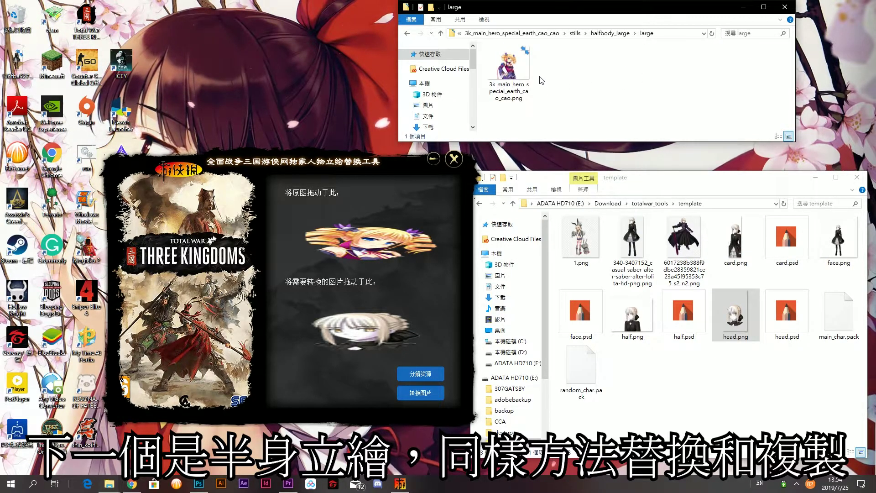
# Step: Replace the large half-body PNG with the template's half.png using the conversion tool, and delete the generated .src backup
pyautogui.click(510, 99)
pyautogui.moveTo(395, 217); pyautogui.dragTo(395, 217)
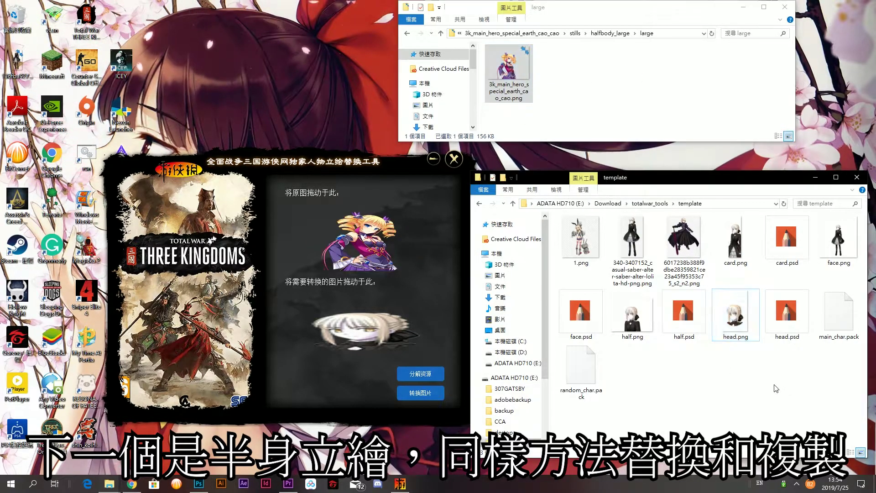
pyautogui.click(632, 334)
pyautogui.moveTo(632, 335); pyautogui.dragTo(325, 368)
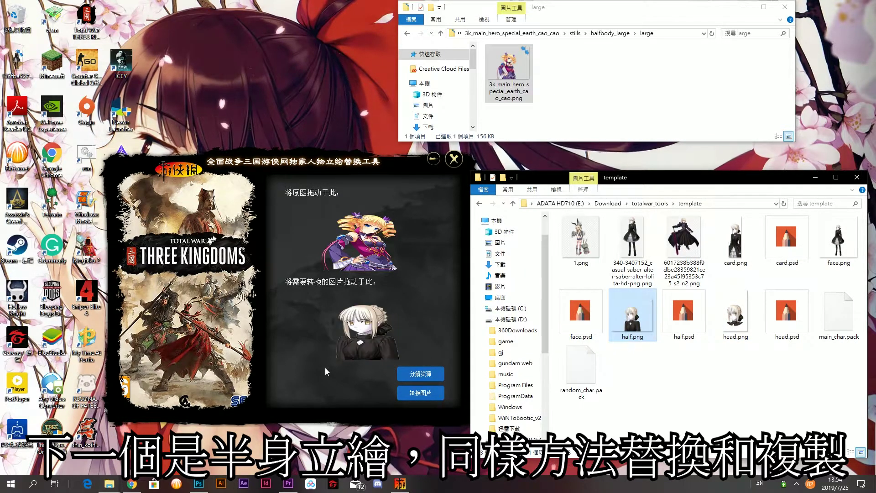
pyautogui.click(421, 393)
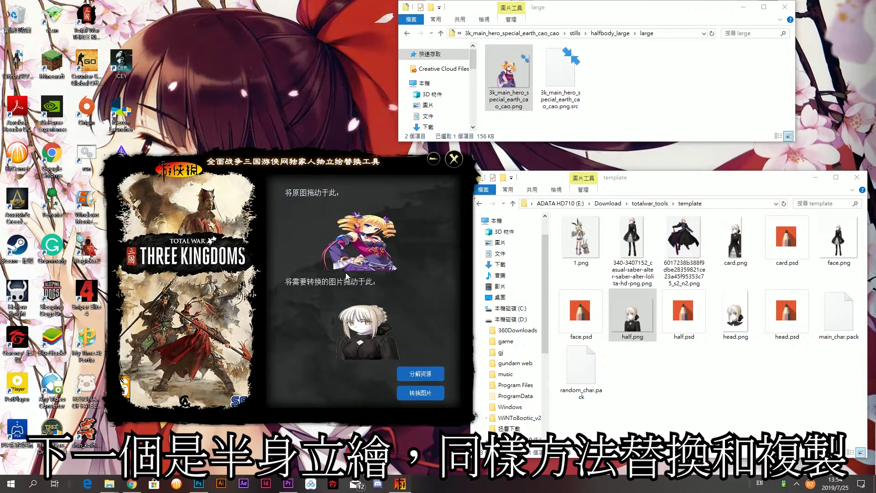
pyautogui.click(570, 84)
pyautogui.press('Delete')
# Step: Copy the converted half-body PNG into the parent halfbody_large folder, replacing the existing file
pyautogui.hotkey('alt', 'Up')
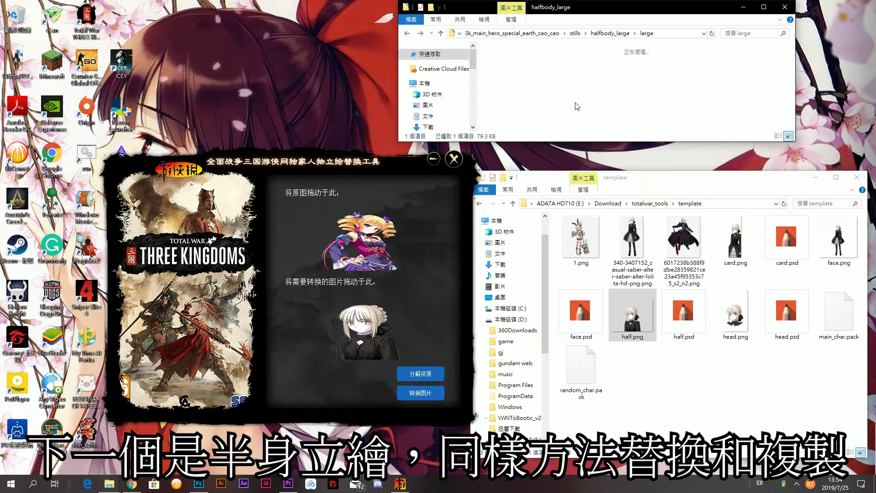
pyautogui.hotkey('ctrl', 'v')
pyautogui.press('Return')
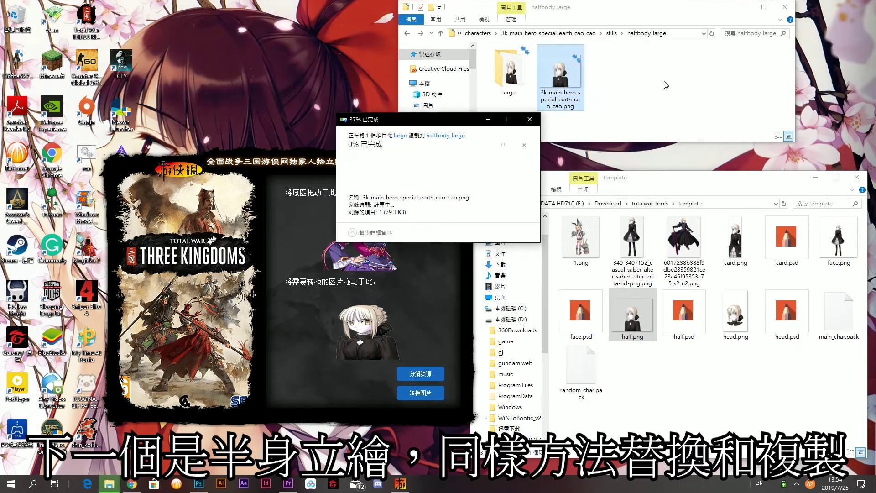
# Step: Copy the large folder and the half-body PNG from halfbody_large into the halfbody_small folder, replacing the existing files
pyautogui.hotkey('alt', 'Up')
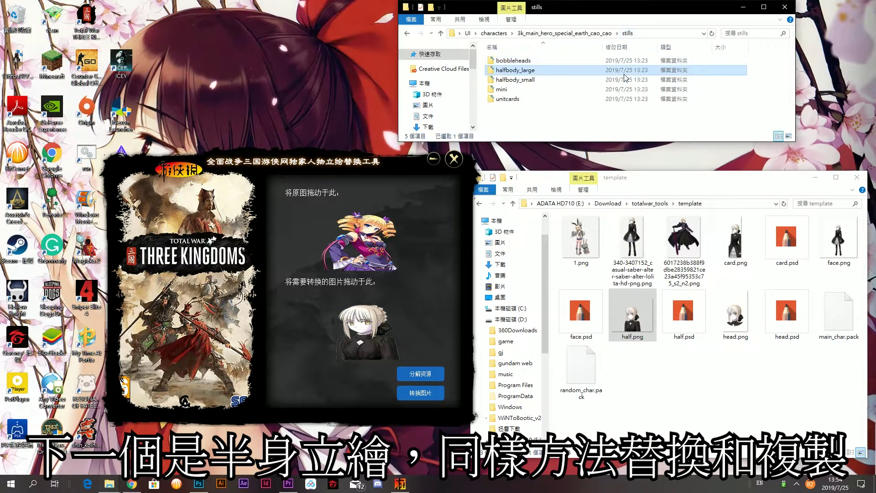
pyautogui.doubleClick(514, 71)
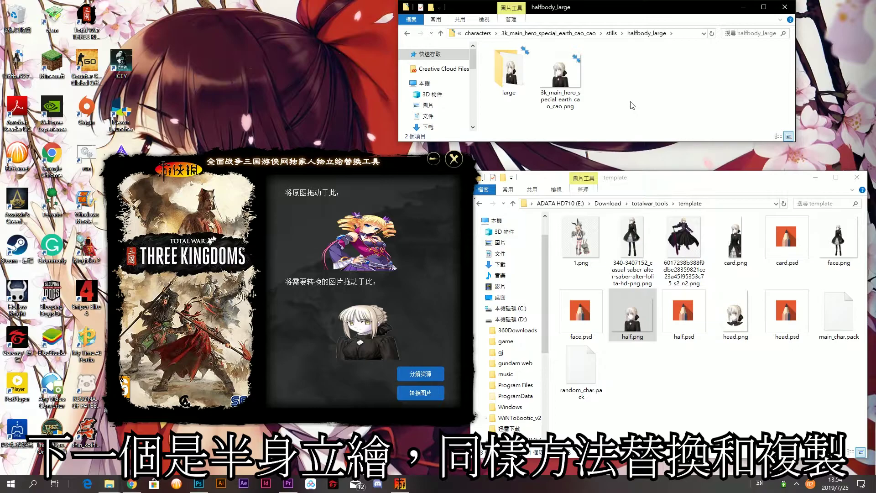
pyautogui.hotkey('ctrl', 'c')
pyautogui.hotkey('alt', 'Up')
pyautogui.doubleClick(513, 81)
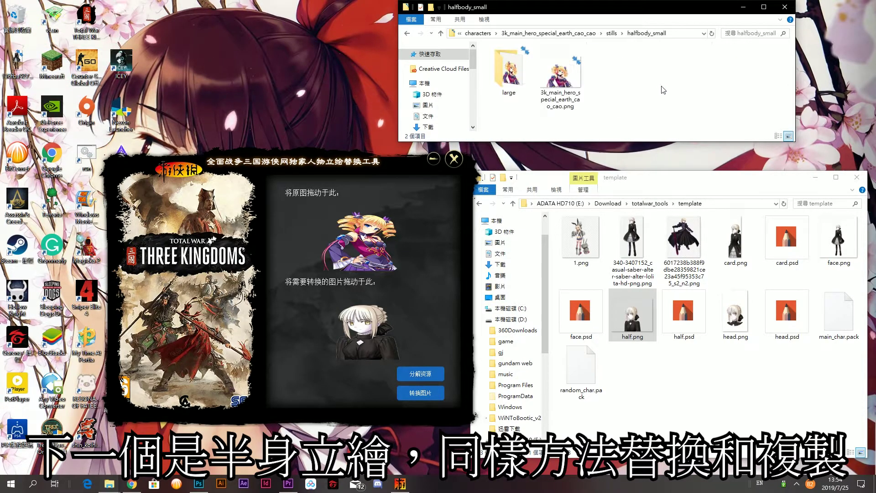
pyautogui.hotkey('ctrl', 'v')
pyautogui.press('Return')
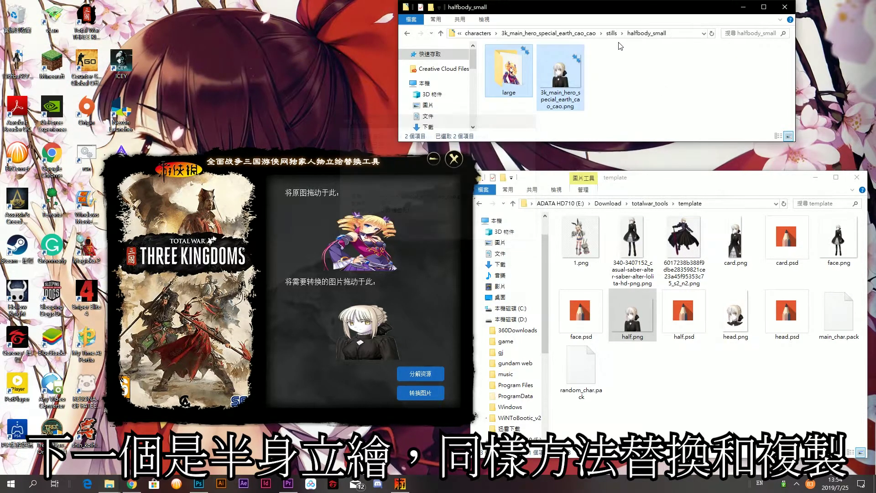
# Step: Go back to the stills folder and open unitcards\large
pyautogui.click(612, 33)
pyautogui.doubleClick(502, 92)
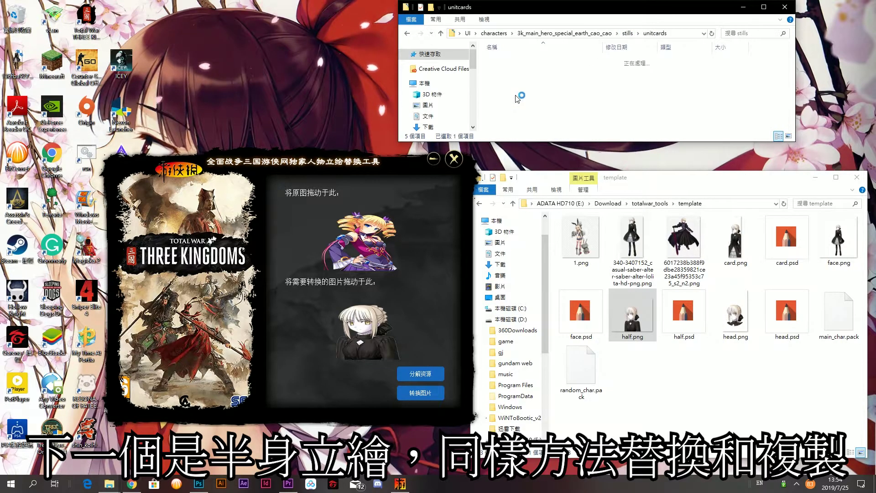
pyautogui.doubleClick(512, 52)
# Step: Replace the large unit card PNG with the template's card.png using the conversion tool, and delete the generated .src backup
pyautogui.click(514, 62)
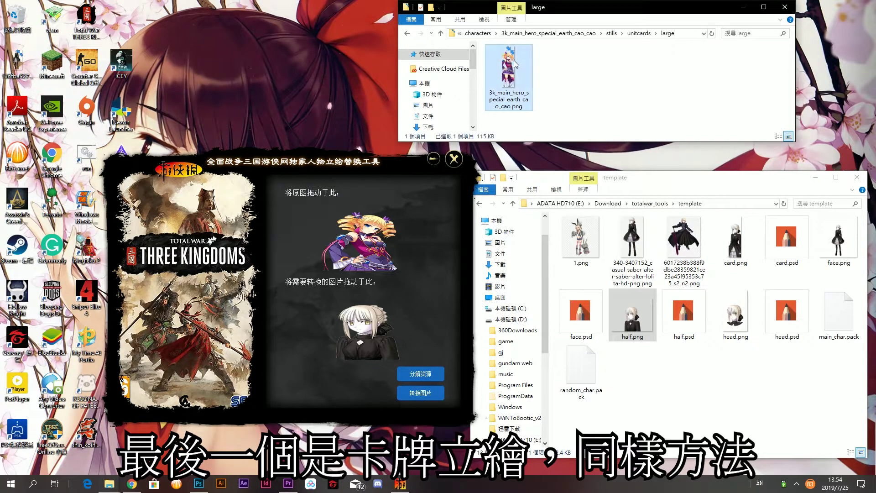
pyautogui.moveTo(345, 261); pyautogui.dragTo(344, 261)
pyautogui.moveTo(732, 256); pyautogui.dragTo(736, 258)
pyautogui.moveTo(365, 351); pyautogui.dragTo(365, 353)
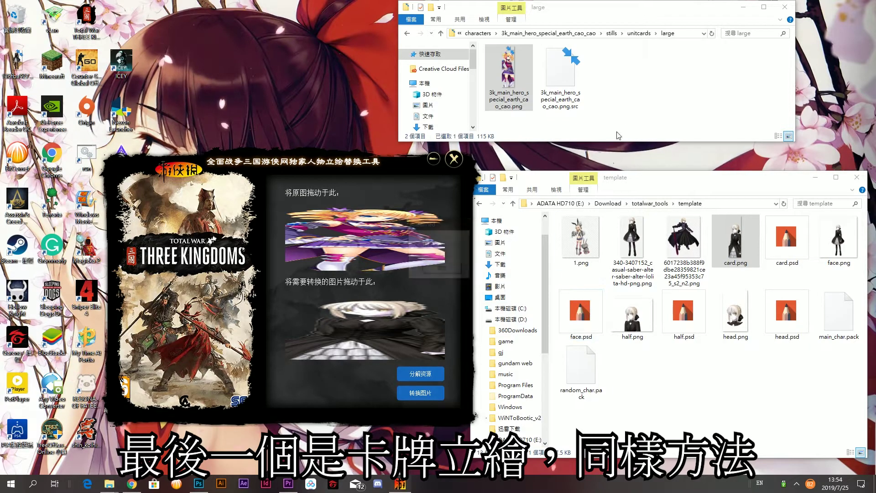
pyautogui.click(565, 87)
pyautogui.press('Delete')
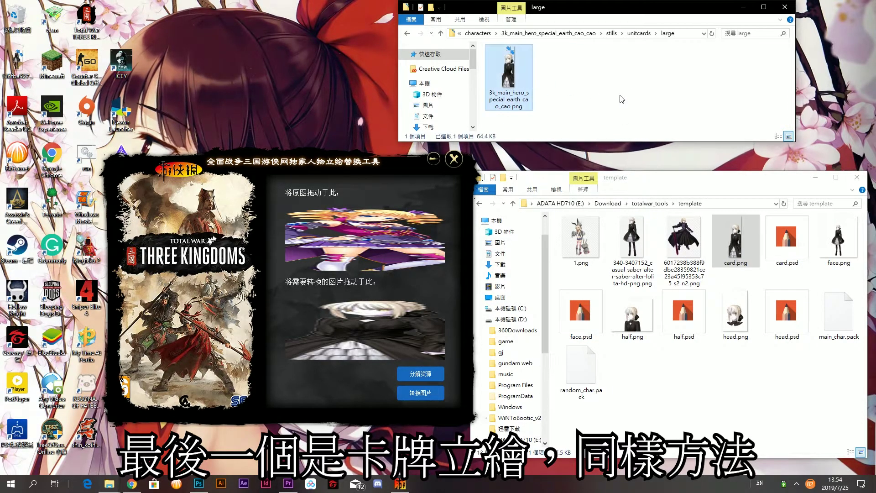
# Step: Copy the converted unit card PNG into the parent unitcards folder, replacing the existing file
pyautogui.hotkey('ctrl', 'c')
pyautogui.hotkey('alt', 'Up')
pyautogui.hotkey('ctrl', 'v')
pyautogui.press('Return')
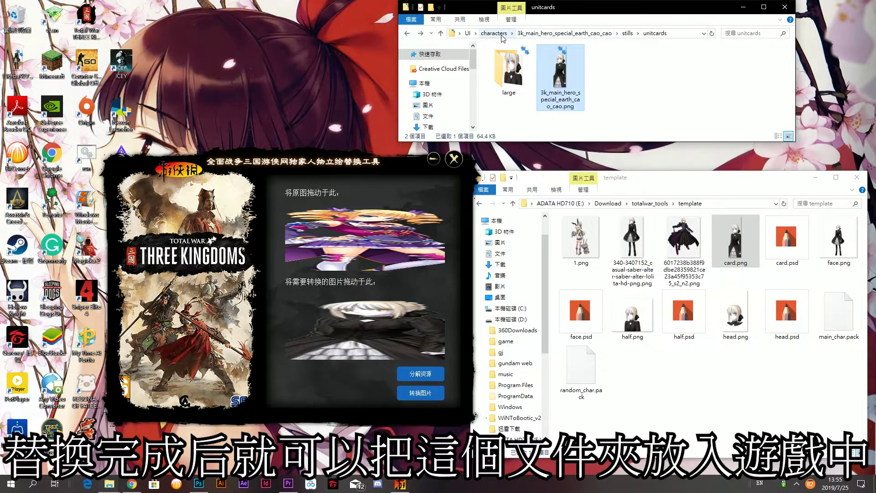
# Step: Reopen the edited UI\characters folder, select 3k_main_hero_special_earth_cao_cao, and open the game's characters folder in a second window
pyautogui.click(785, 7)
pyautogui.doubleClick(603, 106)
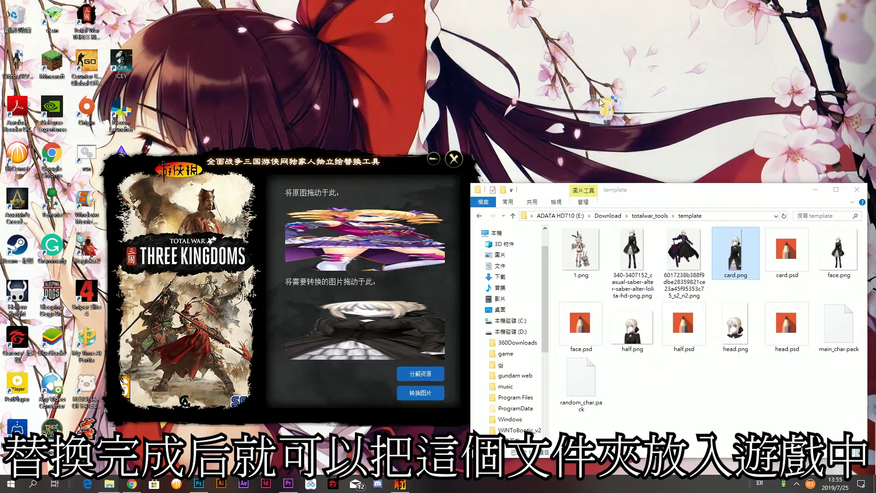
pyautogui.doubleClick(114, 61)
pyautogui.click(182, 61)
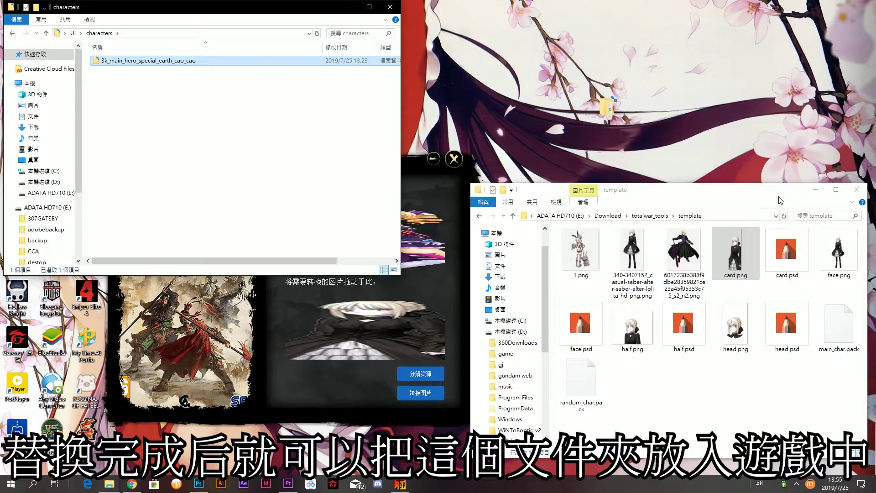
pyautogui.moveTo(781, 197); pyautogui.dragTo(669, 197)
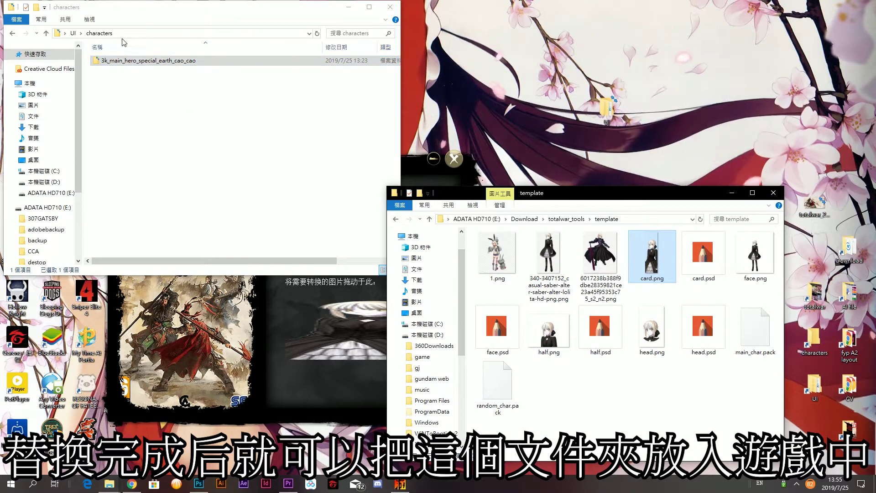
pyautogui.click(815, 346)
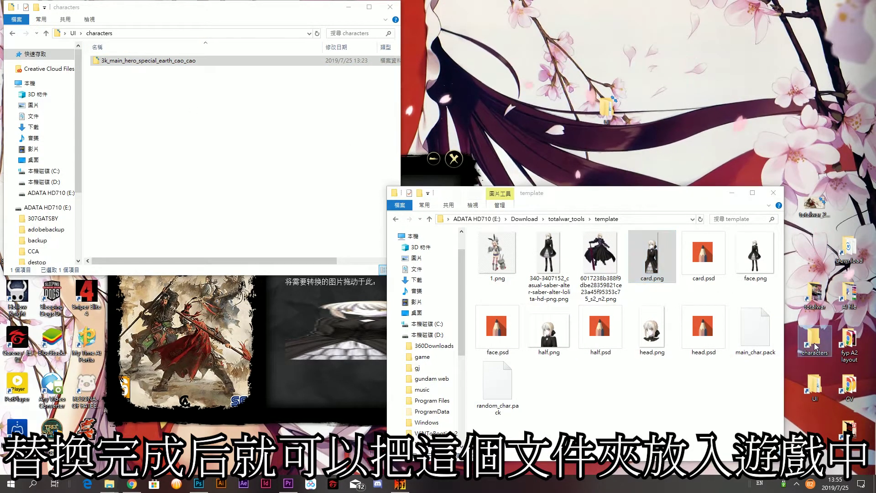
pyautogui.doubleClick(815, 345)
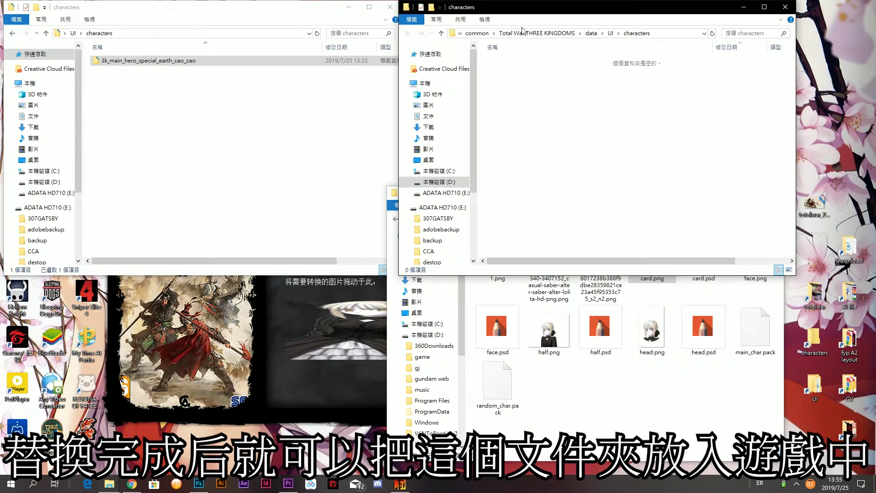
# Step: Browse from Total War THREE KINGDOMS to data\UI\characters and copy the 3k_main_hero_special_earth_cao_cao folder into it
pyautogui.moveTo(544, 14); pyautogui.dragTo(297, 121)
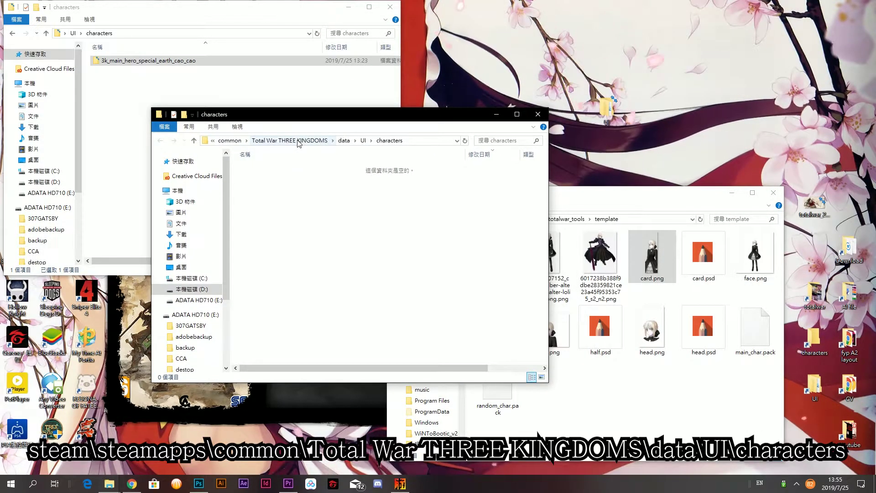
pyautogui.click(297, 141)
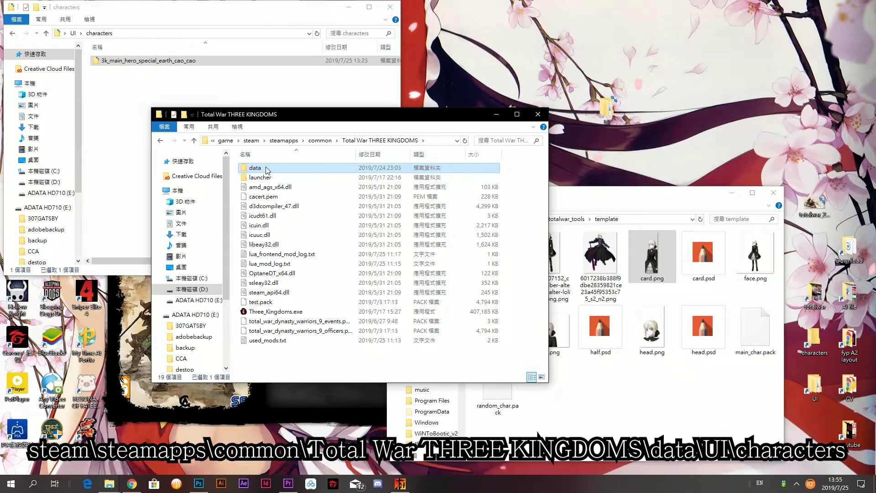
pyautogui.doubleClick(372, 168)
pyautogui.scroll(-4, 372, 187)
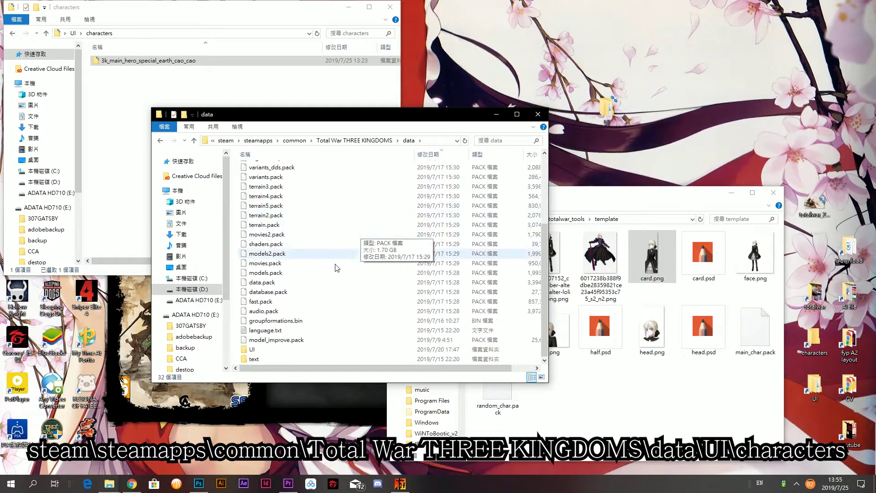
pyautogui.doubleClick(267, 350)
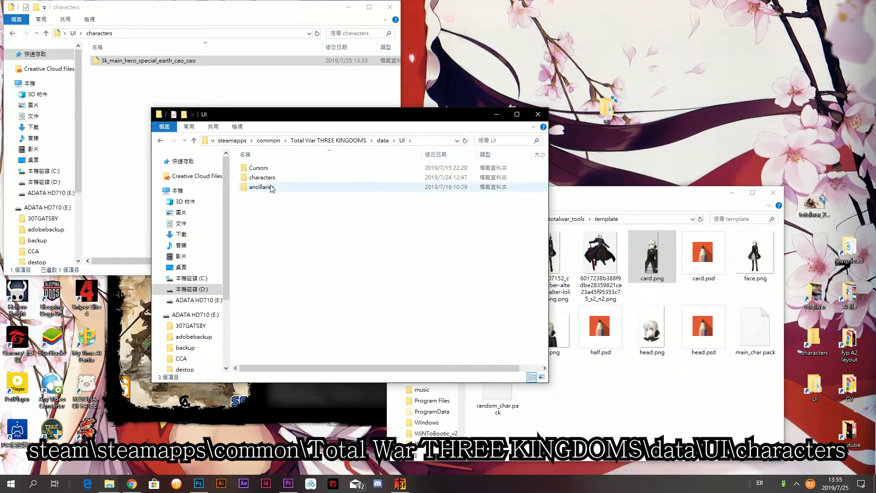
pyautogui.doubleClick(271, 181)
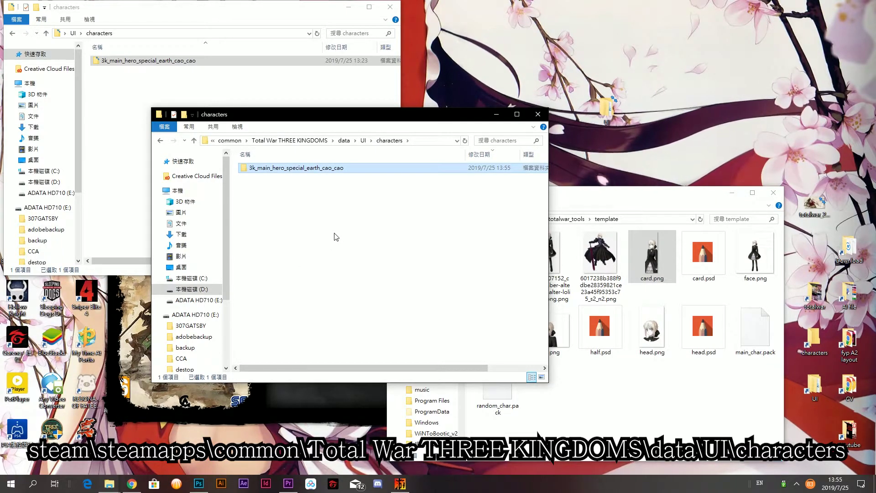
# Step: Close all the open folder windows and the image conversion tool
pyautogui.click(301, 100)
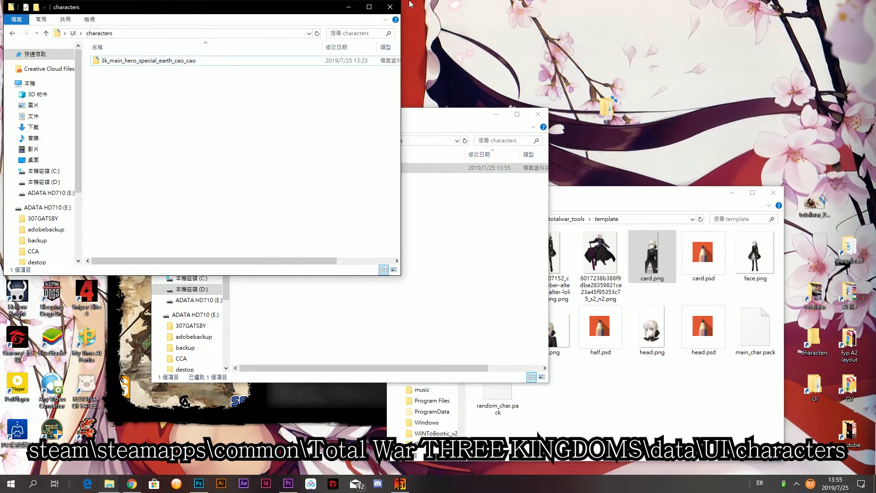
pyautogui.click(400, 7)
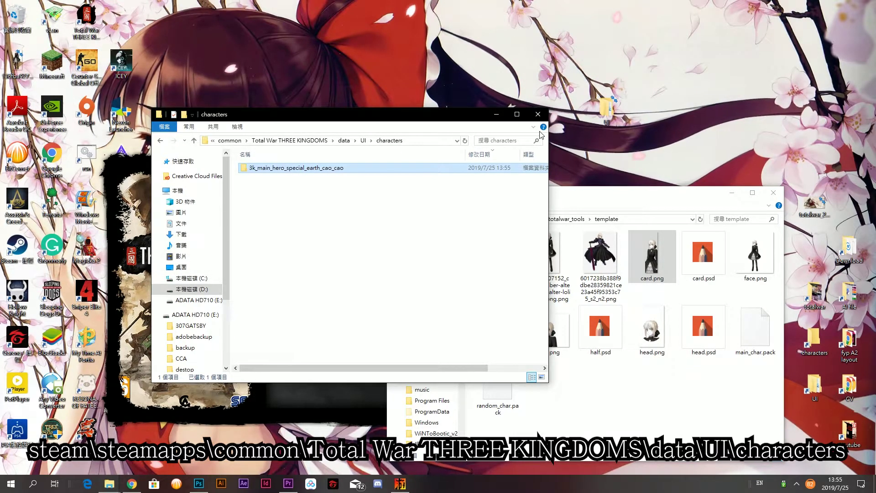
pyautogui.moveTo(412, 120); pyautogui.dragTo(603, 120)
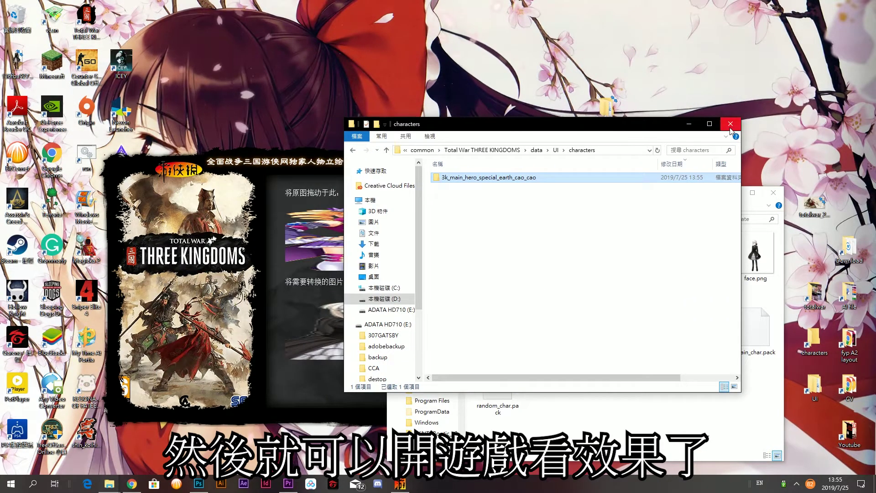
pyautogui.click(778, 199)
pyautogui.click(775, 192)
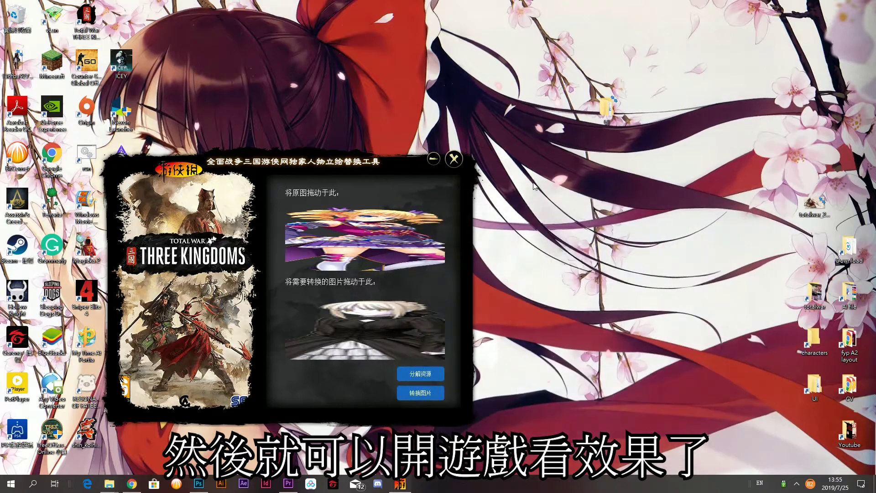
pyautogui.click(454, 158)
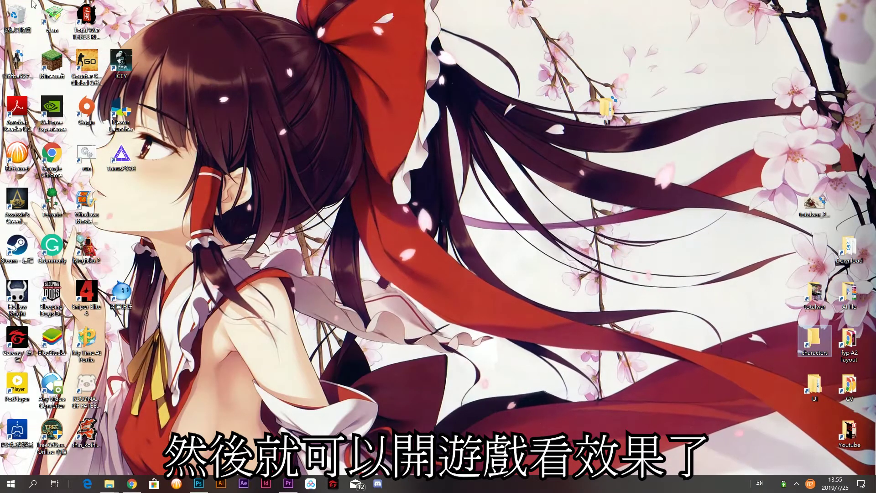
# Step: Launch Total War: THREE KINGDOMS and start a new campaign as Cao Cao (曹操)
pyautogui.doubleClick(75, 18)
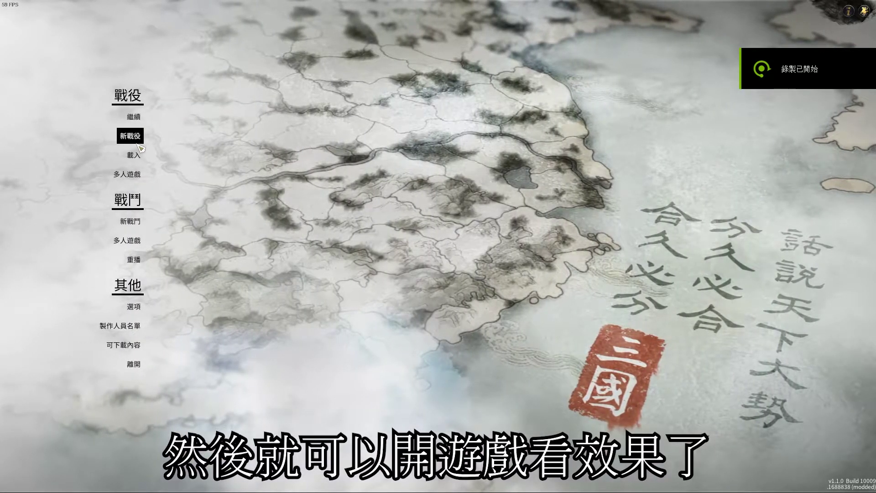
pyautogui.press('Return')
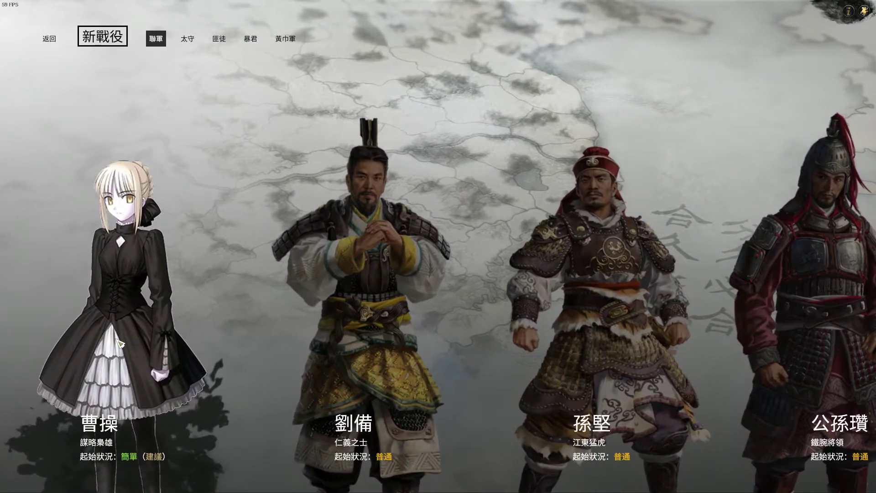
pyautogui.click(120, 343)
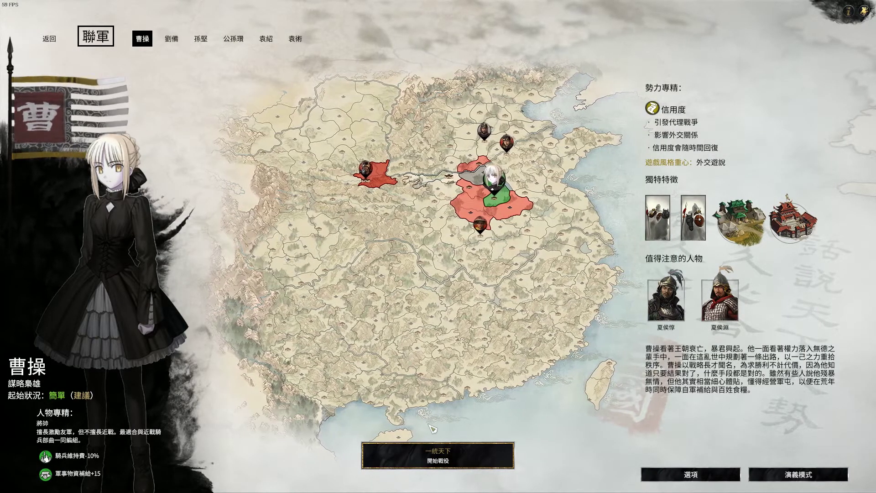
pyautogui.click(435, 460)
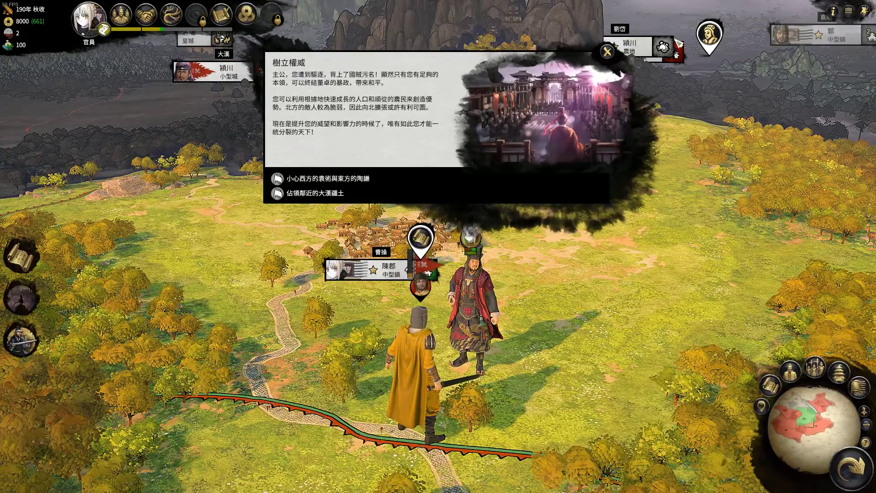
# Step: Dismiss the opening event and mission messages, and open Cao Cao's detailed information from the character list
pyautogui.click(609, 54)
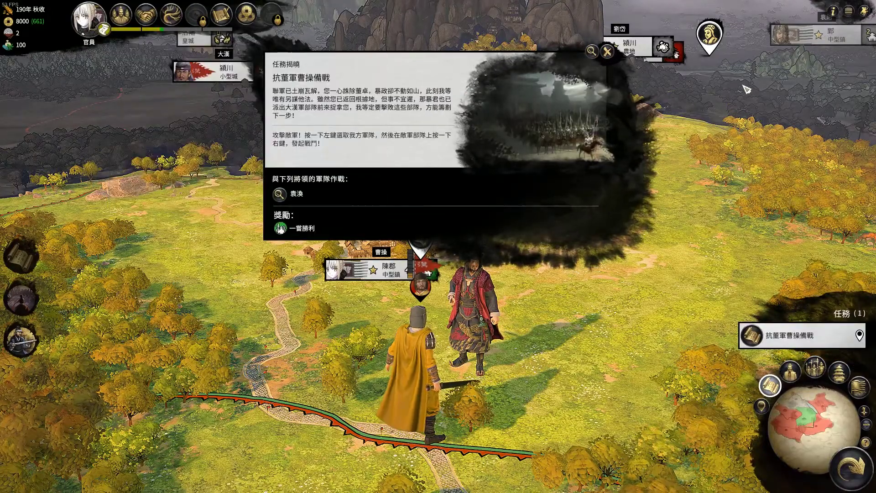
pyautogui.click(609, 53)
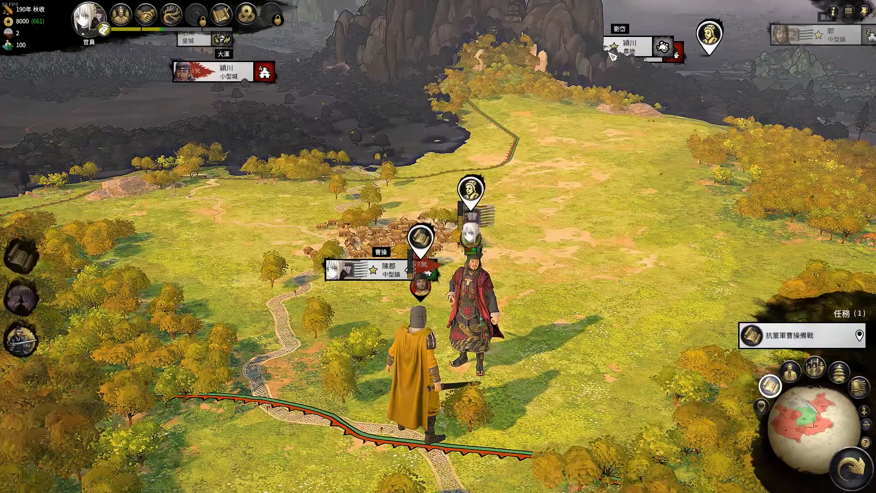
pyautogui.click(794, 373)
pyautogui.click(788, 218)
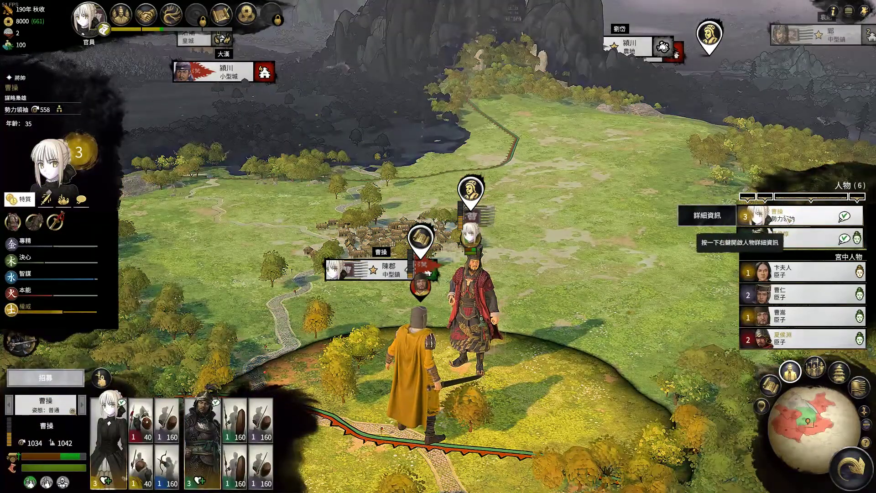
pyautogui.rightClick(788, 221)
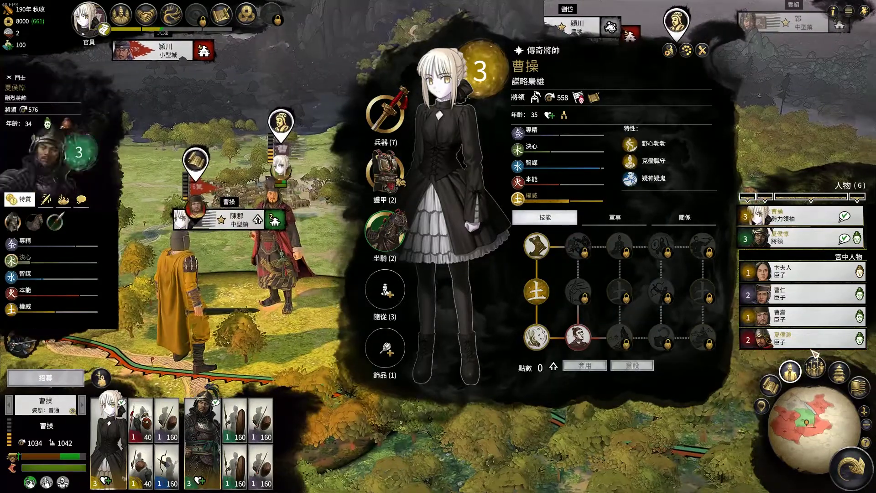
# Step: Check Cao Cao's portrait in the faction's court (宮廷), family tree (族譜) and characters (人物) views, and return to the campaign map
pyautogui.click(129, 17)
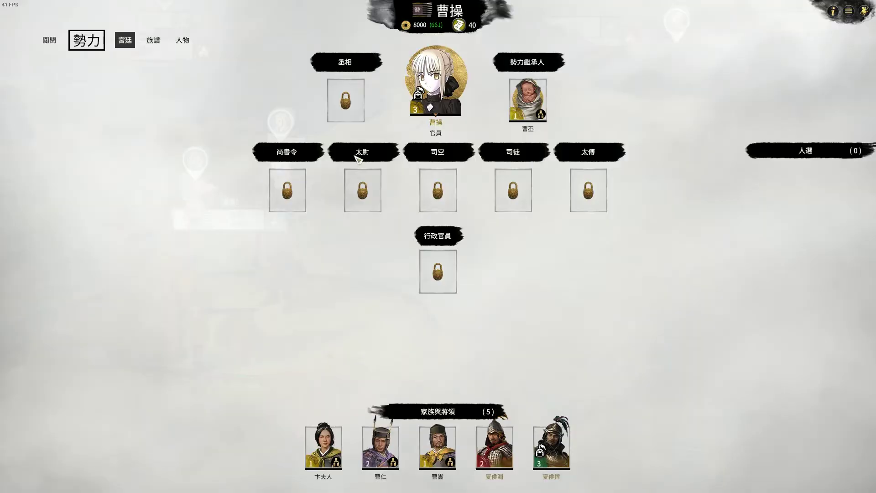
pyautogui.moveTo(442, 88)
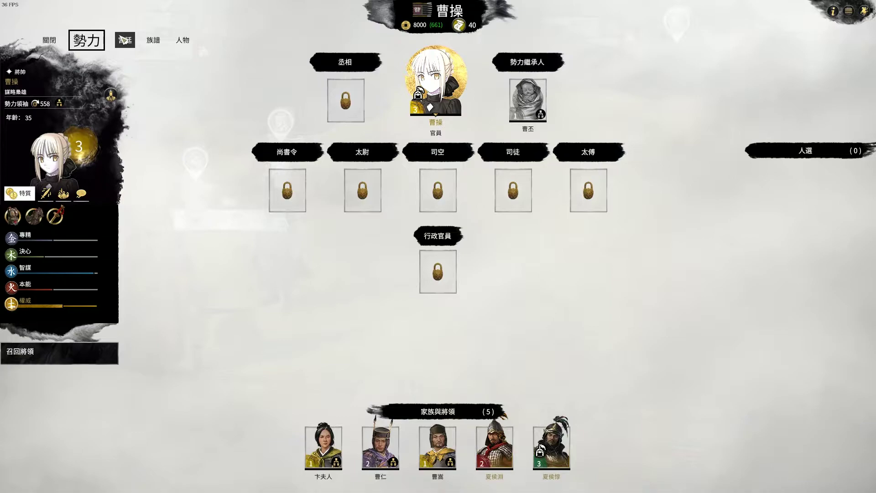
pyautogui.click(151, 40)
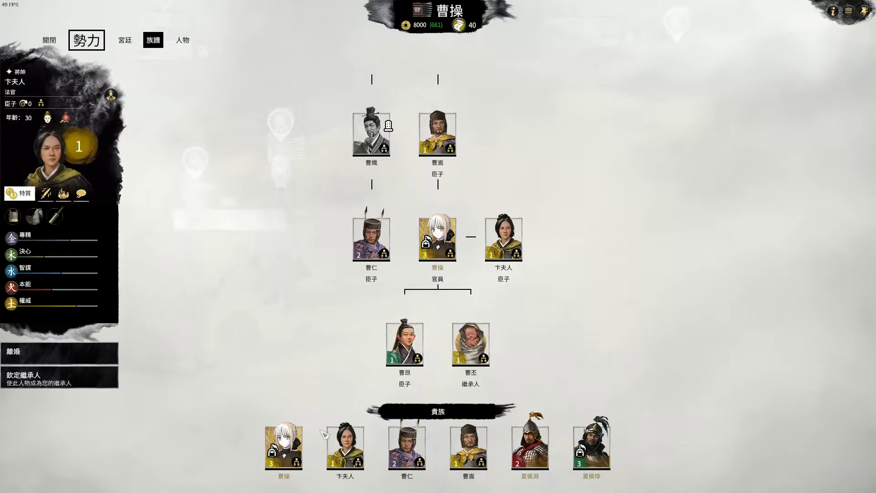
pyautogui.moveTo(450, 254)
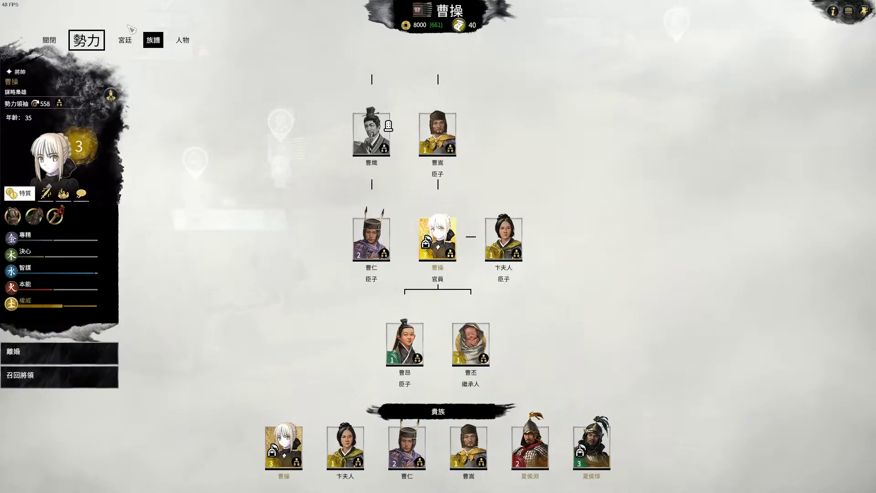
pyautogui.click(182, 41)
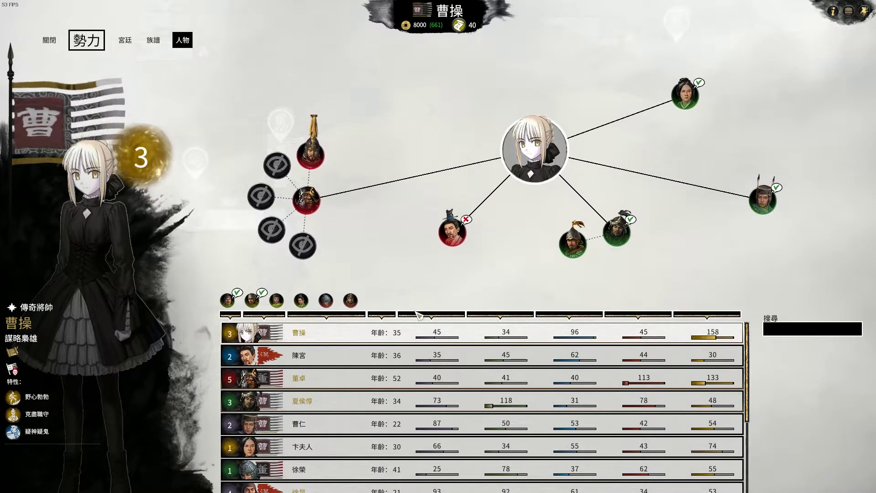
pyautogui.press('Escape')
pyautogui.press('Escape')
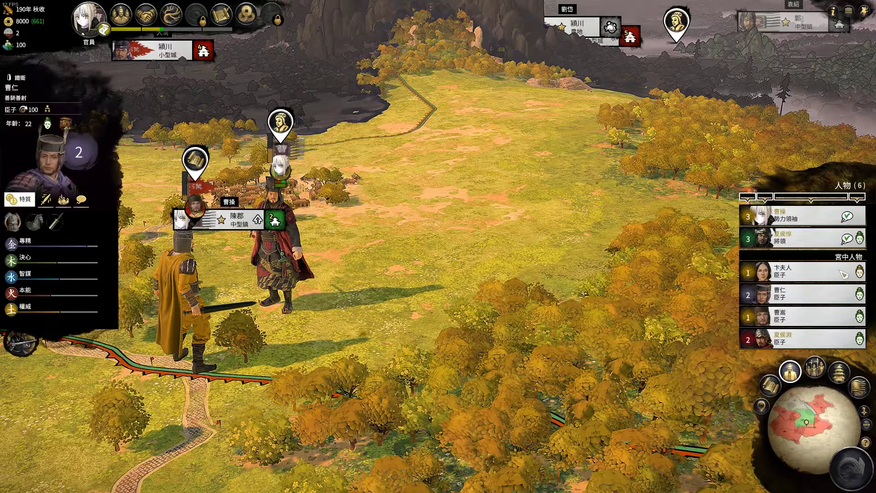
# Step: Show the faction's army list (軍隊) to check Cao Cao's portrait there
pyautogui.click(815, 366)
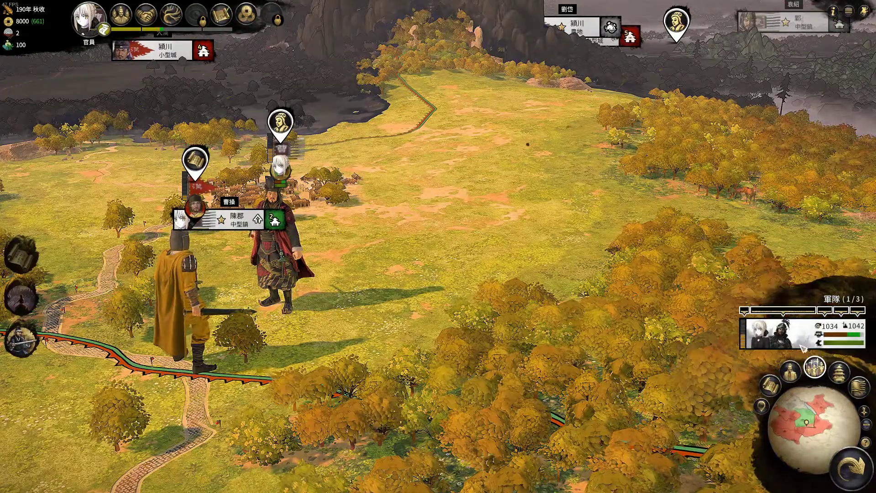